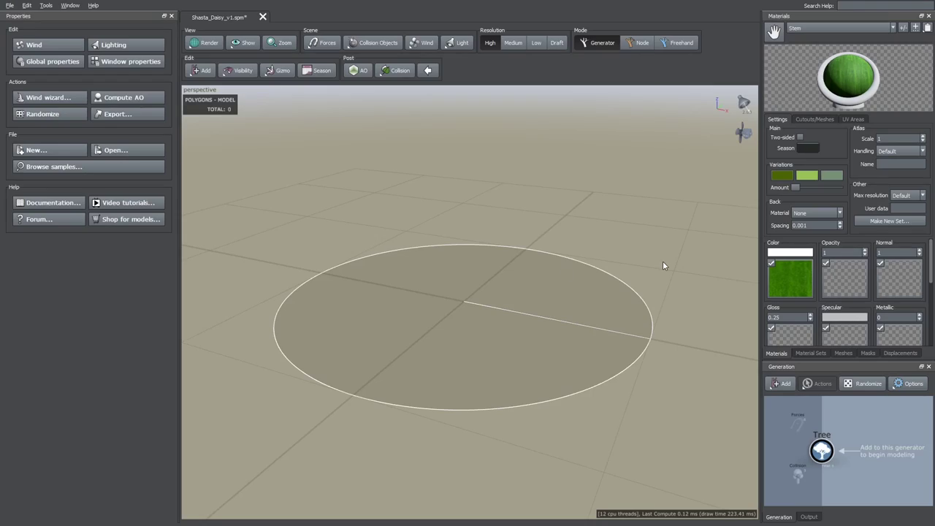
- Set the tree window's height indicator to Foot in the preferences
click(31, 7)
click(48, 73)
click(417, 198)
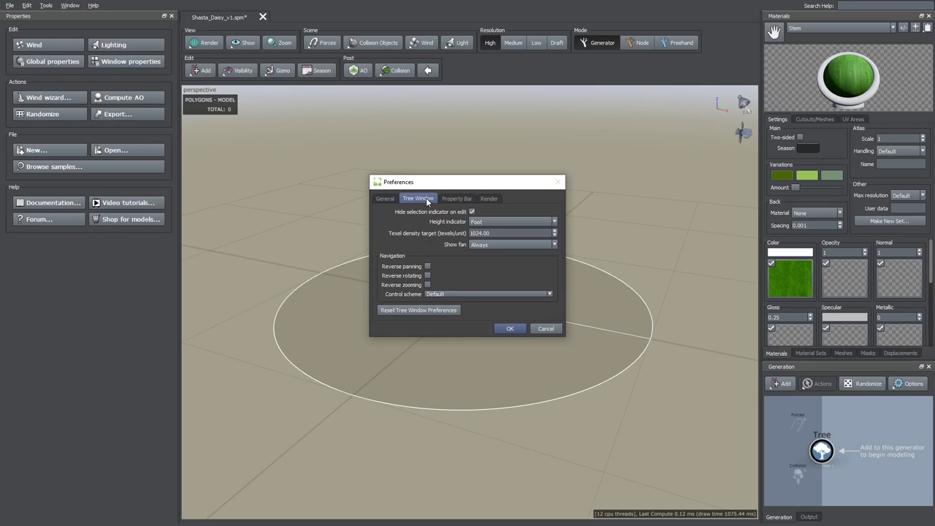
click(475, 222)
click(480, 226)
click(510, 328)
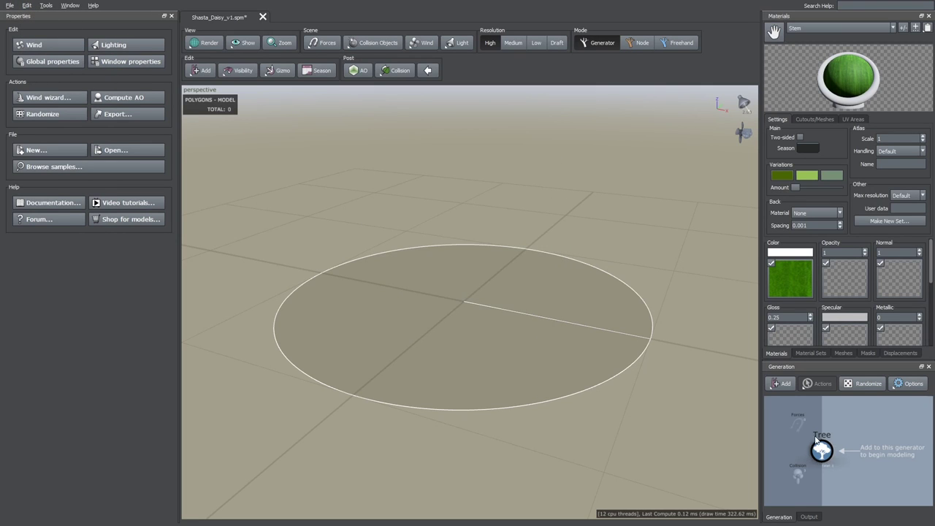
- Add a tube trunk generator to the Tree node as the plant's stem
right_click(821, 450)
mouse_move(815, 119)
mouse_move(776, 226)
click(822, 227)
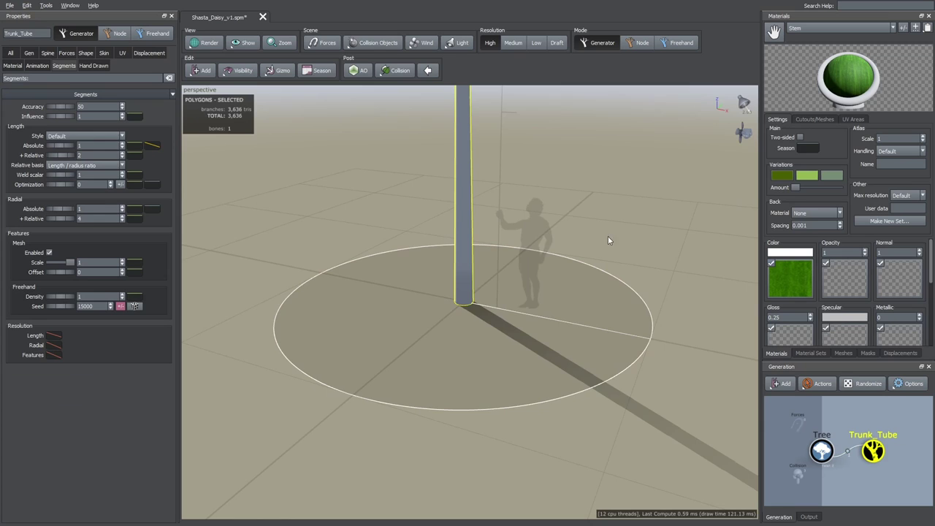
- Set the trunk's absolute spine length to 3
middle_drag(373, 191, 375, 260)
drag(375, 259, 437, 269)
click(47, 53)
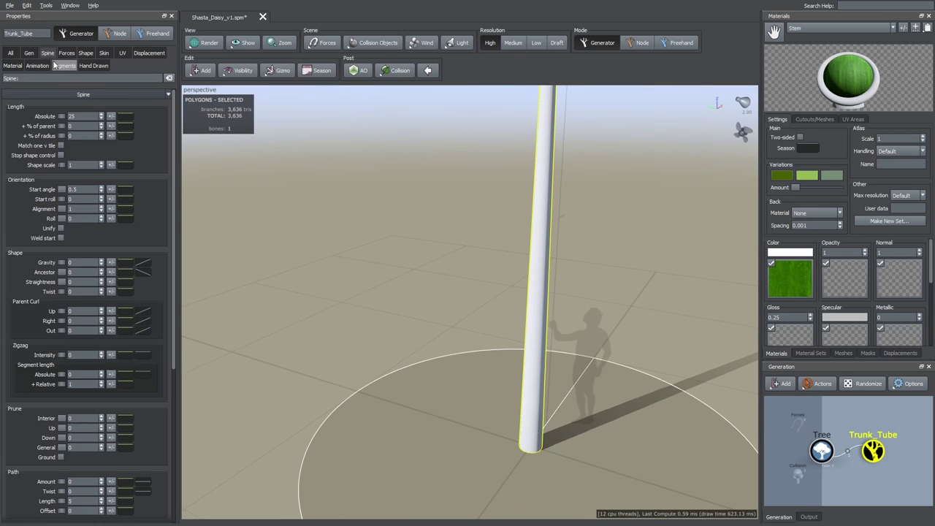
key(Return)
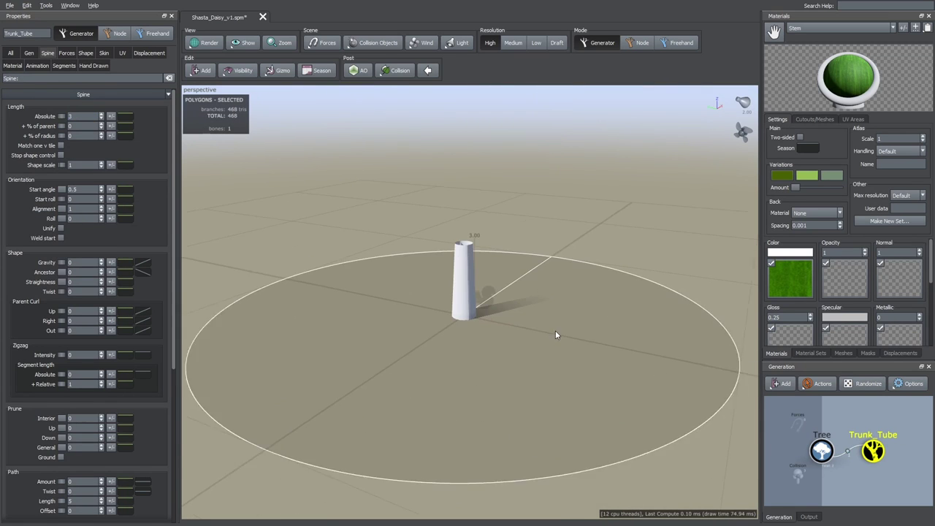
- Set the trunk's absolute skin radius to 0.015
click(105, 54)
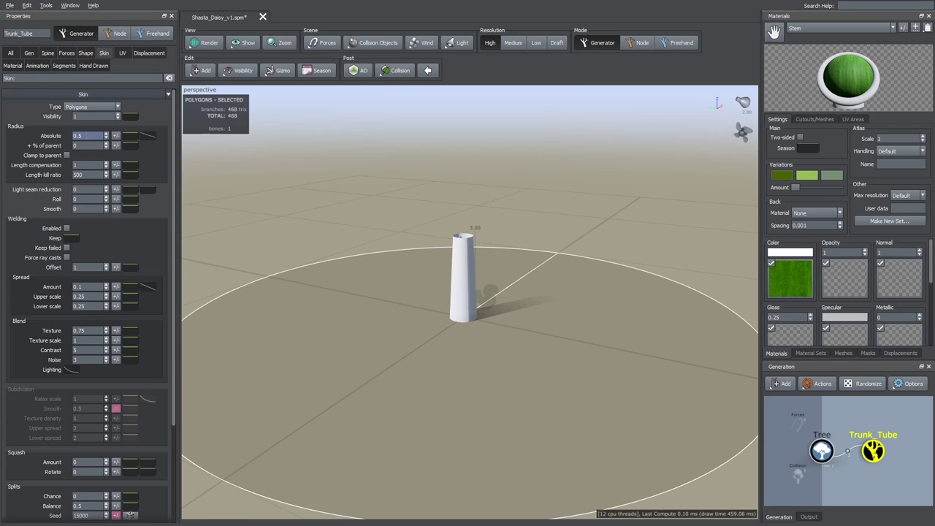
text(0.015)
key(Return)
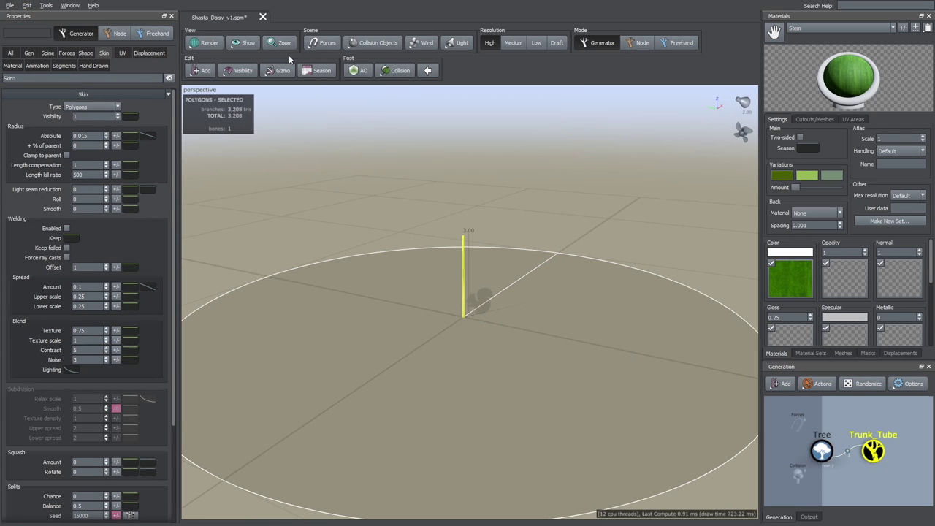
- Reshape the trunk's absolute radius profile into a smooth concave curve tapering to about half at the tip
click(148, 136)
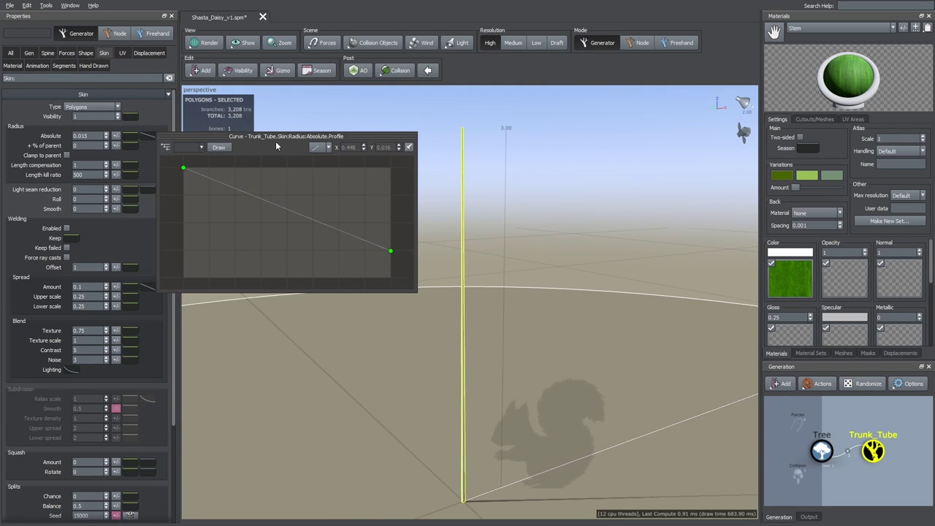
drag(275, 139, 190, 165)
drag(305, 278, 308, 252)
drag(134, 206, 195, 251)
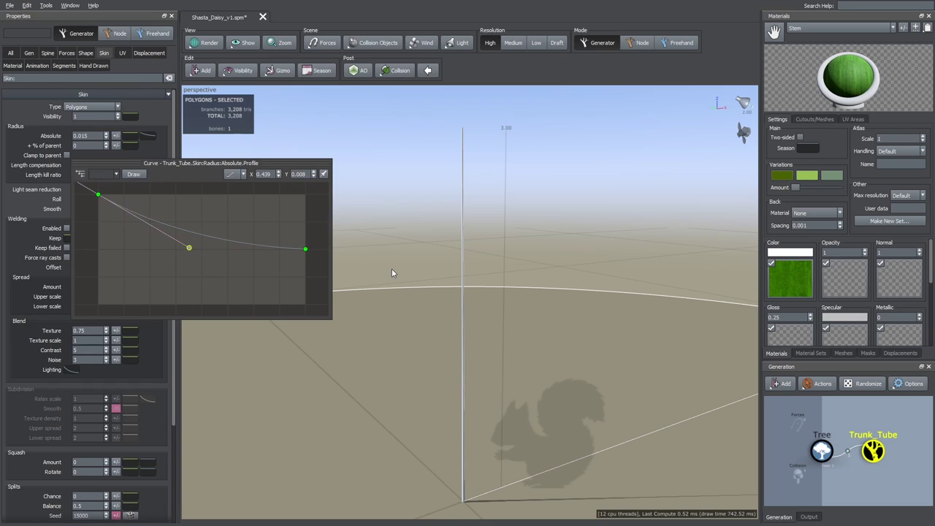
- Assign the Stem material to the trunk's branch geometry and check the material's color map
drag(389, 269, 388, 281)
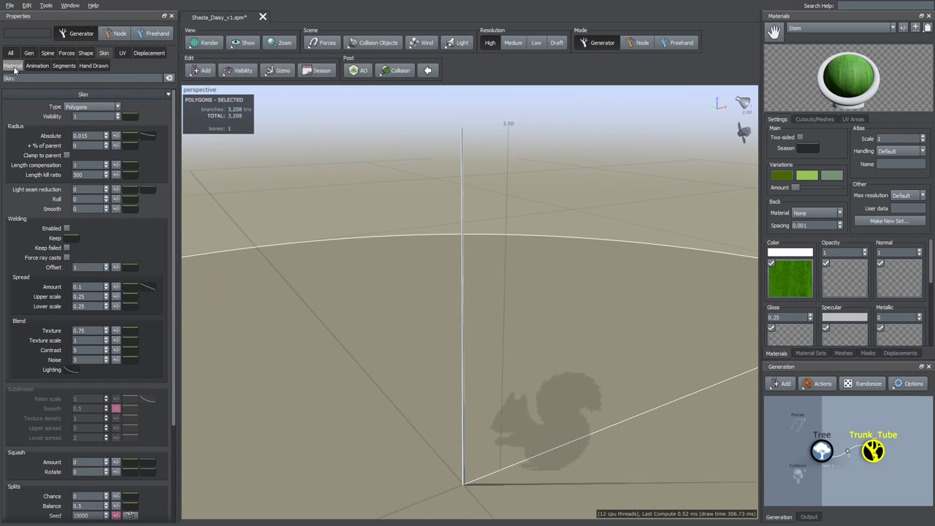
click(15, 69)
click(70, 127)
click(72, 177)
drag(409, 218, 675, 254)
click(790, 279)
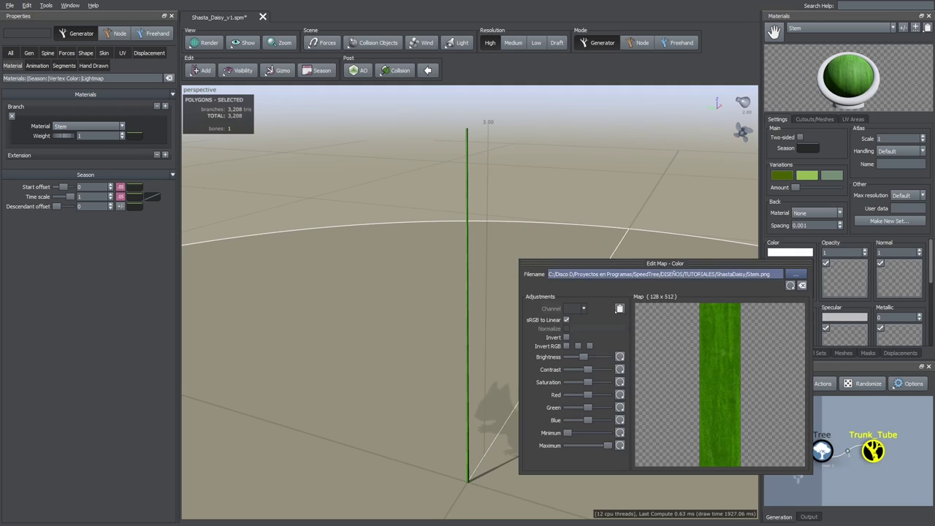
drag(657, 219, 589, 181)
- Give the trunk's spine a slight wobble by setting its late noise amount to 0.4
click(48, 53)
scroll(82, 308, down, 10)
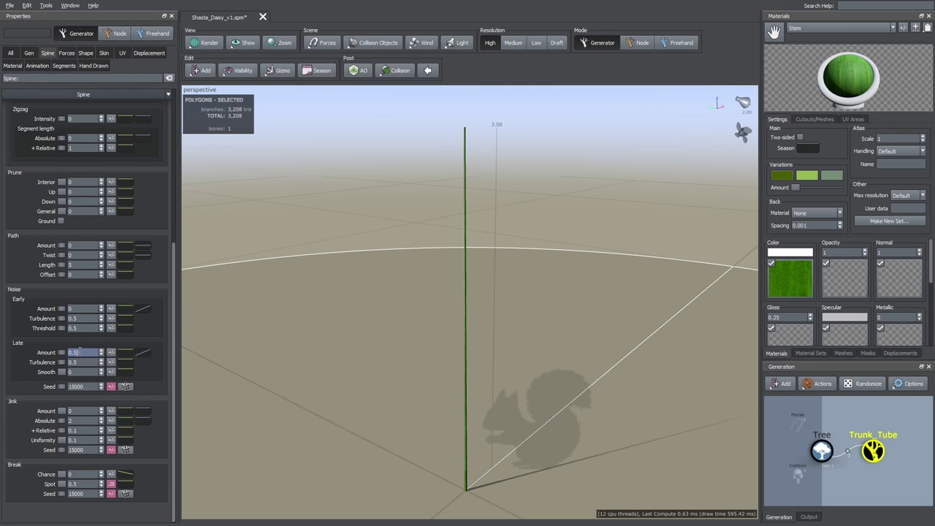
key(Return)
mouse_move(365, 369)
mouse_down()
mouse_move(385, 336)
mouse_move(394, 351)
mouse_up()
drag(438, 292, 398, 300)
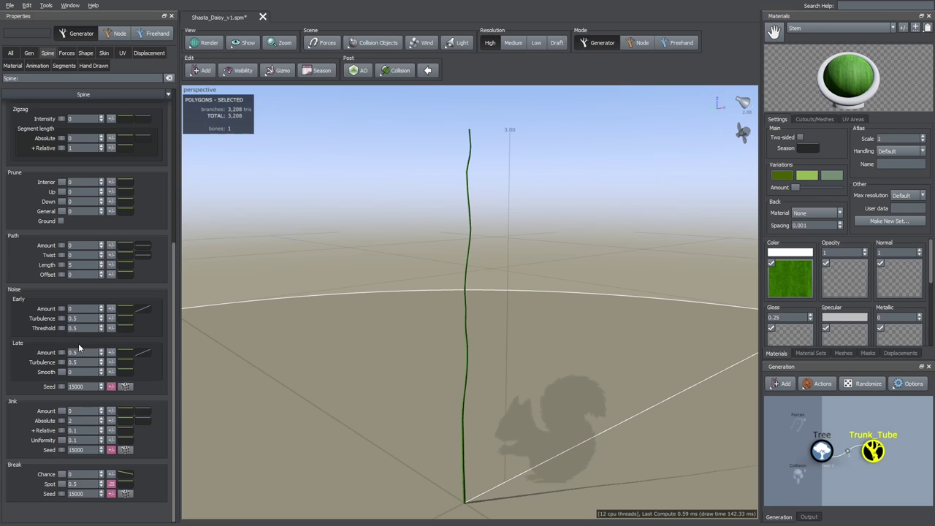
drag(101, 353, 101, 368)
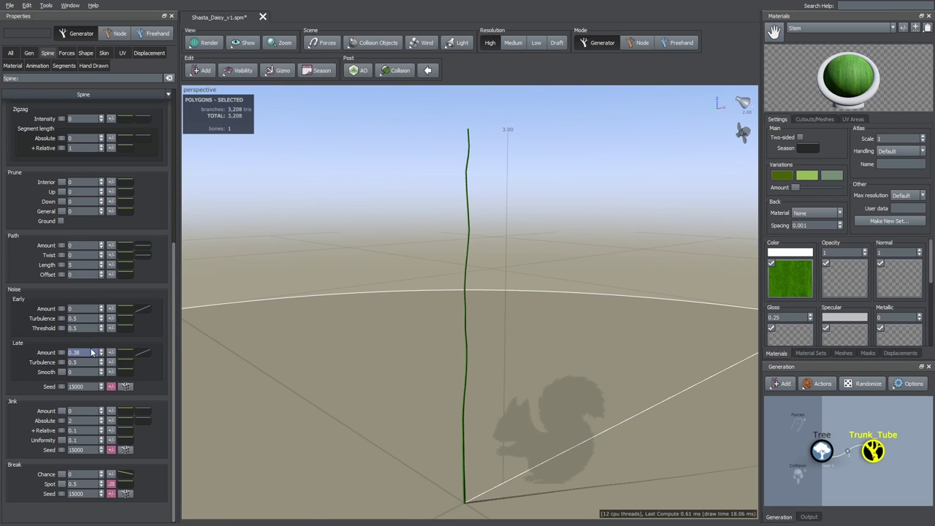
drag(431, 332, 406, 344)
- Show the model as wireframe and reduce the trunk's relative length segments to 0.09
click(195, 44)
scroll(460, 238, up, 3)
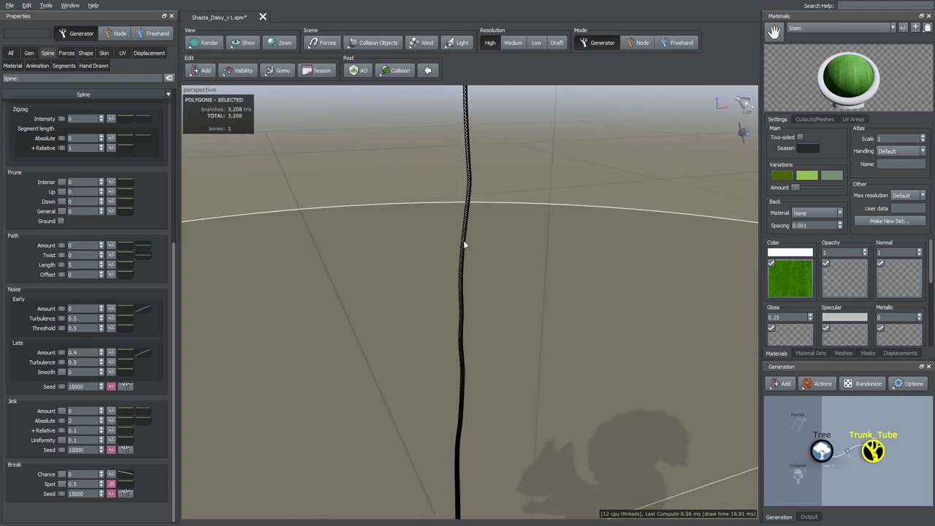
click(63, 66)
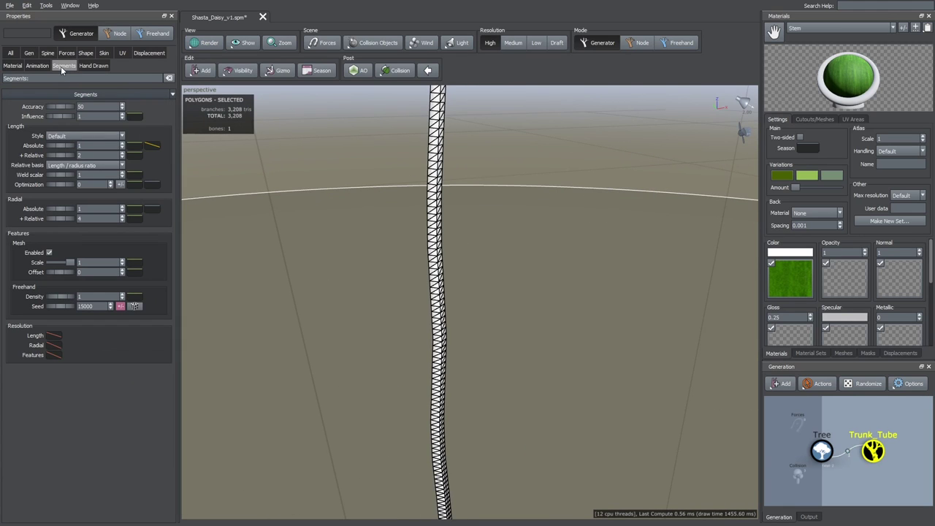
drag(66, 156, 0, 160)
scroll(358, 242, down, 3)
scroll(358, 242, down, 2)
mouse_move(360, 245)
mouse_down()
mouse_move(377, 240)
mouse_move(374, 250)
mouse_up()
drag(63, 156, 57, 160)
drag(373, 196, 405, 252)
scroll(387, 117, up, 3)
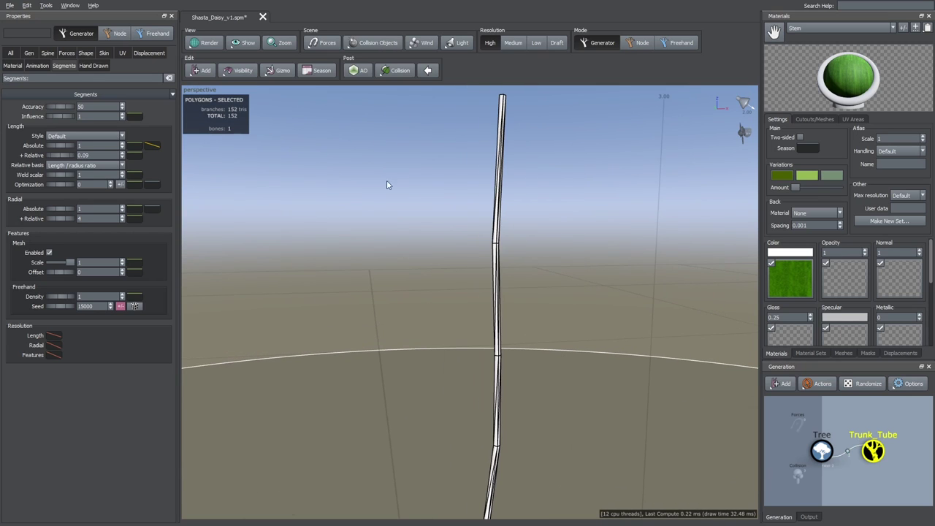
- Reverse the absolute length segment distribution curve so it rises from about 0.15 at the start to about 1 at the end
click(152, 145)
drag(220, 145, 145, 159)
drag(322, 273, 324, 196)
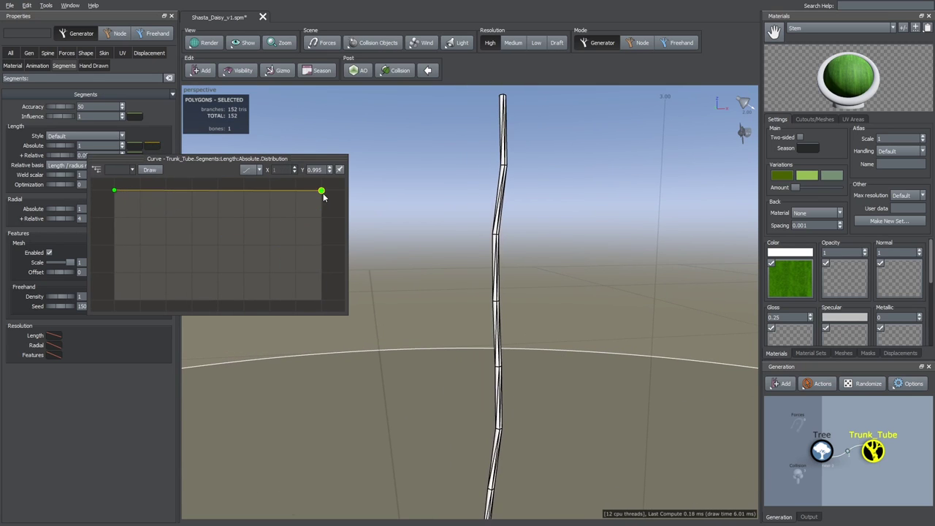
drag(115, 190, 112, 284)
scroll(467, 330, down, 4)
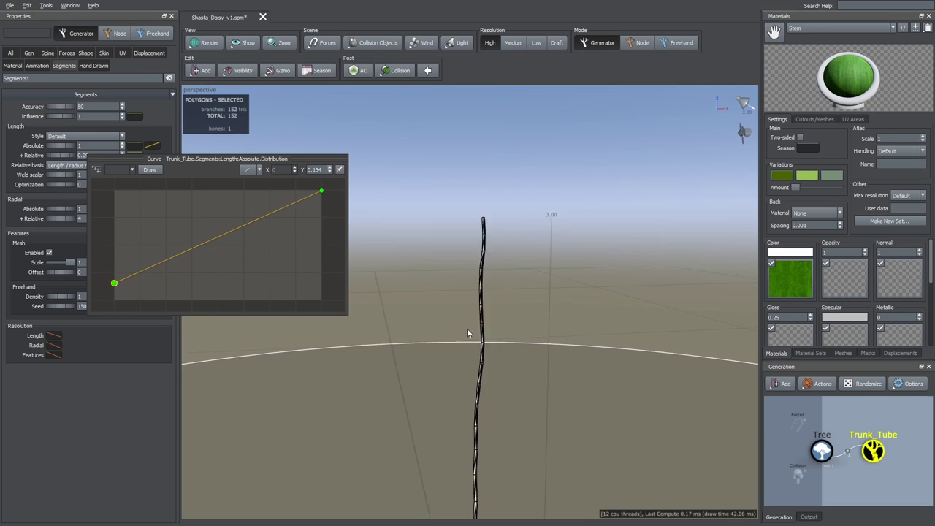
- Raise the start point of the length segment distribution curve to about 0.23
middle_drag(466, 329, 477, 295)
drag(477, 295, 443, 371)
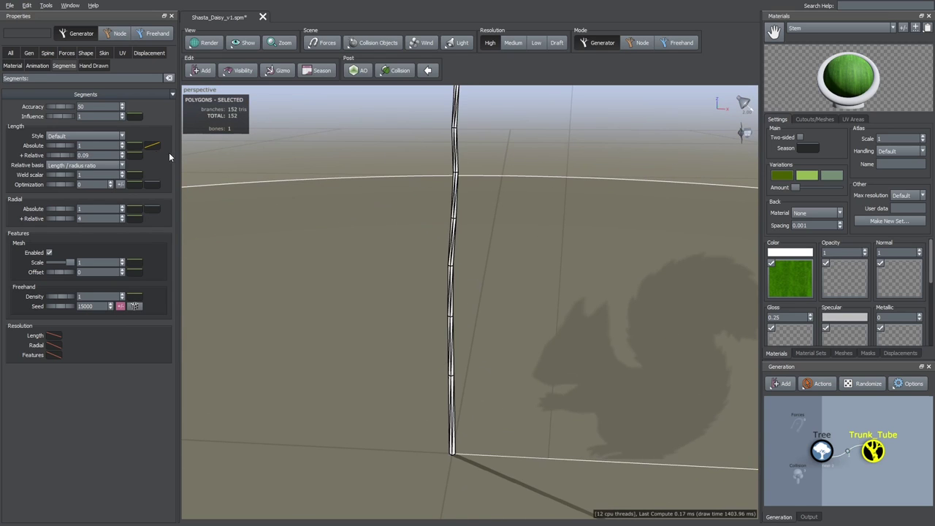
click(151, 145)
drag(188, 271, 210, 260)
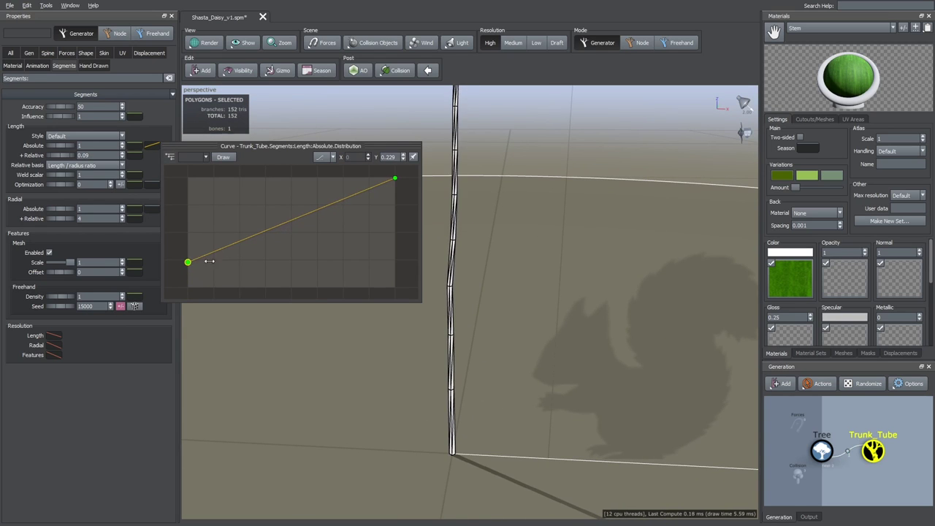
- Switch the viewport rendering from wireframe back to the textured display and inspect the whole stem
scroll(530, 215, down, 5)
mouse_move(530, 215)
mouse_down()
mouse_move(542, 241)
mouse_move(542, 228)
mouse_up()
click(205, 44)
click(219, 67)
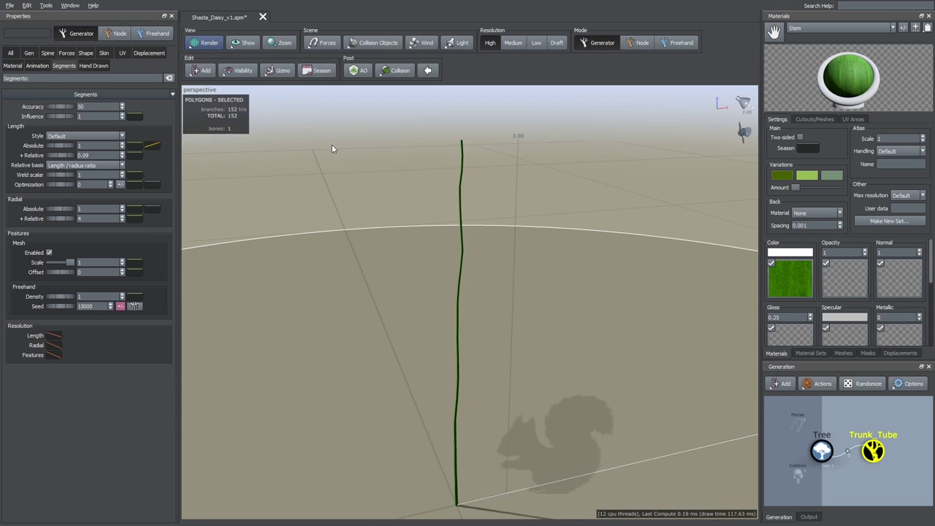
drag(331, 148, 440, 152)
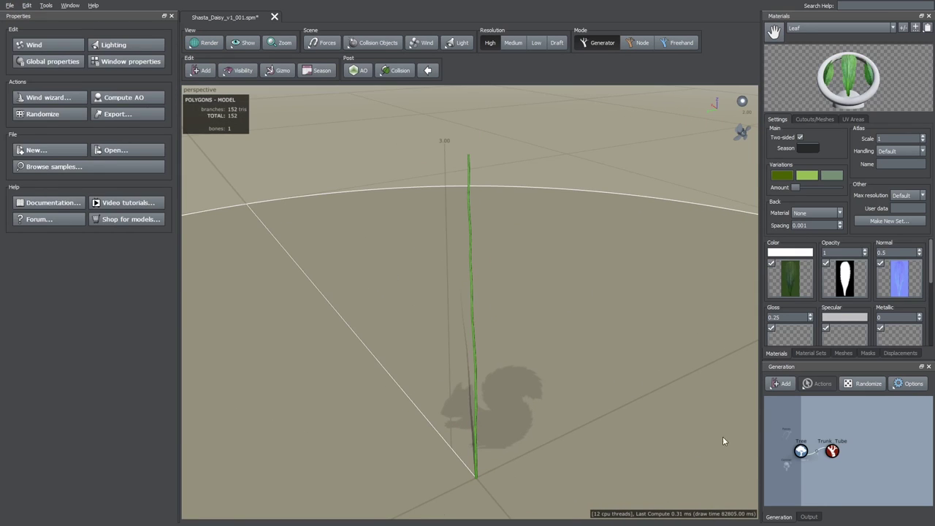
- Add a Tubes branch generator to the Trunk_Tube generator
click(828, 444)
right_click(830, 447)
mouse_move(840, 119)
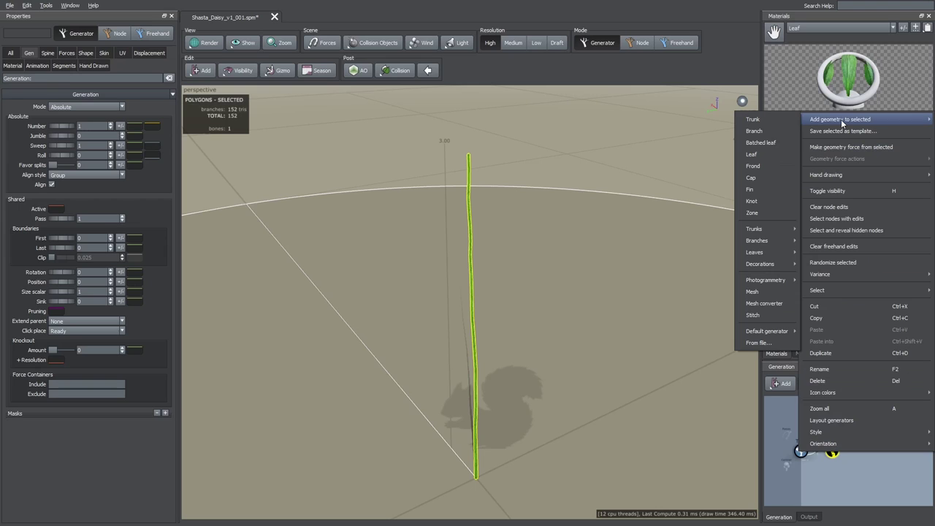
mouse_move(766, 229)
click(818, 298)
drag(530, 243, 525, 244)
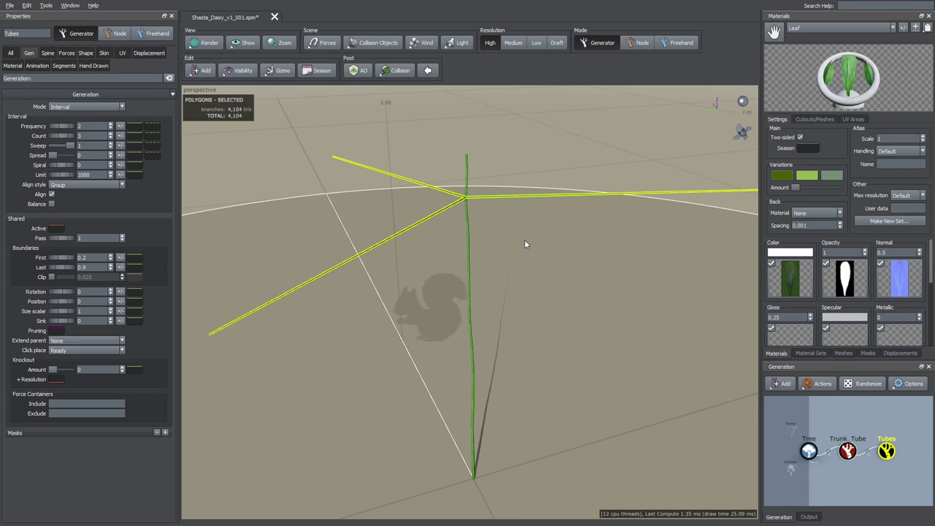
- Set the Tubes branches' length relative to the parent to 0 and their absolute length to 0.69
click(46, 53)
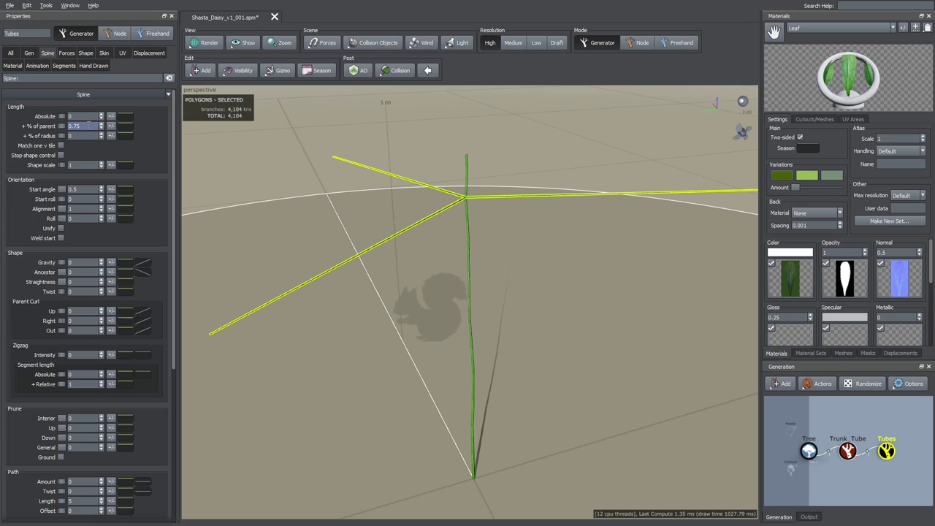
text(0)
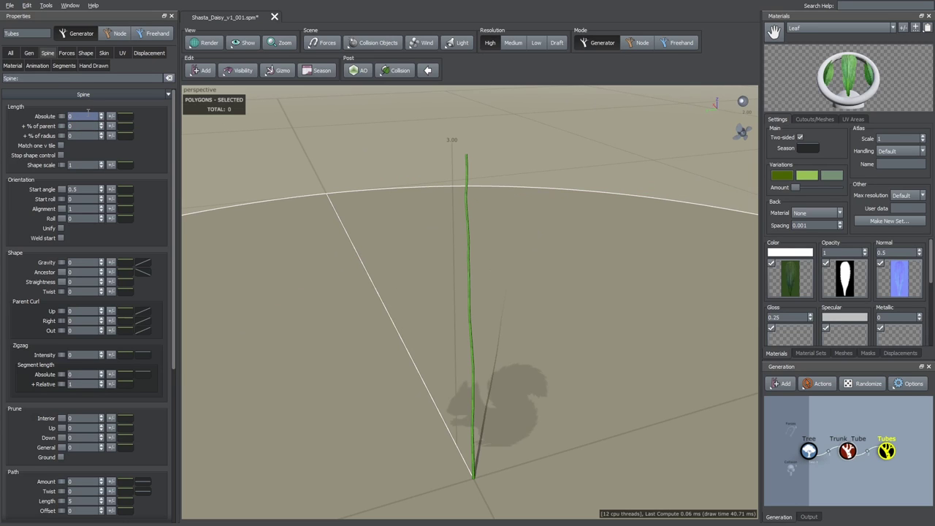
key(Return)
mouse_move(381, 203)
mouse_down()
mouse_move(395, 223)
mouse_move(381, 210)
mouse_up()
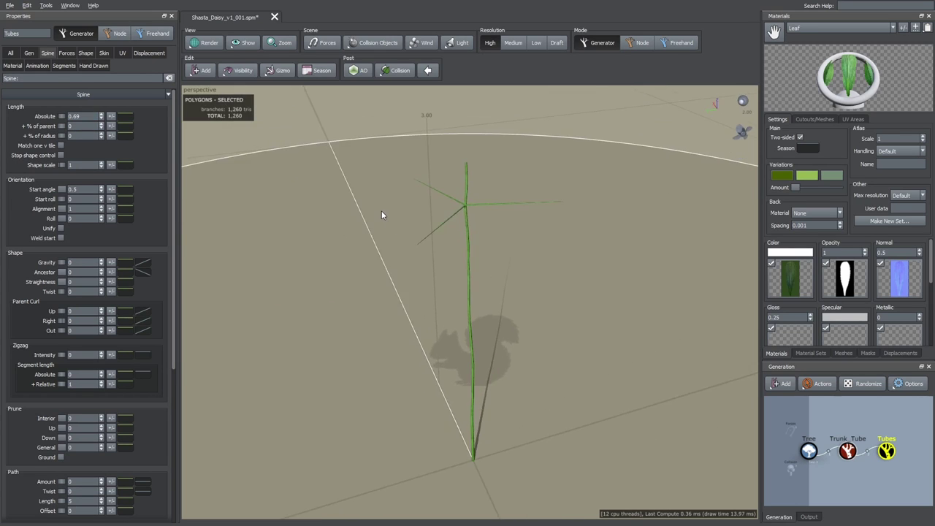
- Increase the Tubes generator's interval frequency to 35.7 to distribute branches along the stem
click(29, 53)
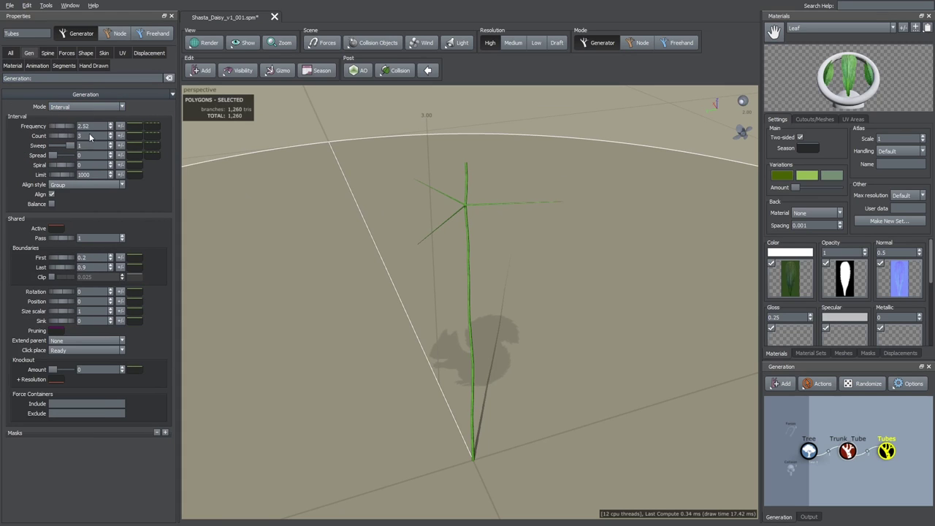
drag(62, 126, 810, 267)
mouse_move(622, 263)
mouse_down()
mouse_move(637, 229)
mouse_move(596, 229)
mouse_move(599, 261)
mouse_move(626, 255)
mouse_up()
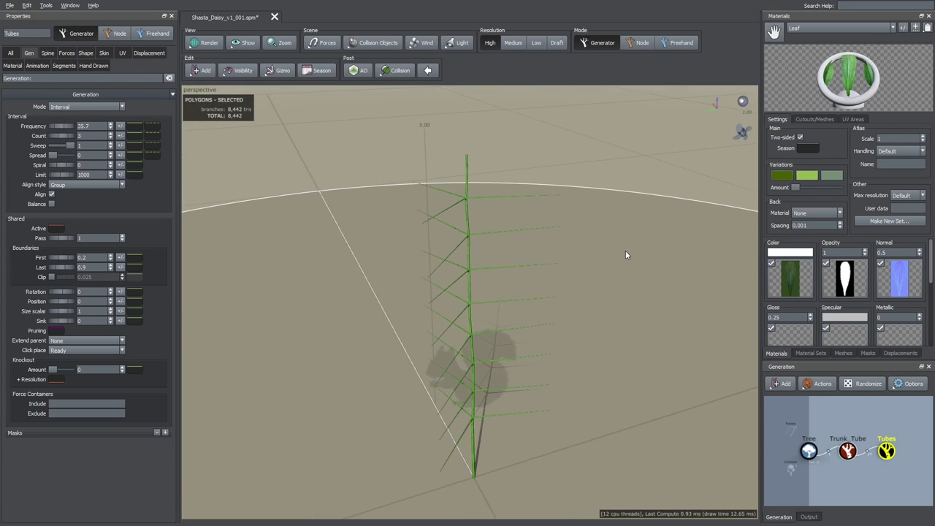
- Change the Tubes branches' skin type to Spine only
click(104, 54)
click(91, 108)
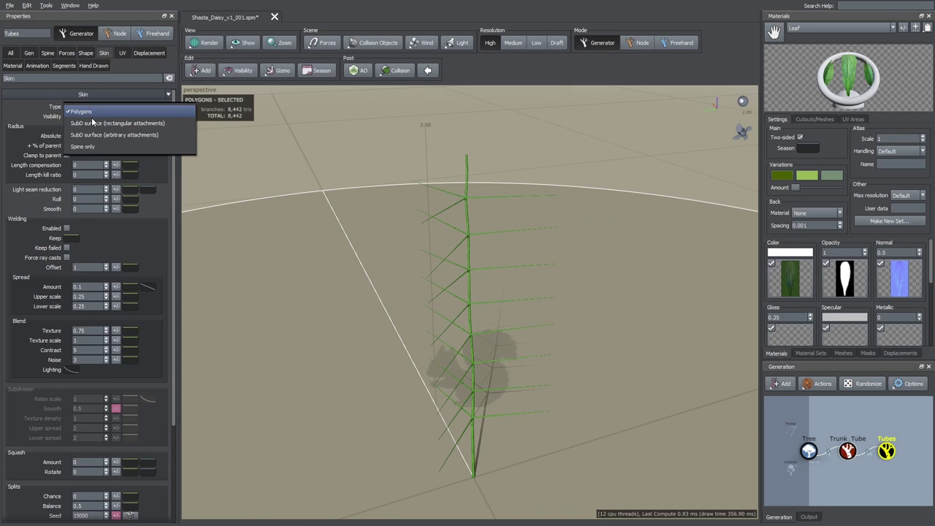
click(94, 146)
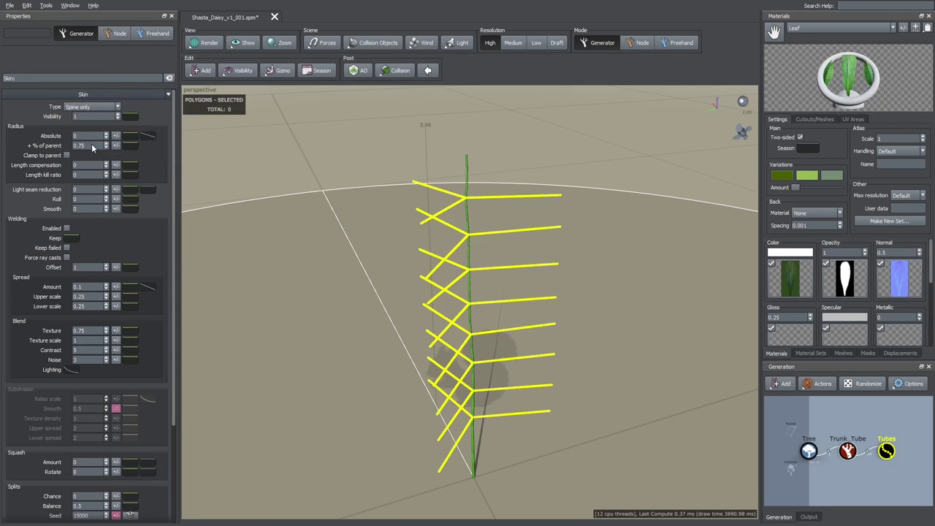
- Add a Frond generator to the Tubes branches
right_click(887, 449)
mouse_move(862, 119)
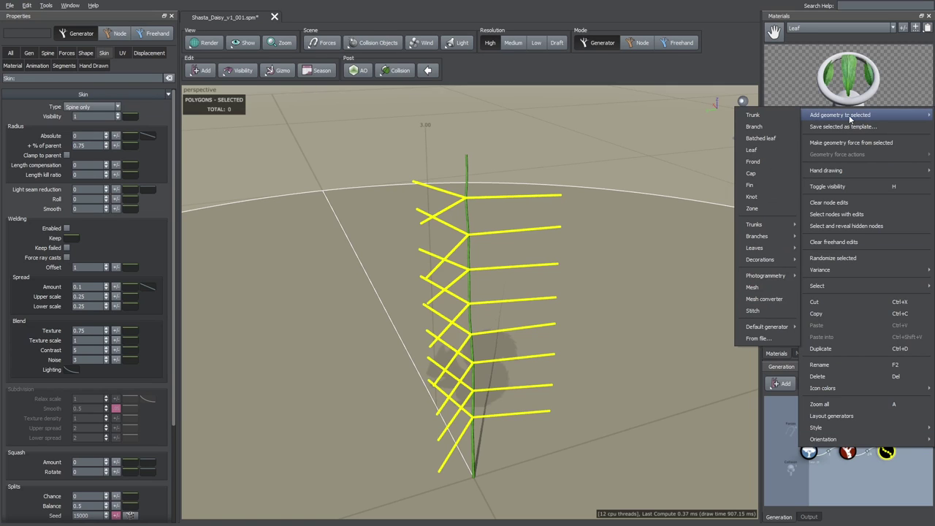
click(774, 161)
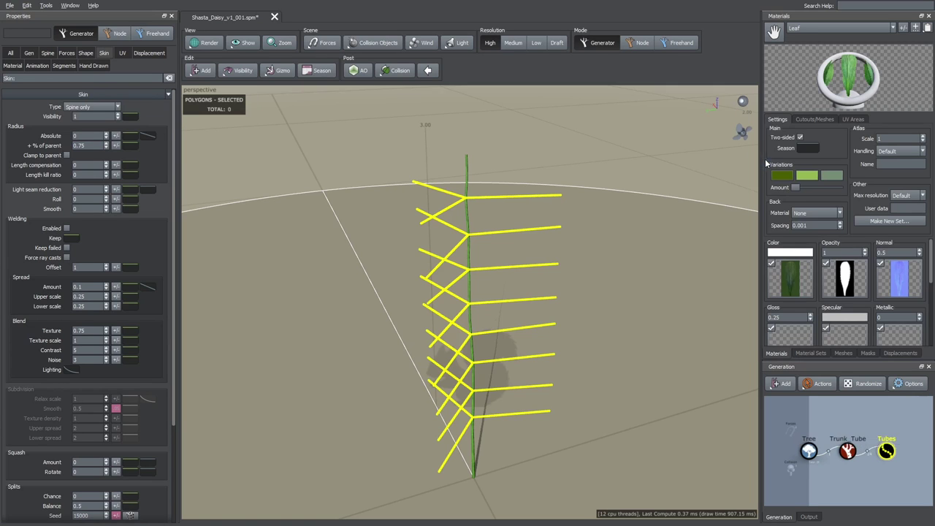
scroll(565, 212, up, 2)
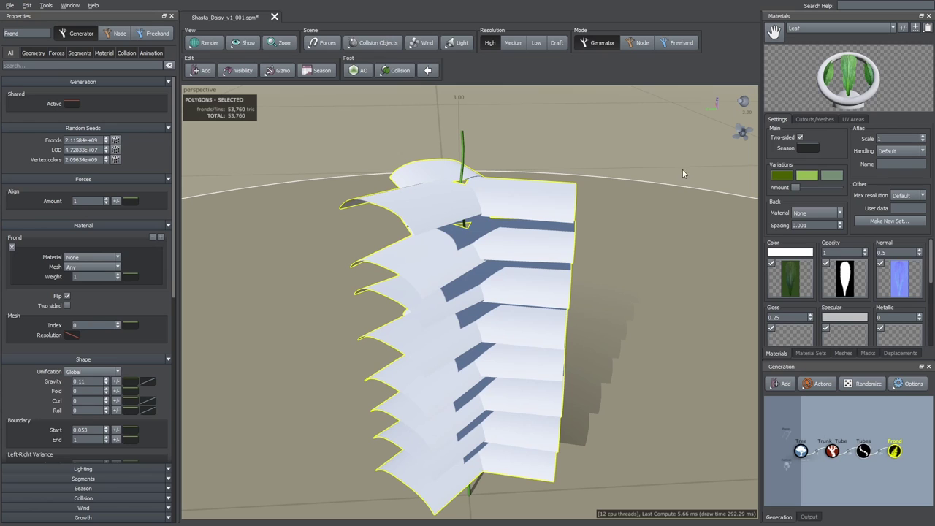
- Examine the Leaf material's color, opacity and other texture maps
click(787, 278)
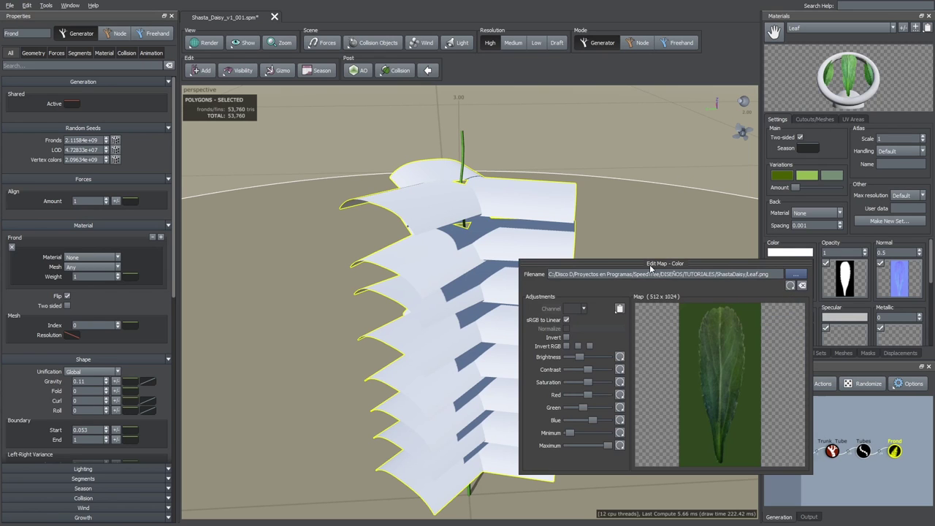
drag(650, 266, 579, 138)
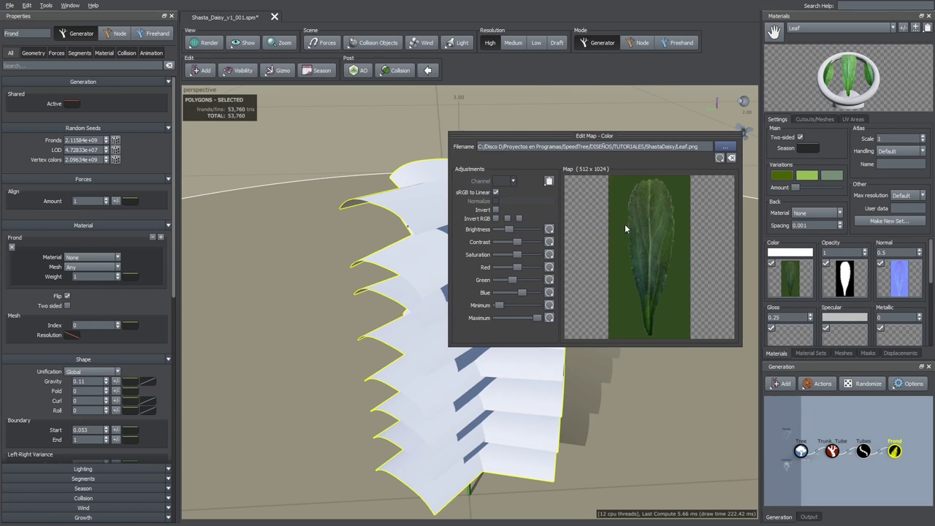
click(842, 291)
drag(716, 225, 720, 219)
scroll(848, 290, down, 4)
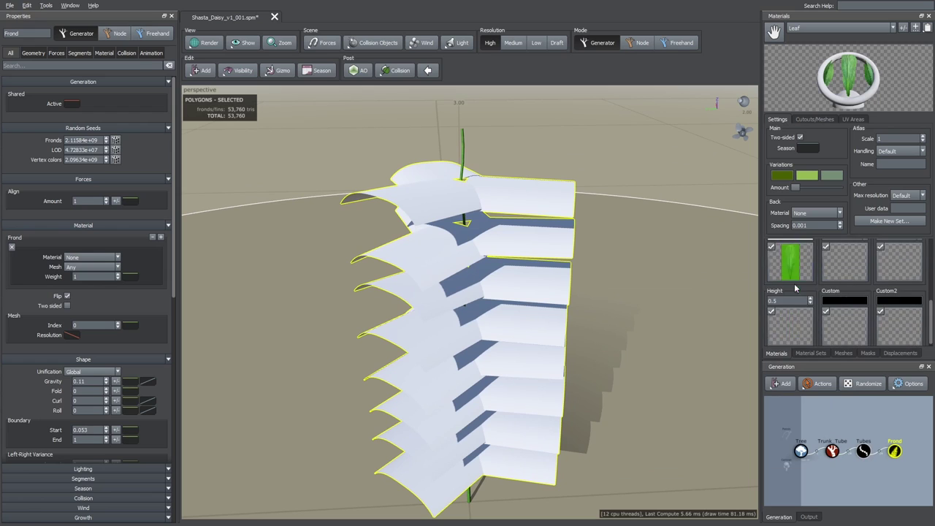
scroll(798, 289, up, 3)
scroll(817, 305, down, 3)
scroll(816, 305, up, 4)
- Inspect the Leaf Cutout mesh and its base point in the cutout editor, closing it without saving changes
click(814, 119)
click(889, 145)
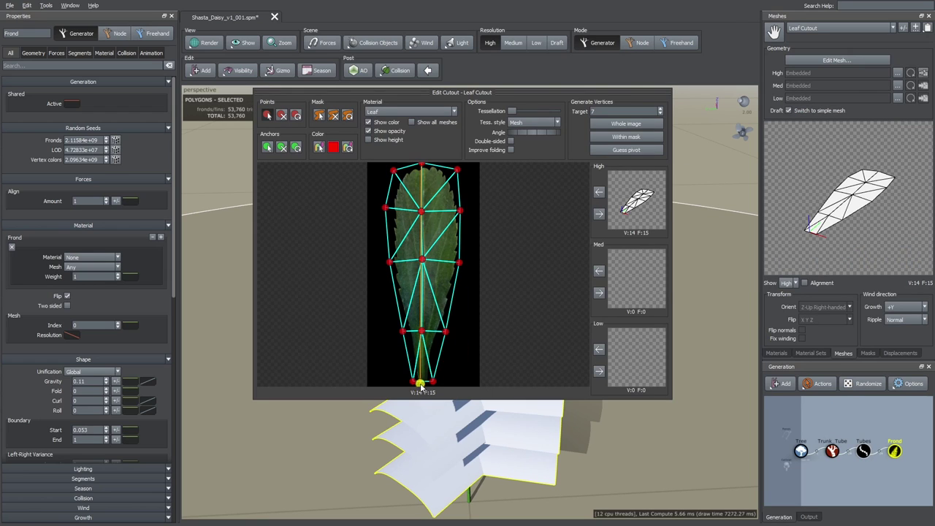
click(421, 382)
click(706, 202)
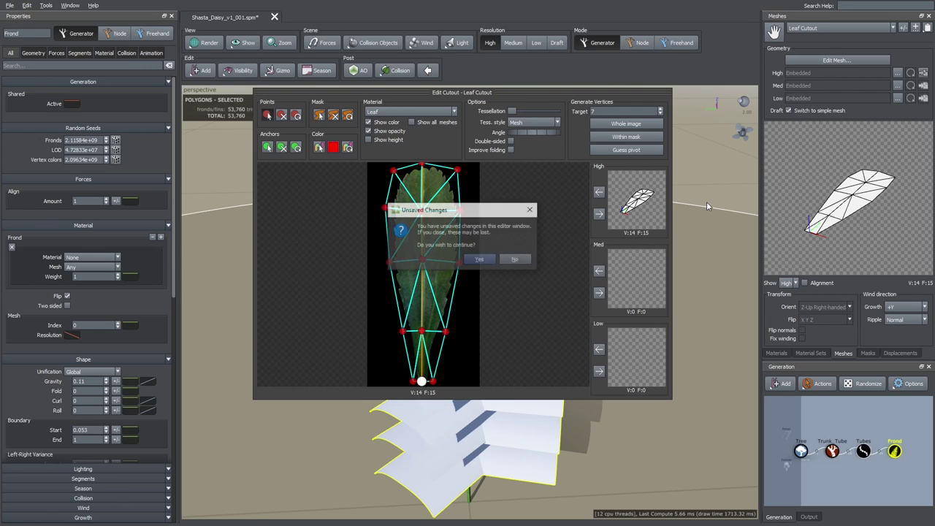
click(488, 261)
- Assign the Leaf material to the fronds on the stem
click(777, 353)
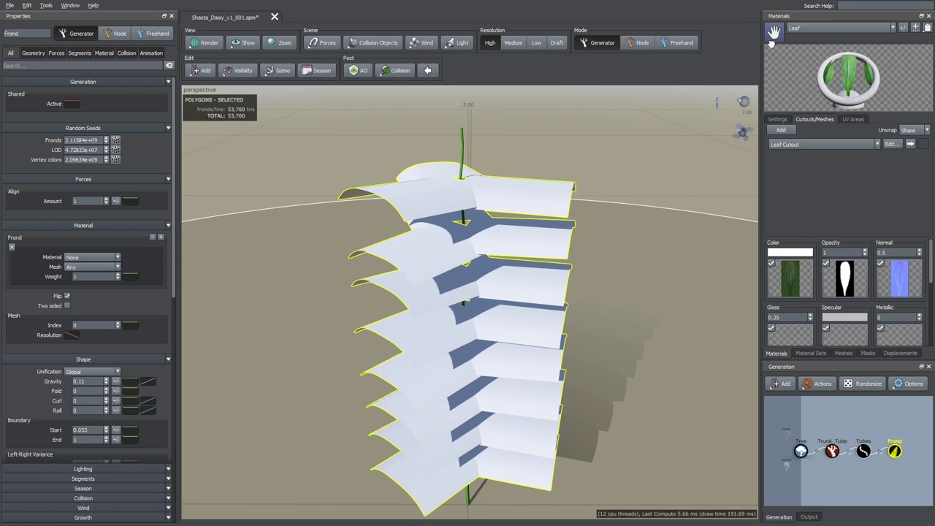
drag(550, 191, 548, 192)
drag(549, 192, 544, 215)
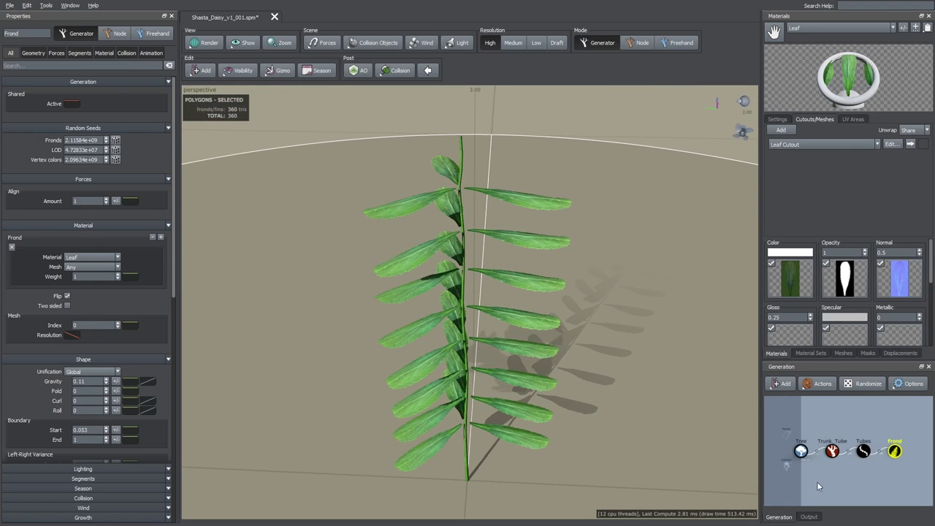
- Set the Tubes generator's interval frequency to 65
click(863, 453)
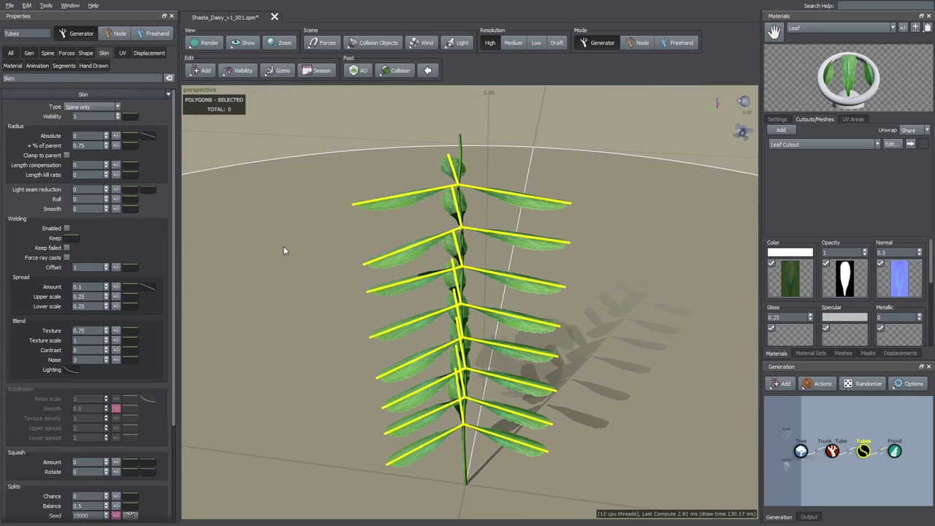
click(29, 54)
drag(57, 129, 785, 316)
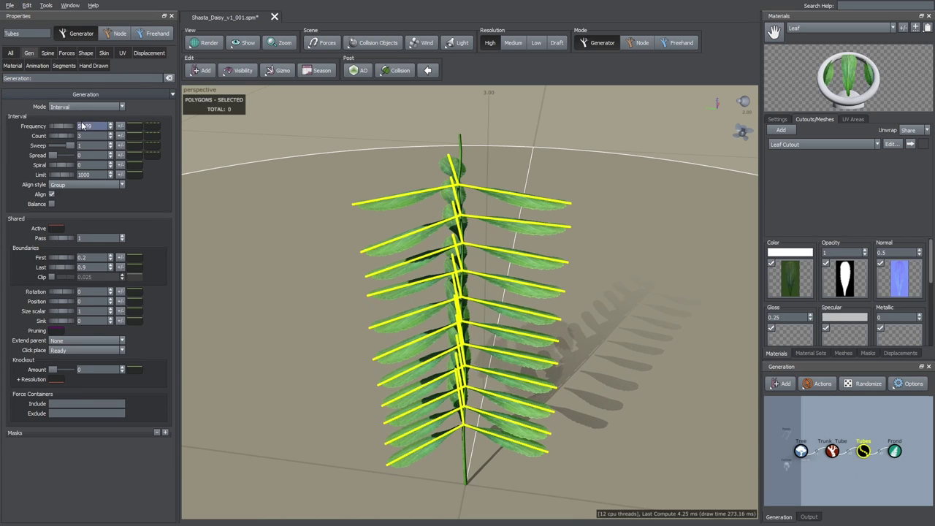
click(88, 123)
text(65)
key(Return)
- Set the Tubes generator's boundaries along the stem to 0.05 for First and 0.85 for Last
mouse_move(407, 252)
mouse_down()
mouse_move(415, 233)
mouse_move(406, 233)
mouse_move(417, 246)
mouse_up()
click(95, 260)
text(0.0)
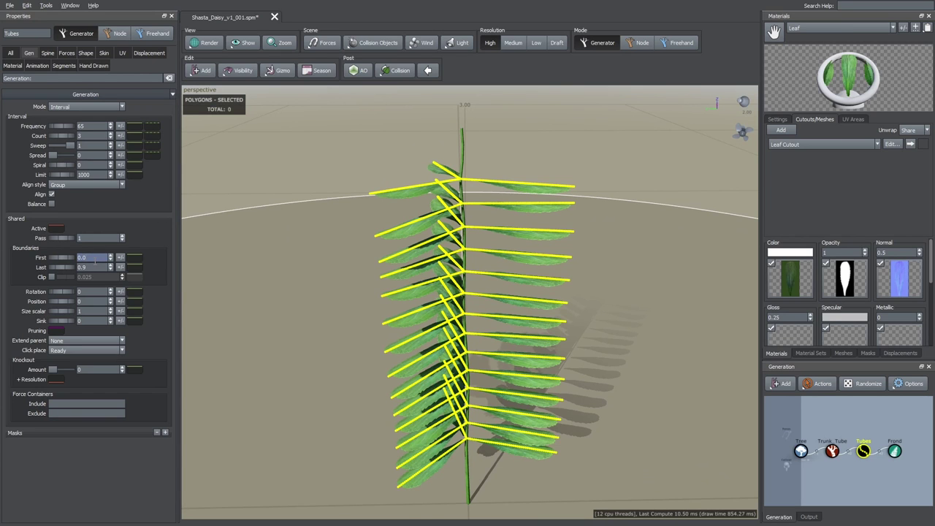
text(5)
key(Return)
text(0.85)
key(Return)
- Set the Tubes branches' interval spread to 0.5 and spiral to 2.21, and add variance to the spiral
drag(369, 322, 217, 213)
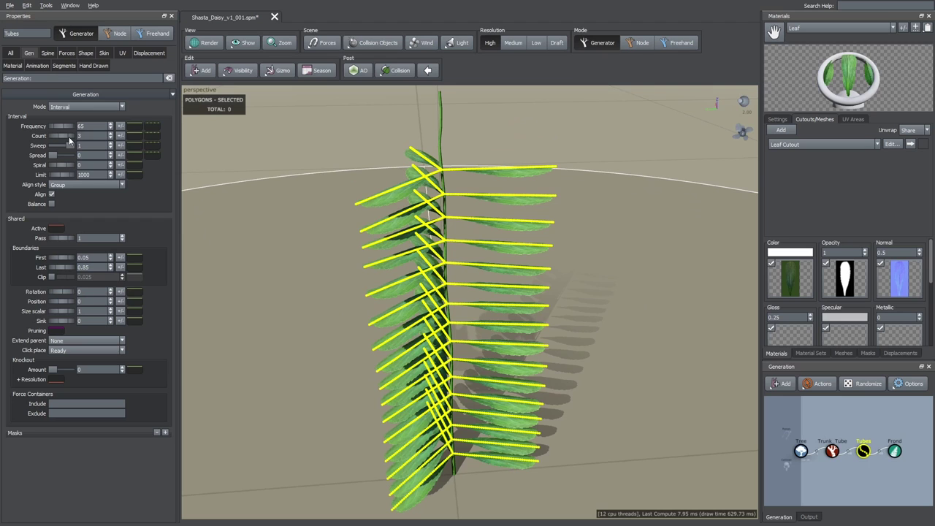
drag(368, 181, 407, 198)
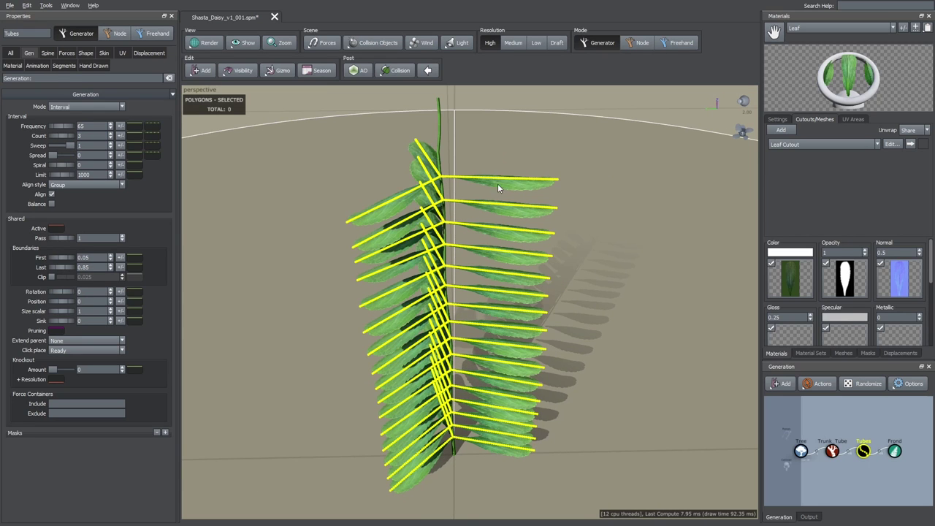
drag(54, 154, 58, 155)
drag(292, 205, 427, 255)
drag(349, 236, 166, 171)
drag(351, 212, 310, 230)
click(121, 167)
drag(189, 176, 218, 179)
drag(318, 216, 304, 232)
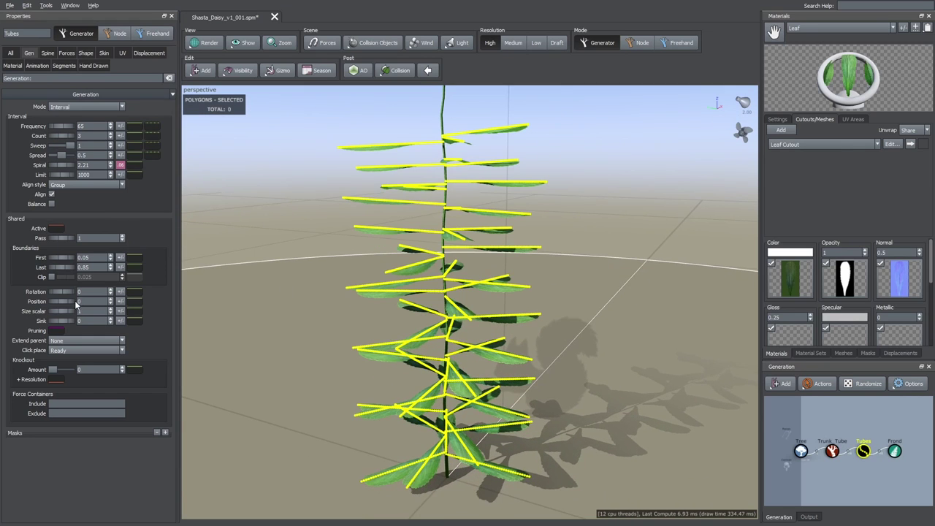
- Add slight variance to the Tubes branches' rotation and a variance of 0.014 to their position
click(121, 291)
mouse_move(193, 304)
mouse_down()
mouse_move(217, 305)
mouse_move(202, 315)
mouse_up()
click(121, 301)
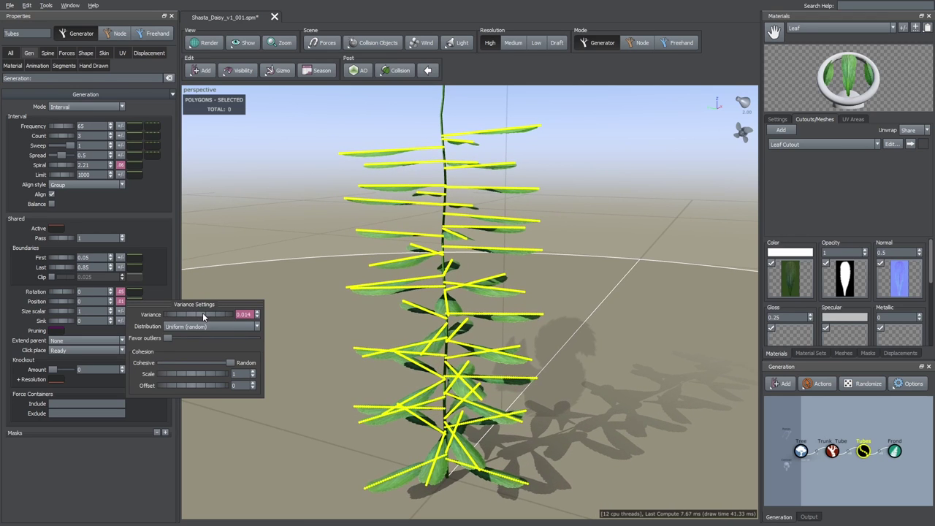
drag(315, 291, 182, 104)
- Set the Tubes branches' skin visibility to 0
click(103, 53)
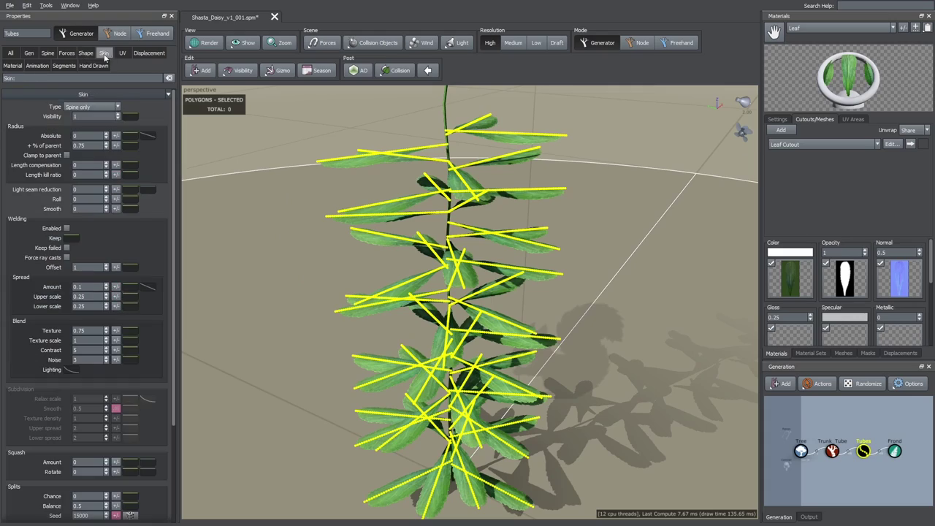
text(0)
key(Return)
- Set the Frond generator's boundary start to 0 so the leaves attach to the stem
drag(331, 233, 510, 277)
scroll(387, 239, up, 5)
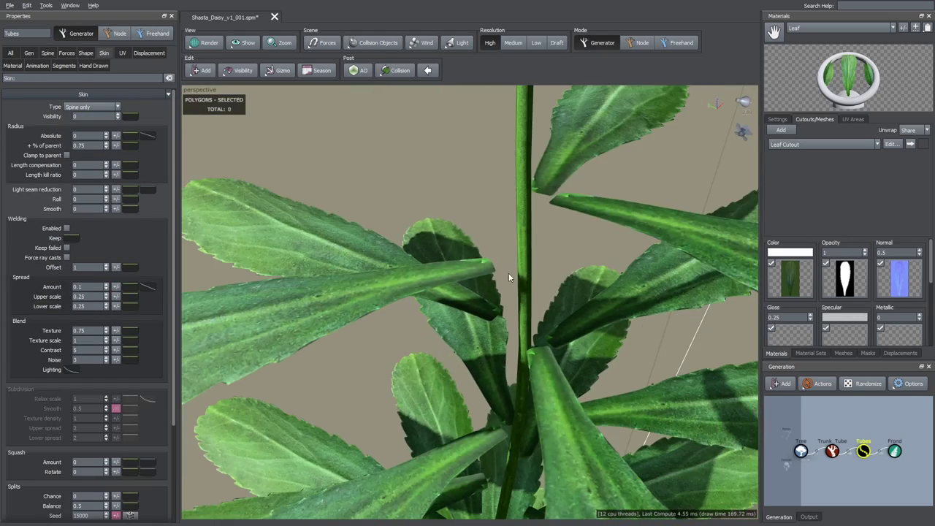
drag(418, 282, 400, 284)
click(895, 450)
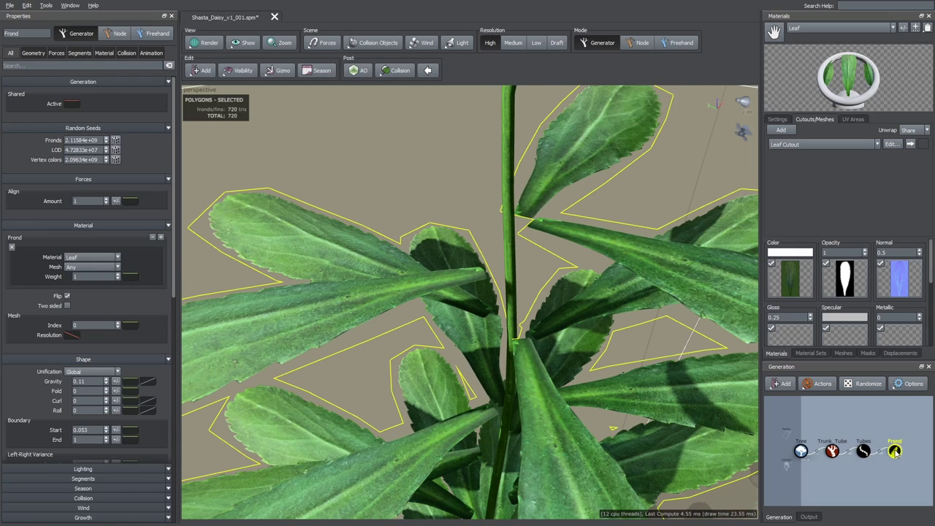
click(79, 53)
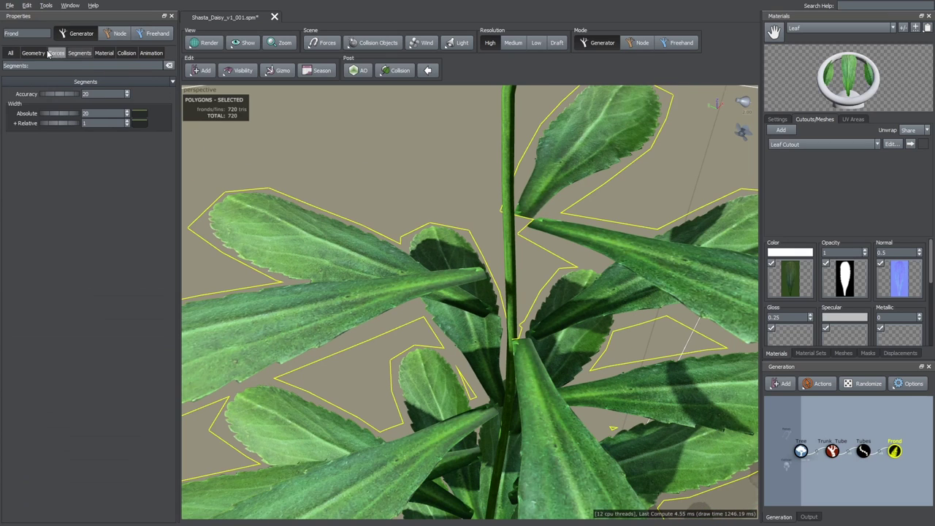
click(40, 53)
drag(47, 290, 43, 290)
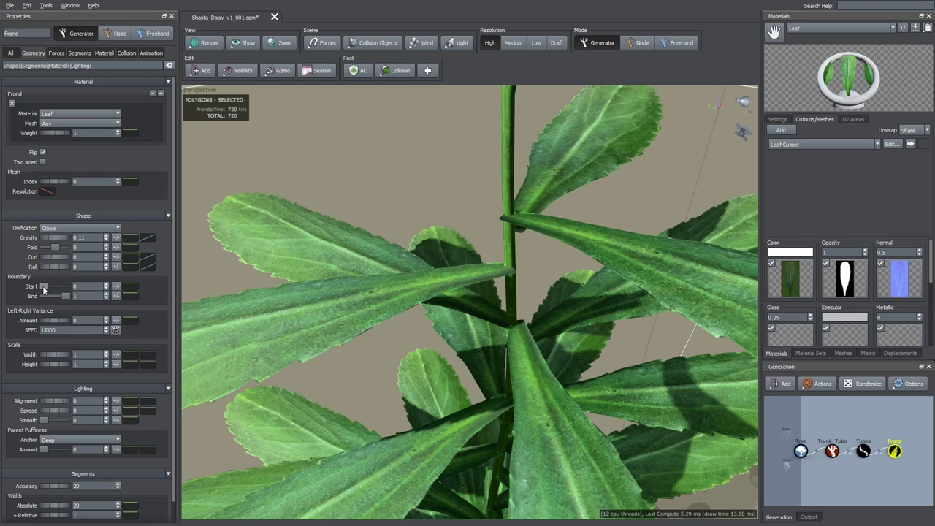
scroll(397, 301, down, 10)
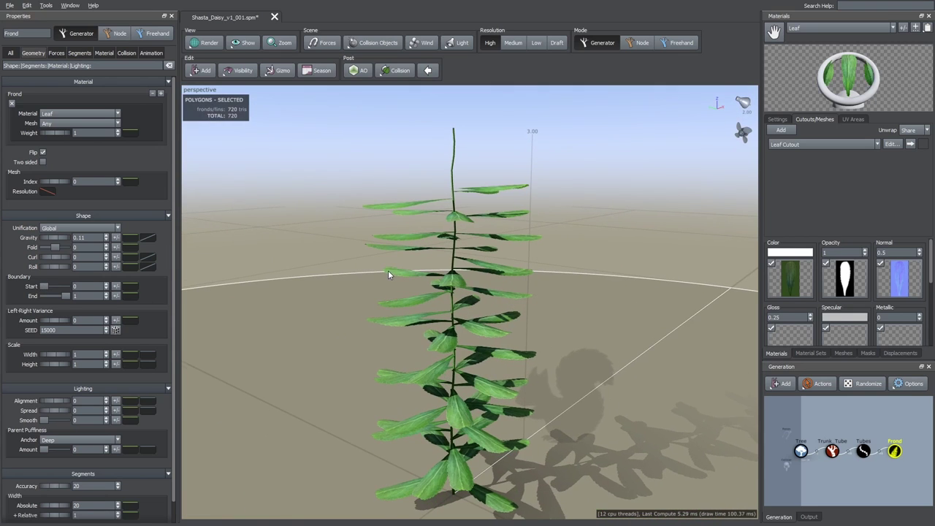
- Lower the end of the Tubes branches' absolute length parent curve to about 0.161 and add slight length variance
click(861, 452)
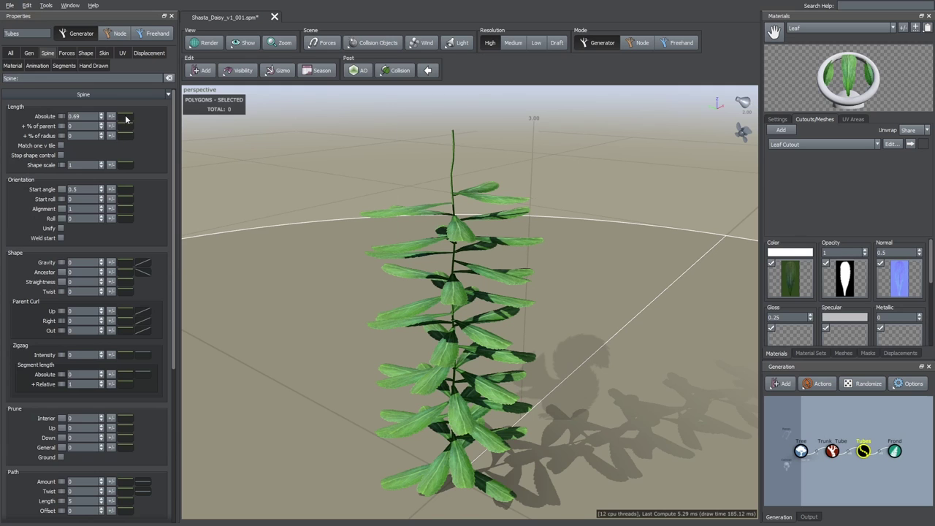
click(126, 119)
drag(285, 130, 287, 217)
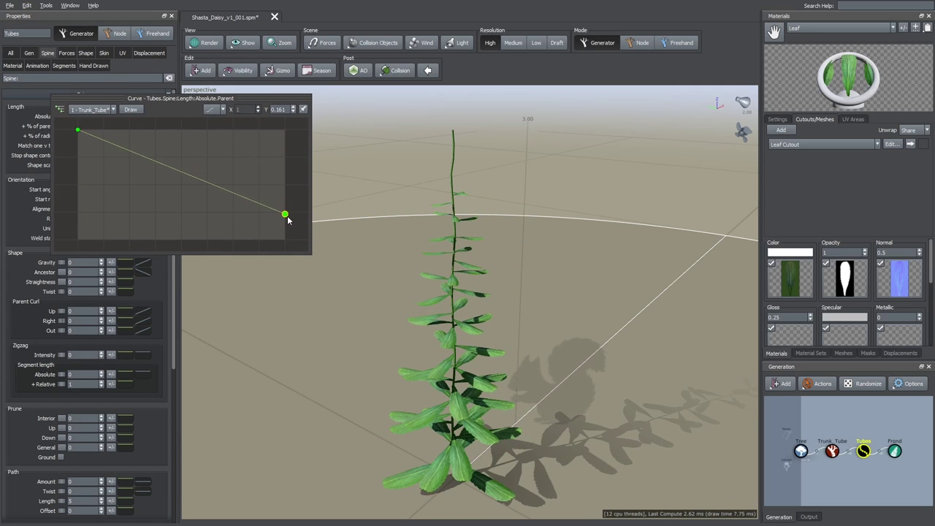
drag(380, 240, 419, 224)
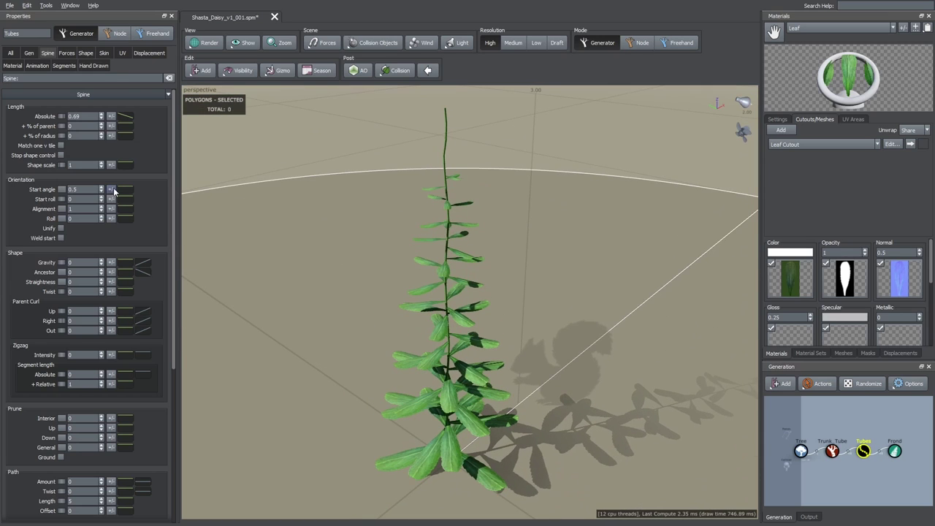
click(111, 116)
drag(337, 252, 332, 249)
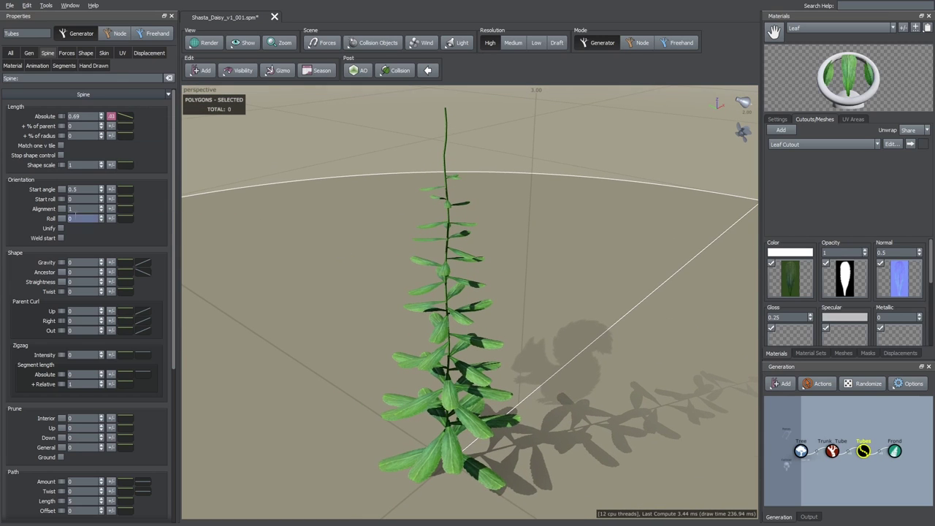
- Set the Tubes branches' start angle to 0.466 and lower its parent curve's end to about 0.094
drag(101, 189, 101, 198)
drag(347, 219, 350, 194)
click(124, 190)
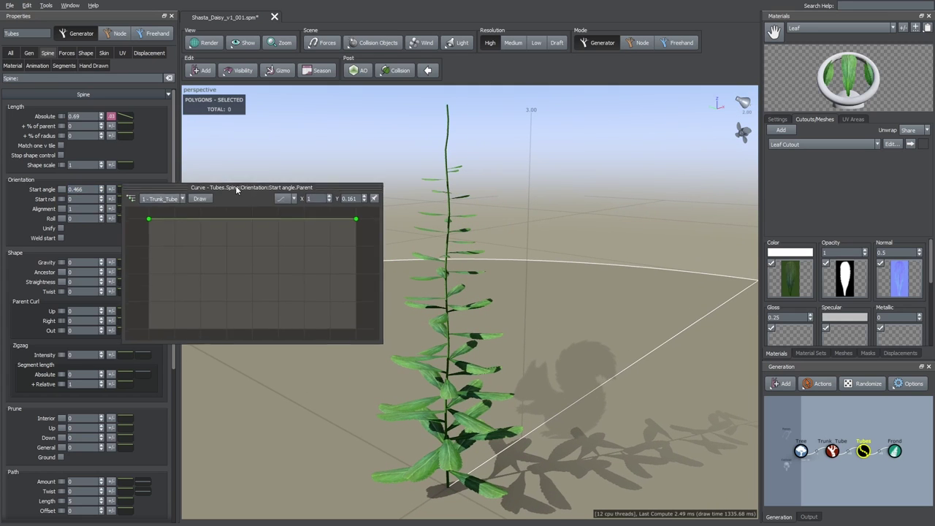
drag(235, 185, 148, 164)
drag(282, 202, 282, 284)
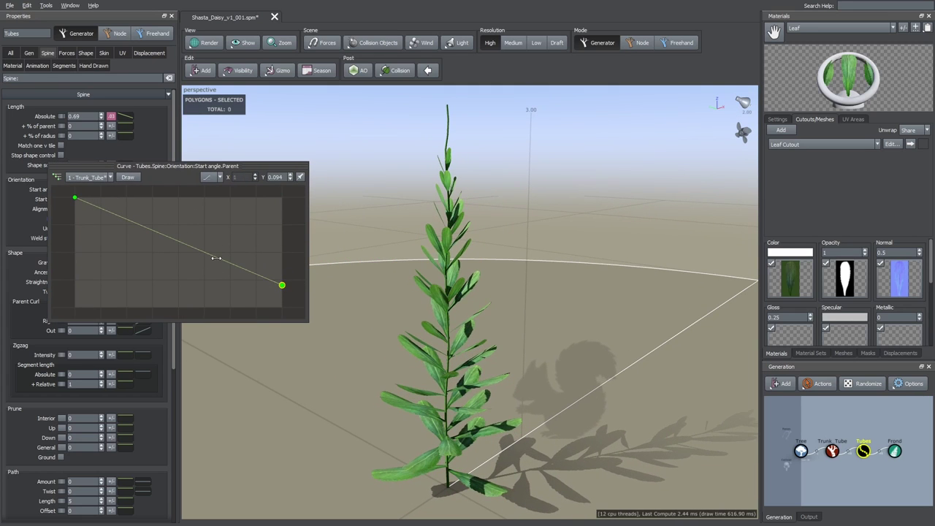
- Add and adjust intermediate points on the start angle's parent curve so it falls mostly toward the stem tip
mouse_move(216, 258)
mouse_down()
mouse_move(205, 223)
mouse_move(181, 202)
mouse_move(233, 272)
mouse_move(228, 251)
mouse_up()
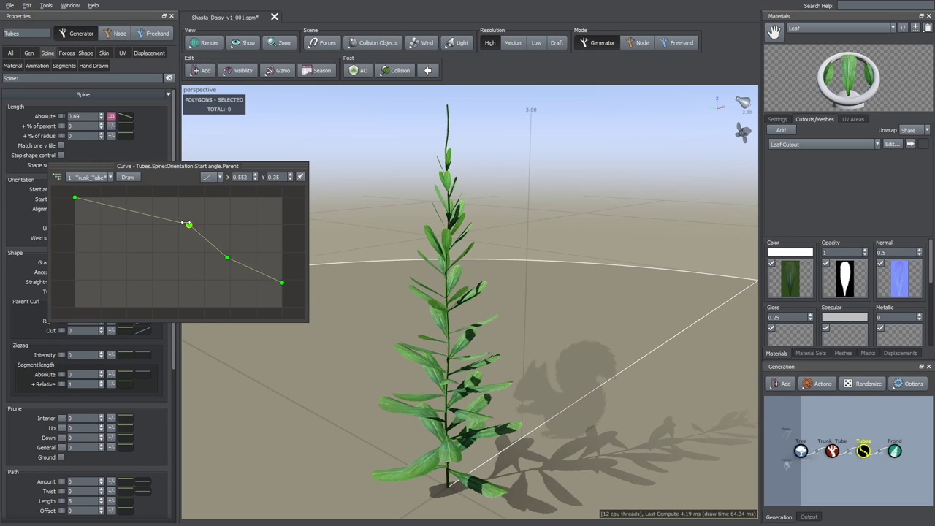
drag(188, 224, 221, 234)
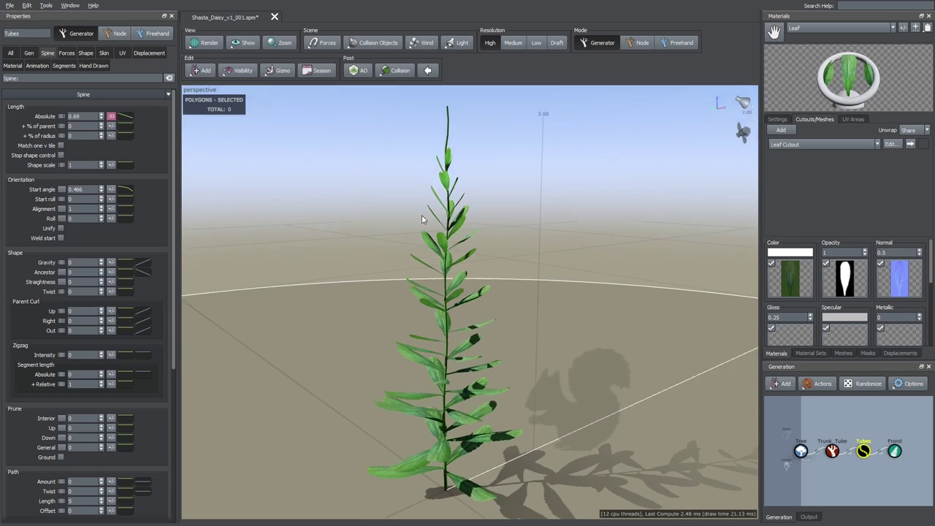
drag(422, 215, 416, 209)
click(126, 189)
drag(308, 260, 308, 250)
- Examine the leaves' polygon layout in the wireframe display up close, and restore the textured display
drag(368, 309, 439, 287)
click(211, 47)
click(227, 65)
scroll(434, 216, up, 5)
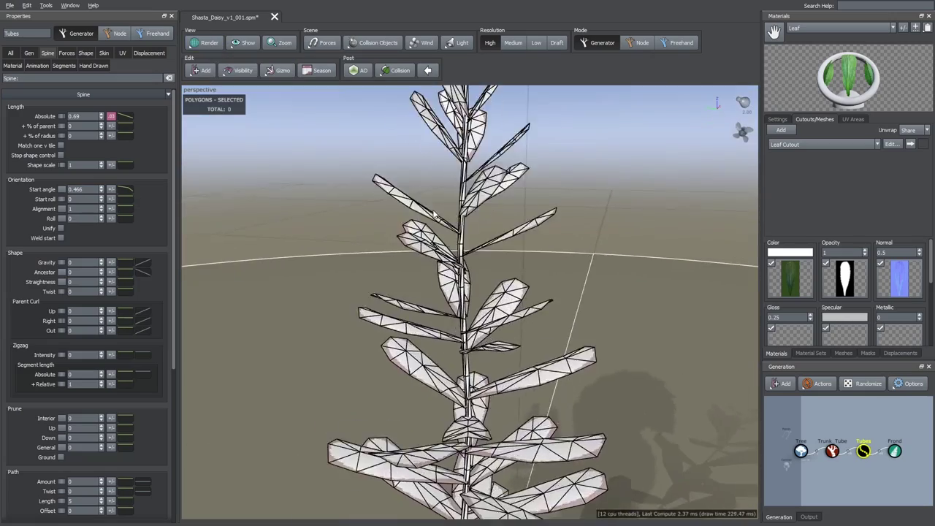
drag(435, 216, 507, 296)
scroll(512, 300, up, 2)
drag(401, 191, 377, 184)
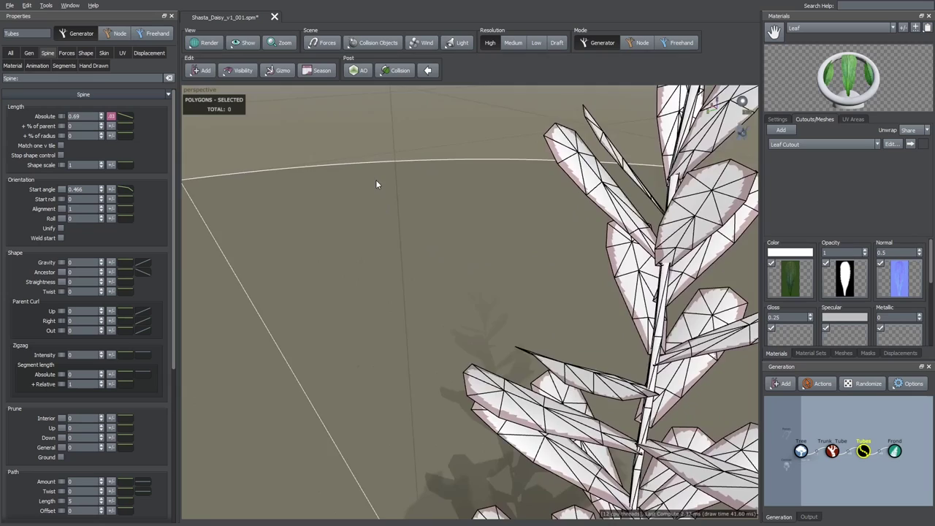
scroll(377, 182, down, 3)
click(210, 45)
click(223, 50)
drag(520, 238, 504, 198)
- Set the Frond generator's shape gravity to 0
click(895, 452)
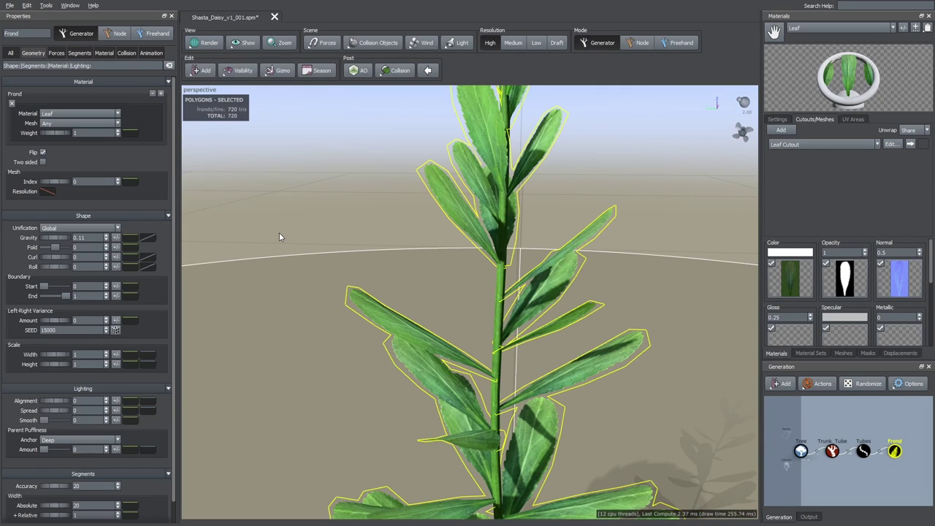
text(0)
key(Return)
scroll(368, 233, down, 4)
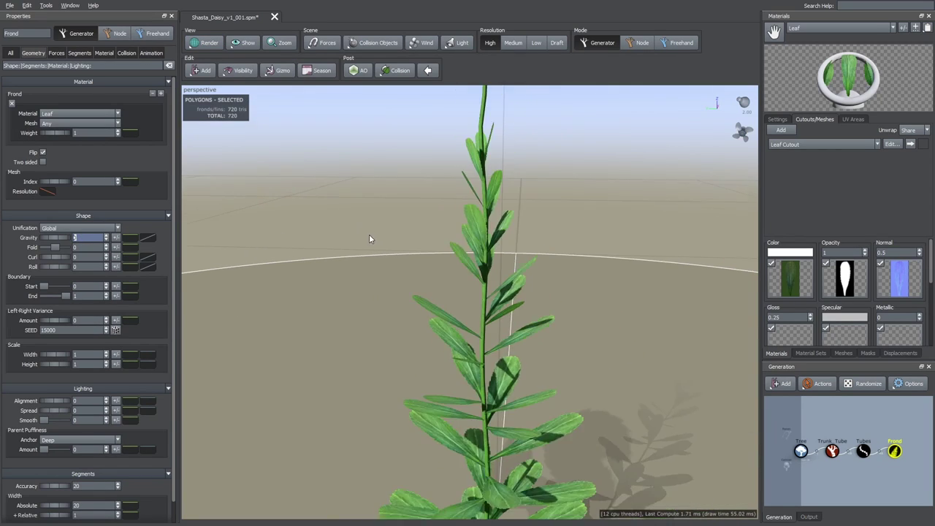
drag(369, 234, 300, 232)
- Set the Frond generator's fold to 0.244 and curl to -0.09, each with a variance of about 0.04
scroll(166, 313, down, 1)
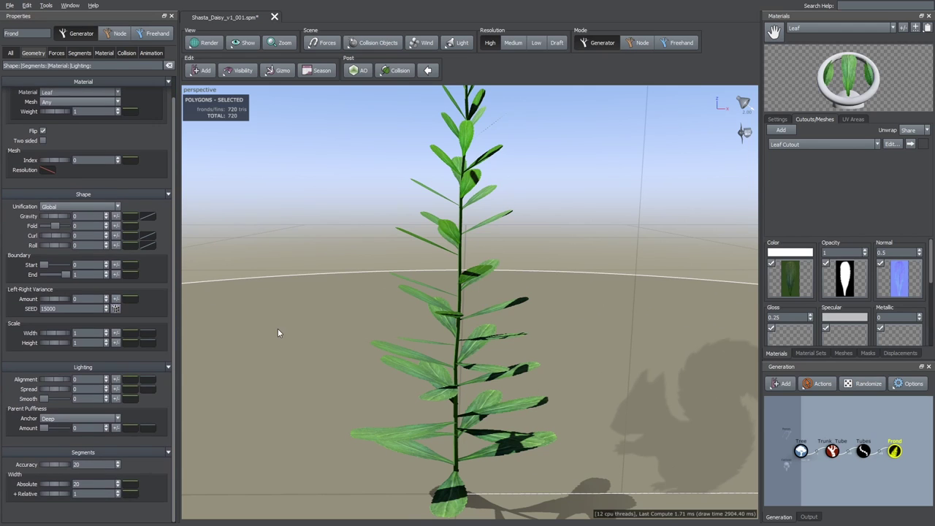
drag(278, 328, 570, 381)
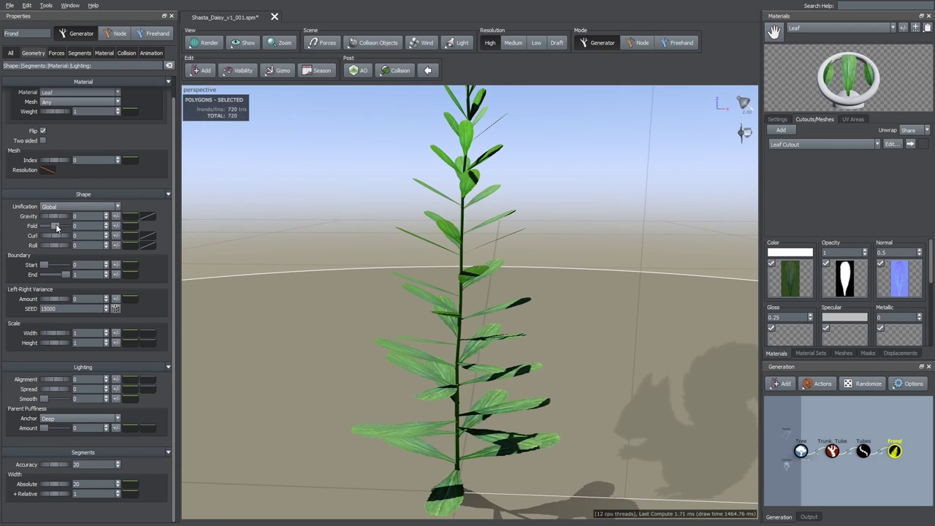
mouse_move(56, 227)
mouse_down()
mouse_move(61, 239)
mouse_move(53, 239)
mouse_up()
click(116, 236)
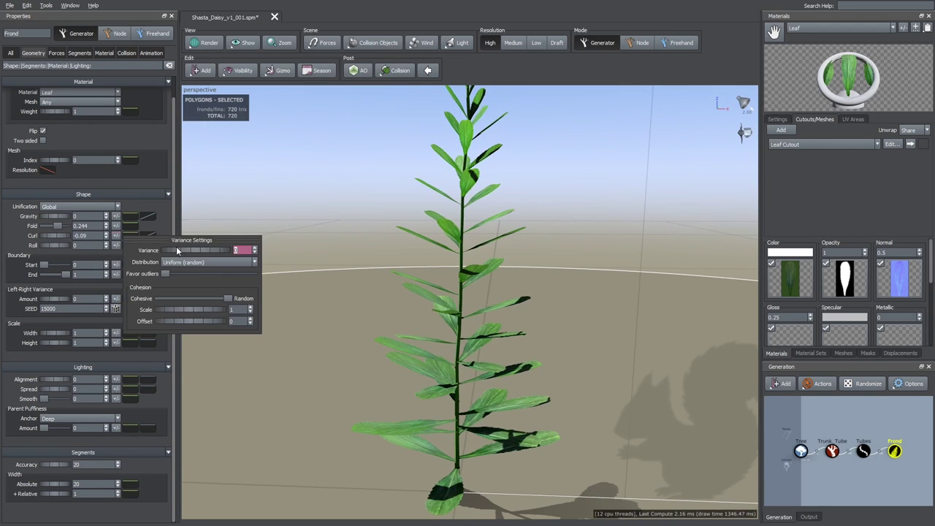
click(116, 226)
drag(176, 247, 180, 241)
- Set the Frond generator's roll to 0.12 with a variance of about 0.03
drag(55, 245, 62, 245)
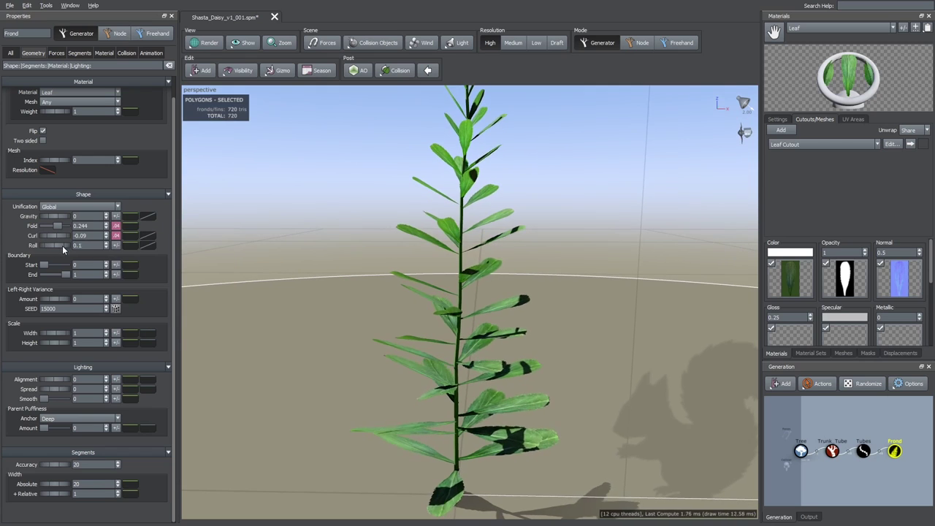
click(115, 246)
drag(183, 260, 187, 261)
mouse_move(359, 231)
mouse_down()
mouse_move(375, 250)
mouse_move(355, 225)
mouse_up()
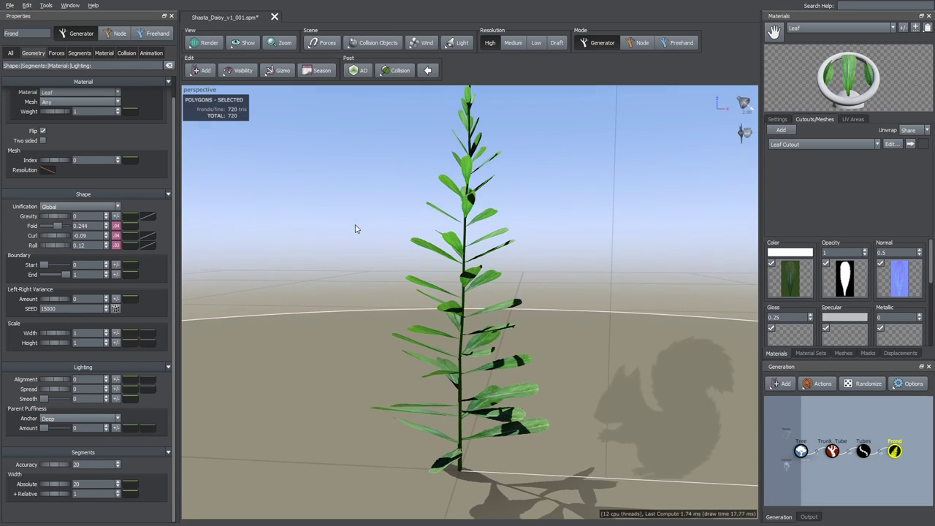
- Set the Tubes generator's spine gravity to 0.03 and give it a small variance
click(863, 451)
drag(61, 242, 62, 242)
click(112, 242)
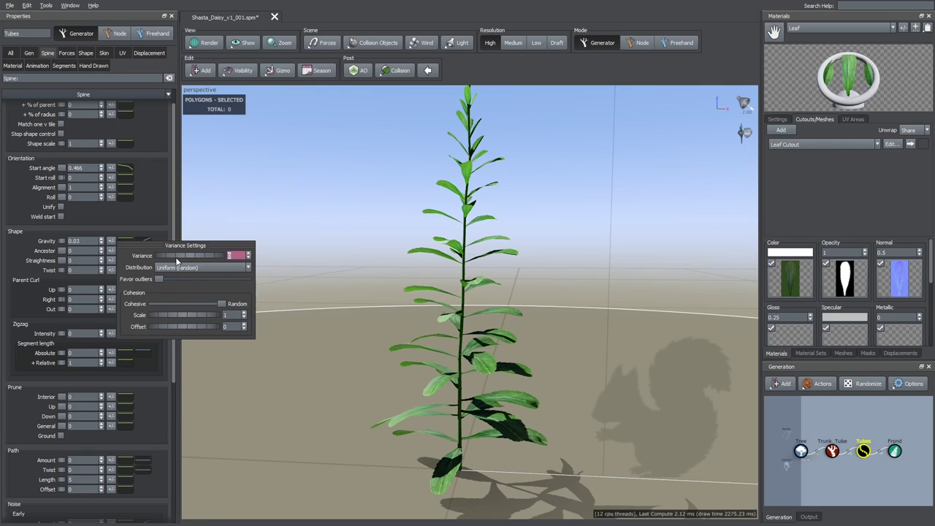
drag(177, 257, 181, 258)
drag(387, 220, 459, 191)
- Shape the frond width's parent curve relative to Trunk_Tube, staying full for most of the stem and falling to about 0.476 at the tip
click(459, 190)
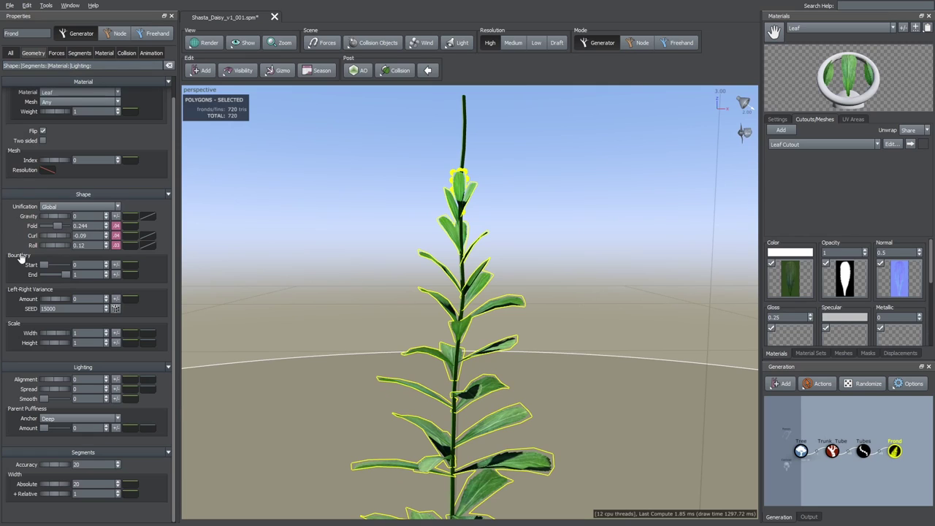
click(136, 337)
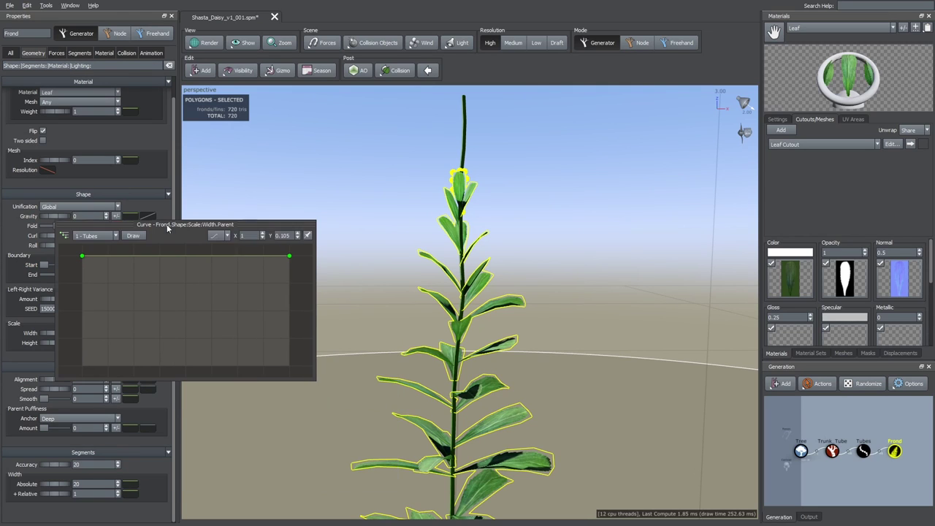
drag(292, 261, 290, 311)
click(95, 235)
click(99, 252)
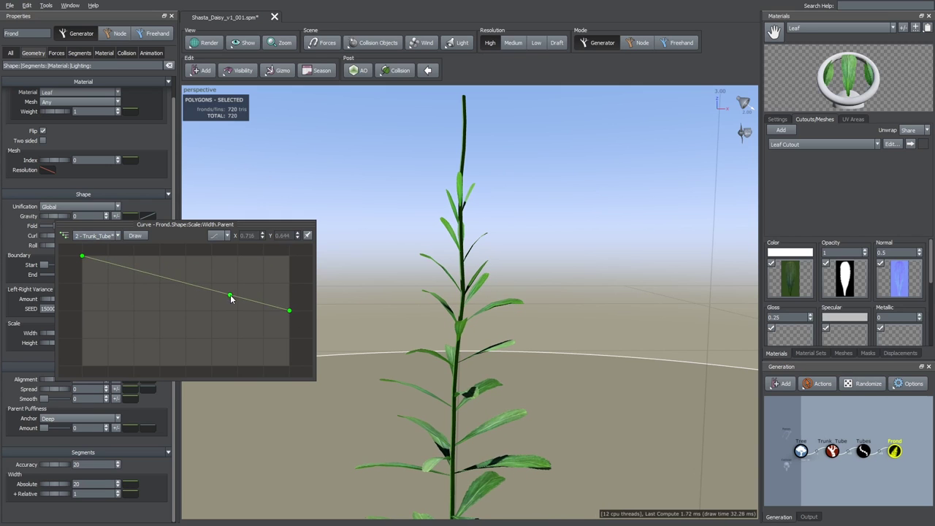
drag(230, 296, 236, 257)
drag(289, 312, 290, 314)
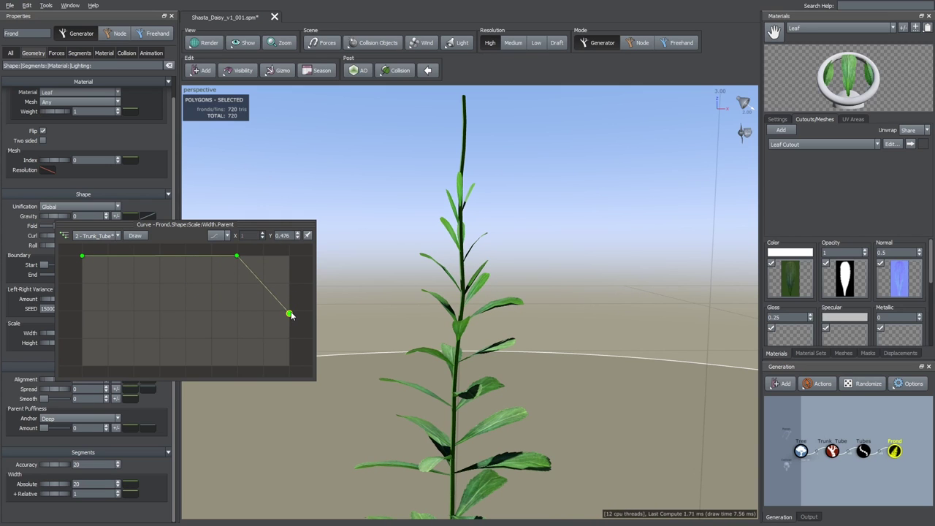
- Shape the frond width's profile curve with a peak of about 1.335 near X 0.31 and a start of about 0.449
drag(409, 252, 434, 265)
scroll(434, 265, up, 5)
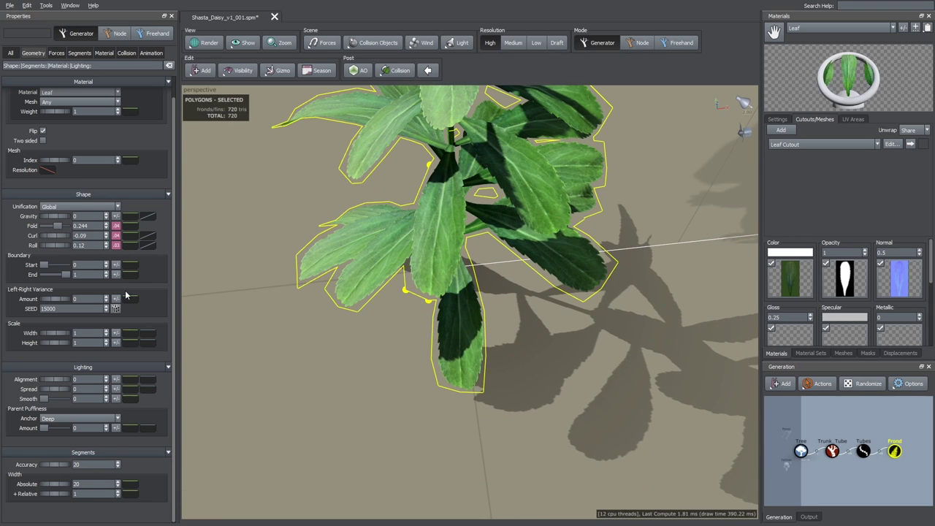
click(148, 333)
drag(279, 334, 192, 275)
drag(163, 368, 161, 298)
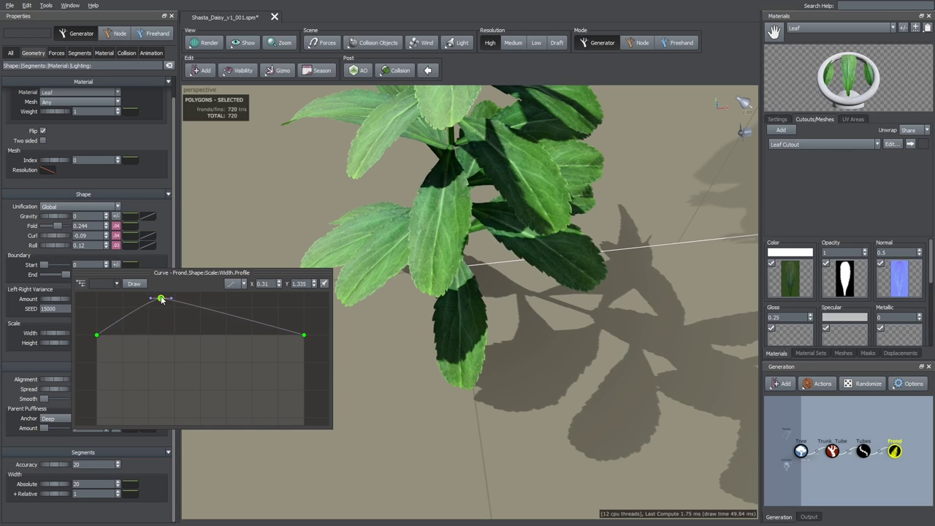
drag(95, 343, 97, 396)
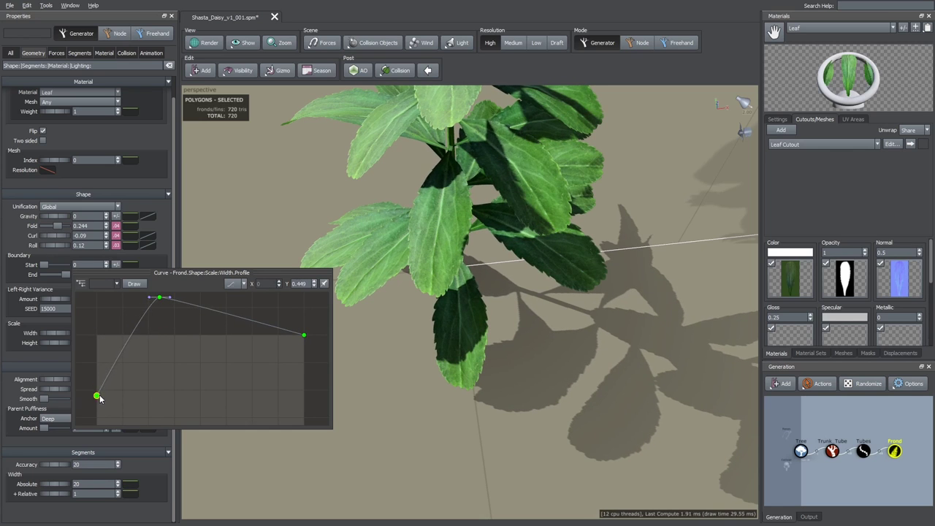
- Refine the frond width's profile curve by raising its start slightly, broadening the peak and lowering its end
middle_drag(356, 212, 350, 298)
scroll(343, 292, up, 5)
click(147, 334)
drag(182, 457, 182, 442)
click(244, 358)
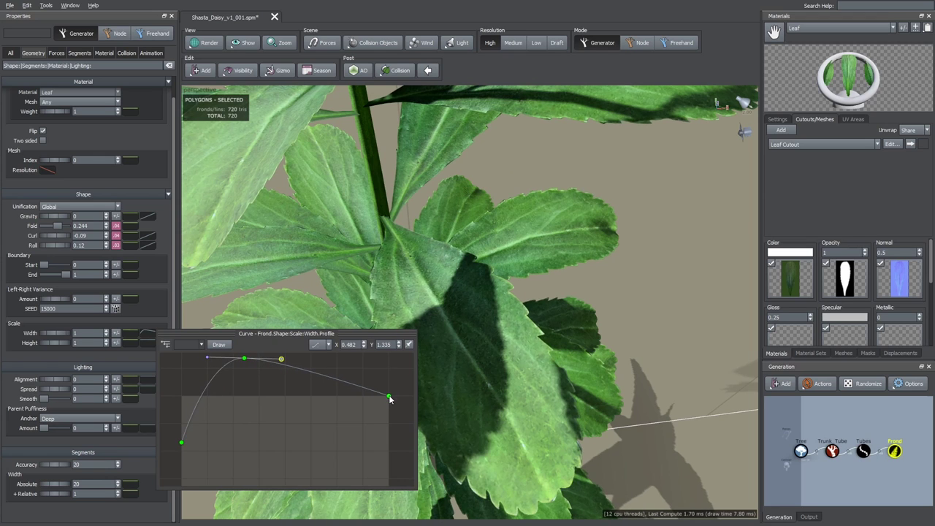
drag(389, 398, 388, 443)
- Give the frond width a variance of 0.038
drag(661, 335, 653, 296)
click(117, 334)
drag(184, 346, 196, 347)
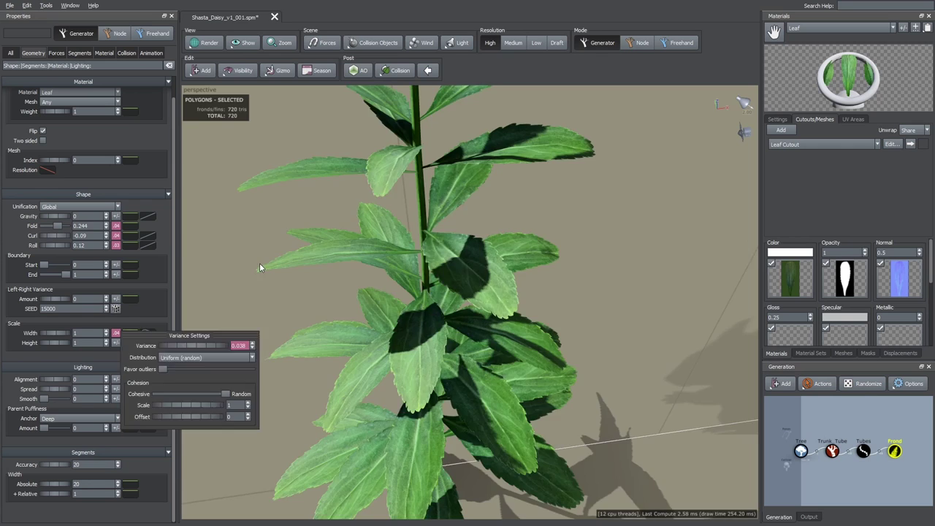
scroll(325, 298, down, 8)
mouse_move(341, 329)
mouse_down()
mouse_move(347, 307)
mouse_move(326, 295)
mouse_move(352, 332)
mouse_up()
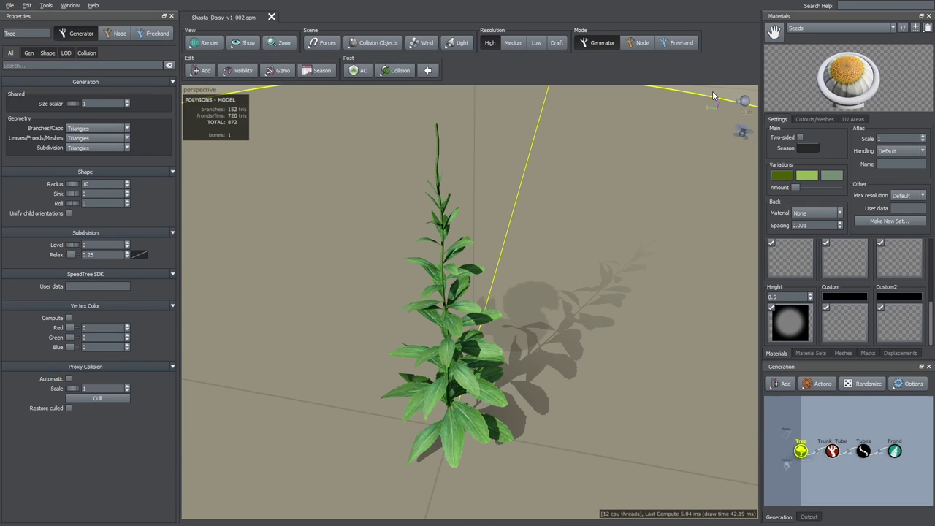
- Add an Extension branch generator to the Trunk_Tube generator
click(714, 96)
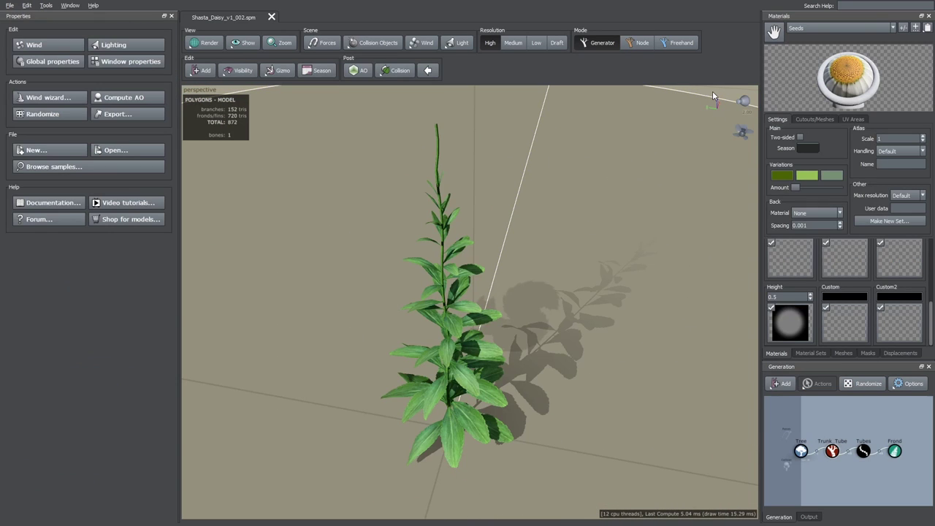
click(831, 451)
right_click(831, 451)
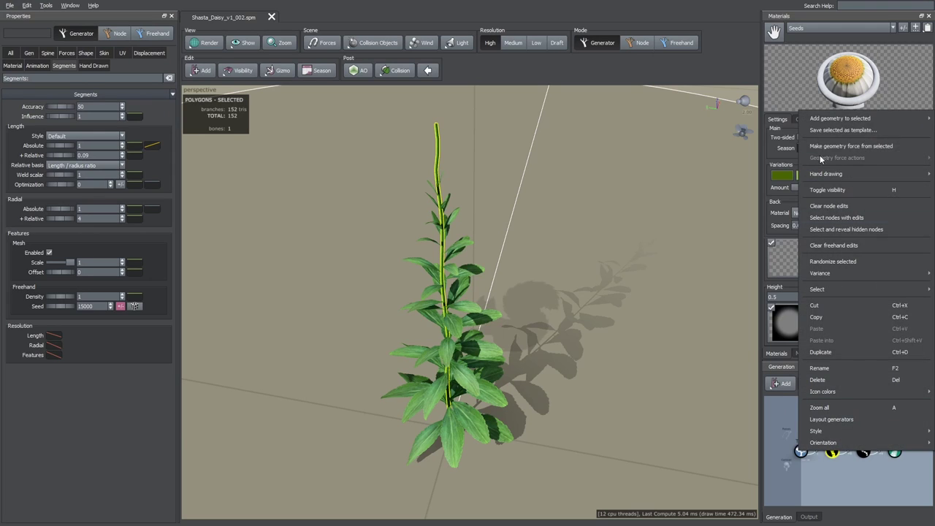
mouse_move(822, 122)
mouse_move(760, 239)
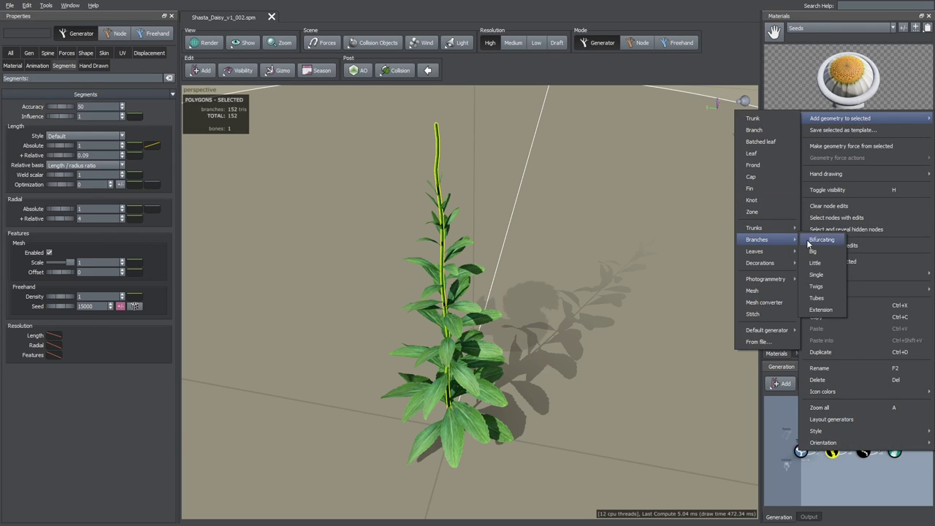
click(819, 302)
- Set the Extension's spine length to 0.015 as % of parent
drag(516, 254, 474, 292)
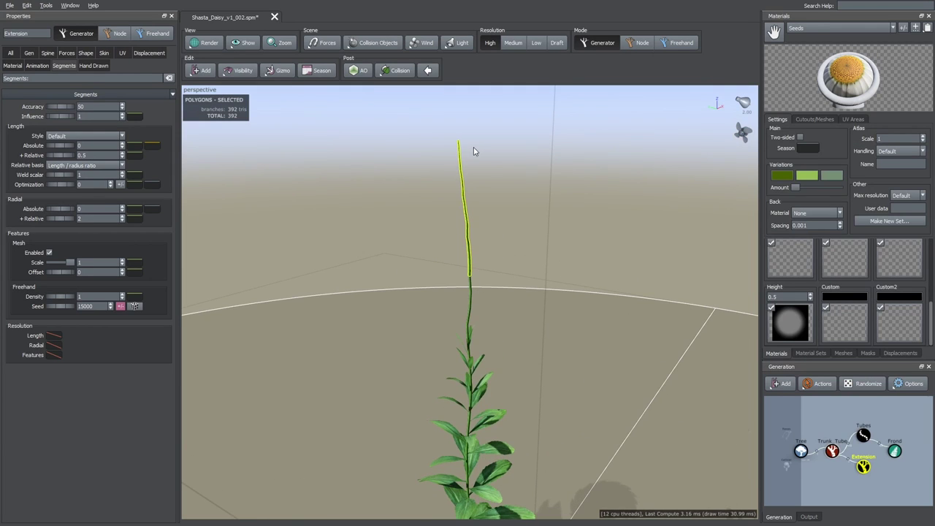
click(56, 53)
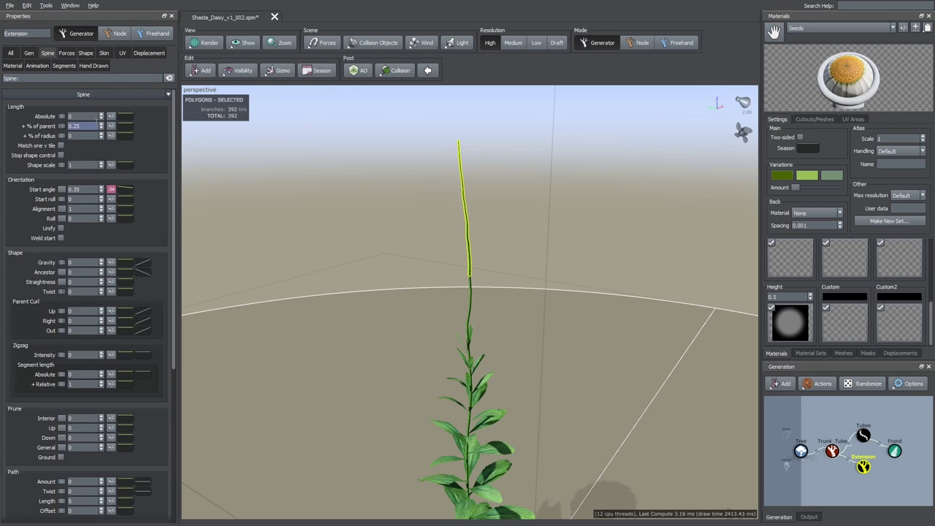
key(Return)
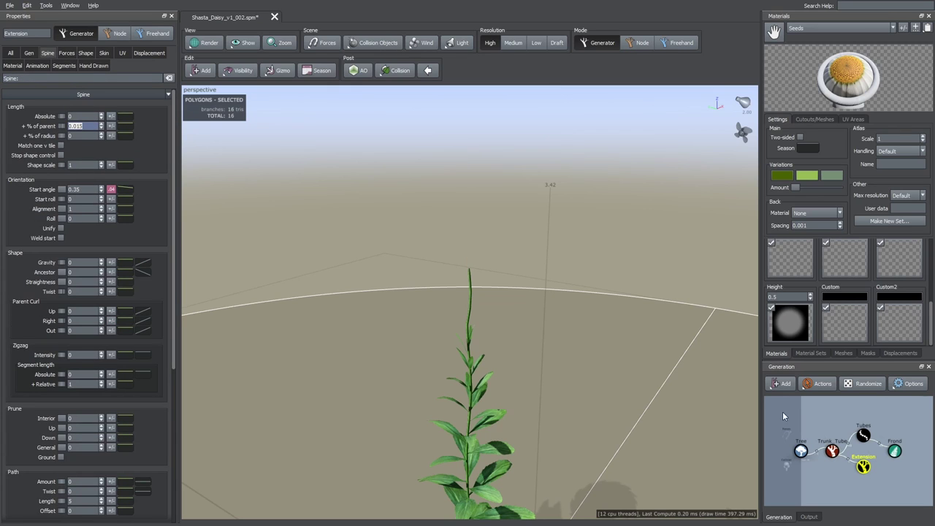
- Raise the end point of the Extension's absolute skin radius profile curve to a value of 4
click(281, 44)
scroll(471, 322, up, 5)
drag(472, 323, 444, 308)
click(103, 53)
click(130, 136)
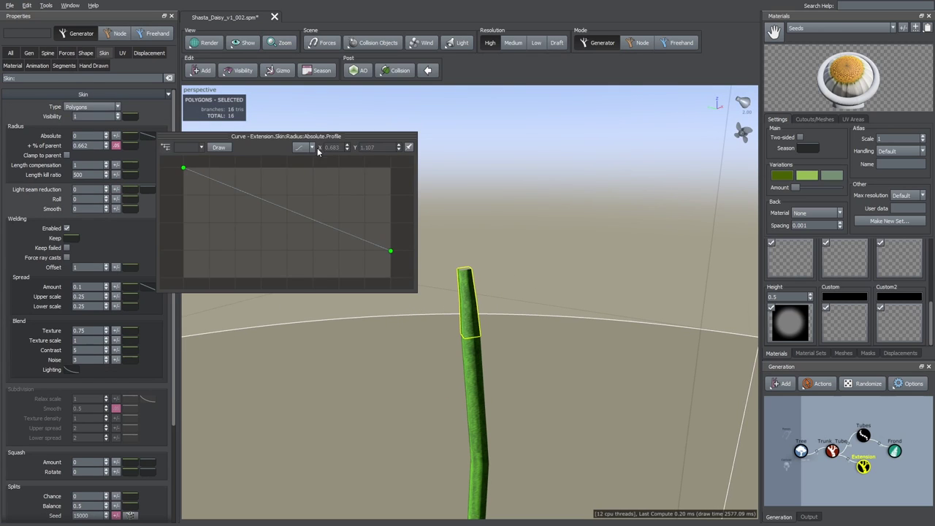
drag(224, 136, 122, 238)
drag(287, 352, 288, 150)
scroll(235, 311, down, 3)
middle_drag(235, 311, 233, 365)
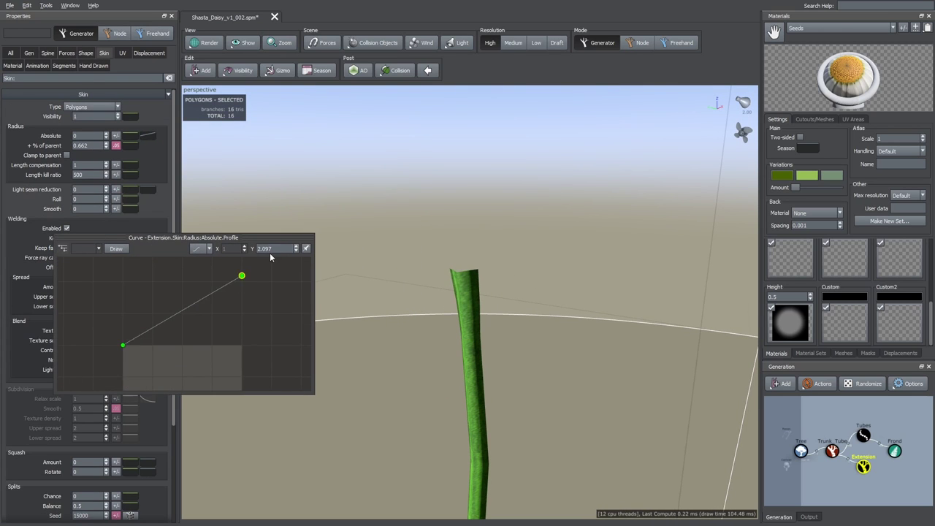
double_click(270, 250)
text(4)
key(Return)
- Add a middle point to the Extension's radius profile curve at about X 0.503, Y 3.932 to round the flare
drag(186, 311, 187, 275)
drag(220, 266, 185, 269)
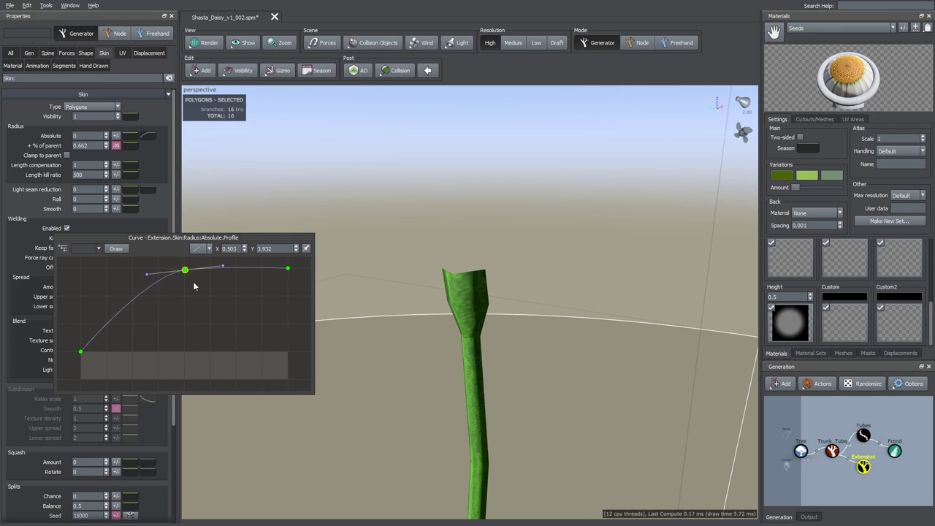
drag(400, 343, 523, 369)
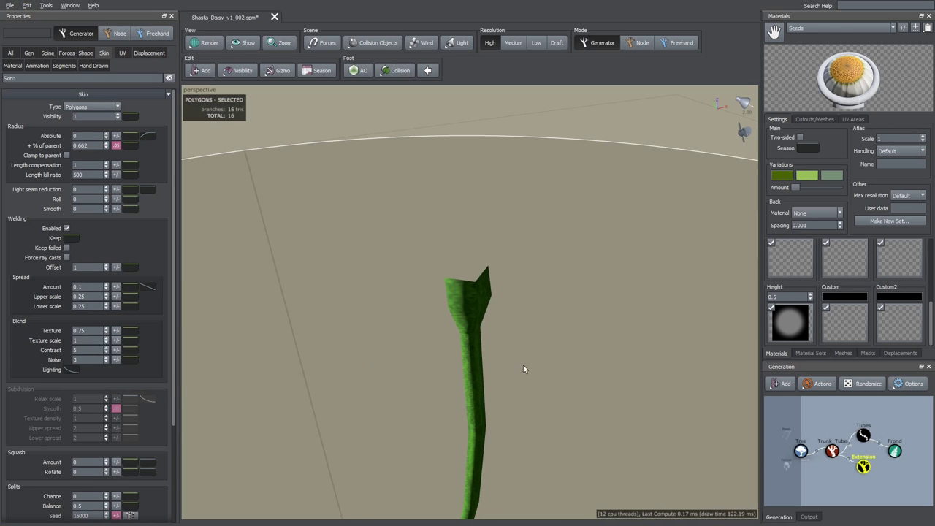
- Add a Cap generator to the Extension
right_click(864, 468)
mouse_move(809, 135)
click(767, 192)
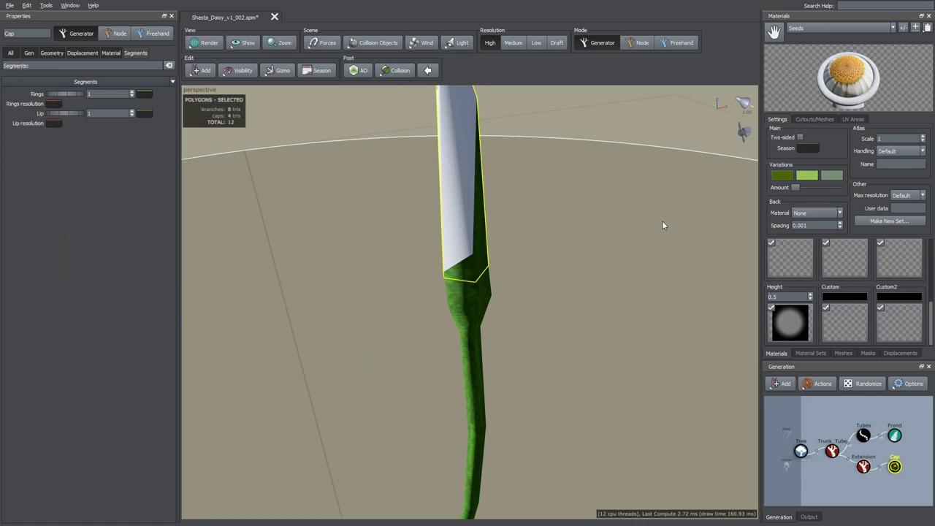
drag(662, 225, 561, 211)
- Set the cap's slope, scale and displacement amount to 0
click(28, 53)
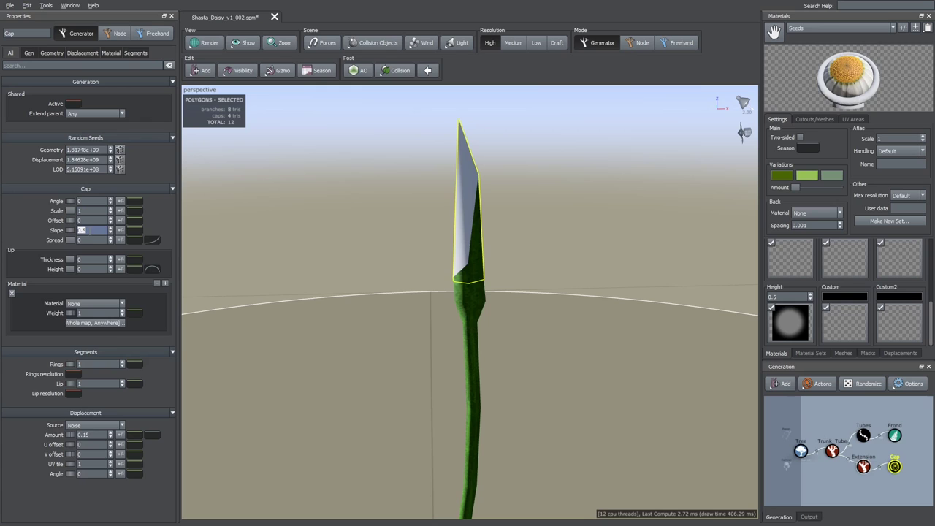
text(0)
key(Return)
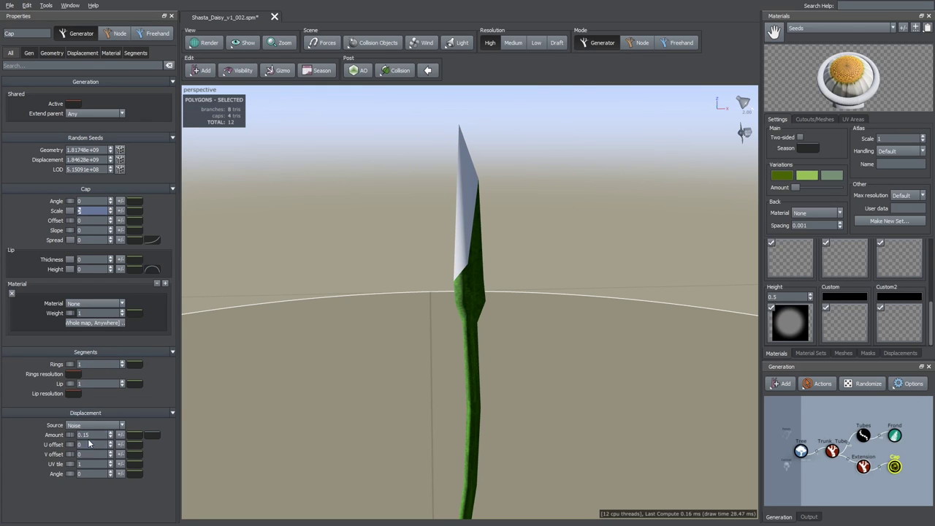
double_click(87, 436)
text(0)
click(88, 463)
- Assign the Seeds material to the cap on the stem tip
drag(424, 281, 429, 345)
scroll(432, 294, up, 3)
scroll(480, 272, up, 3)
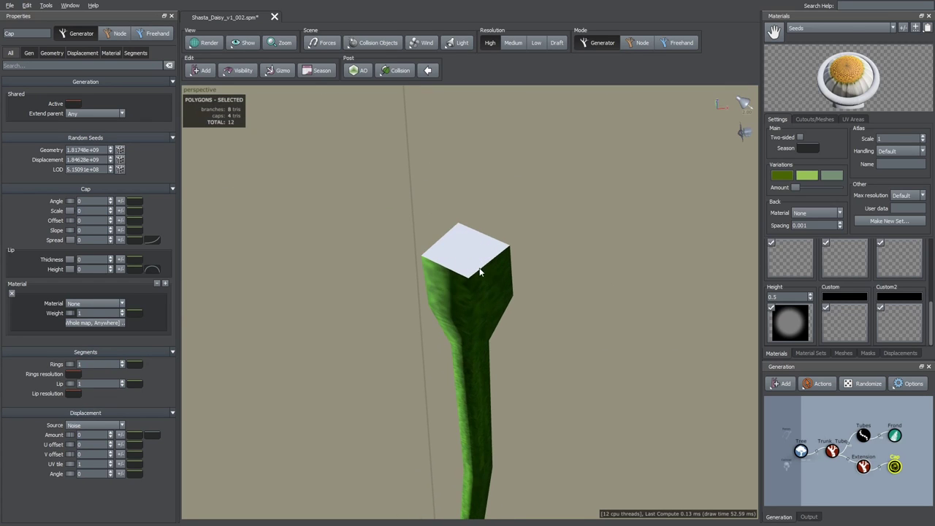
scroll(480, 272, up, 2)
scroll(820, 292, up, 3)
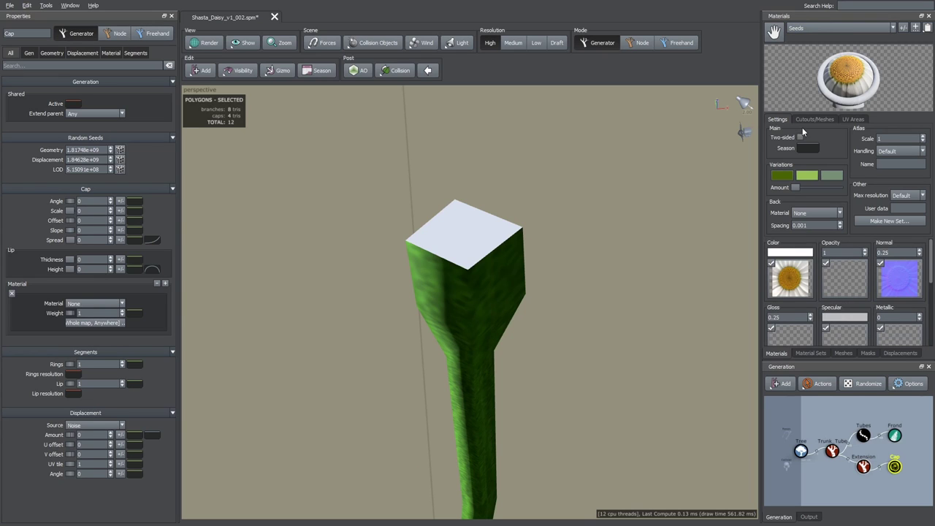
drag(460, 229, 461, 229)
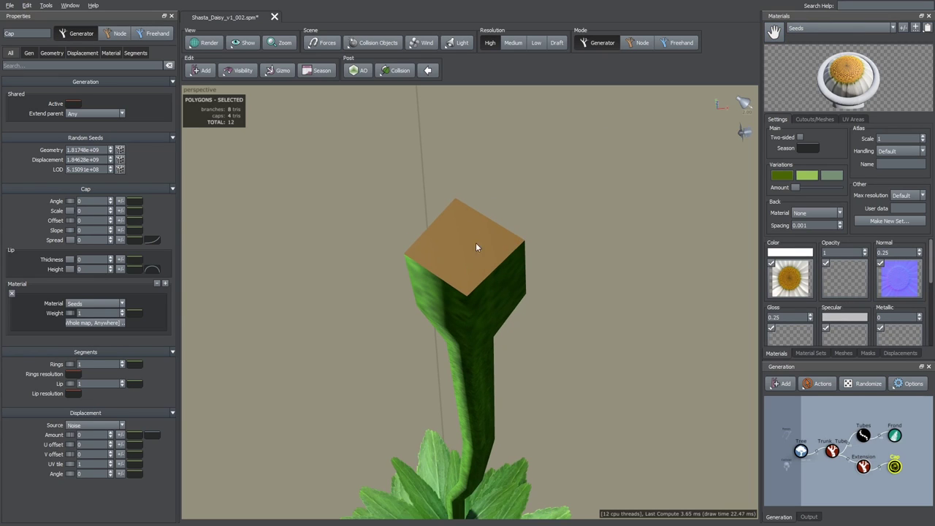
- Set the cap's scale to about 0.198 so the seed texture's center fills its surface
click(44, 58)
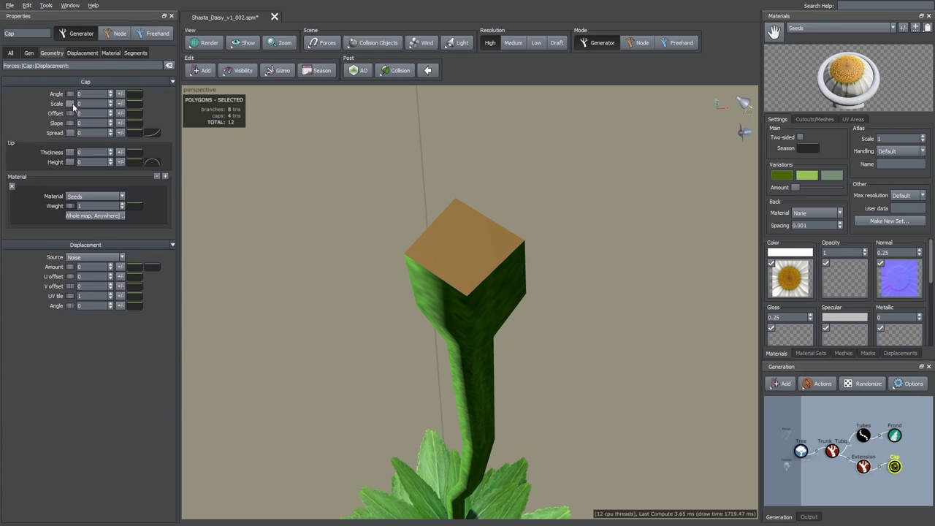
text(1)
key(Return)
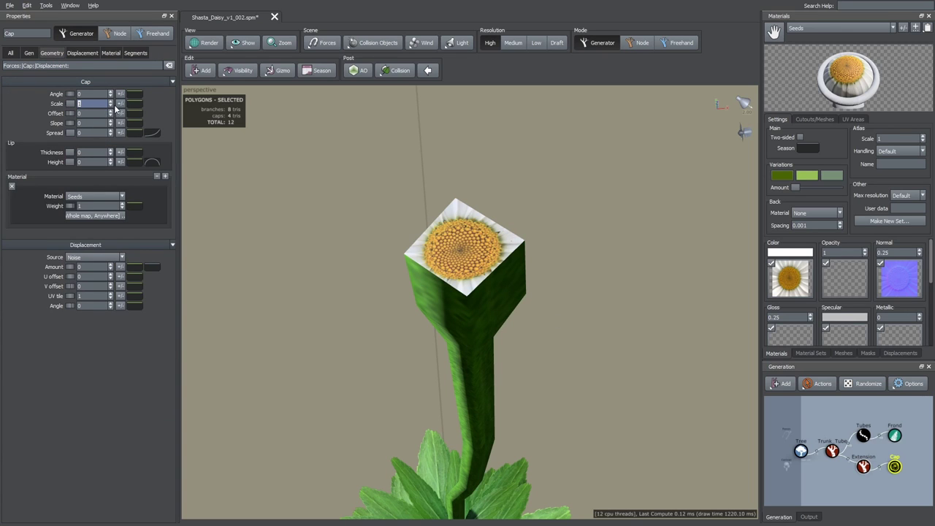
drag(111, 106, 111, 113)
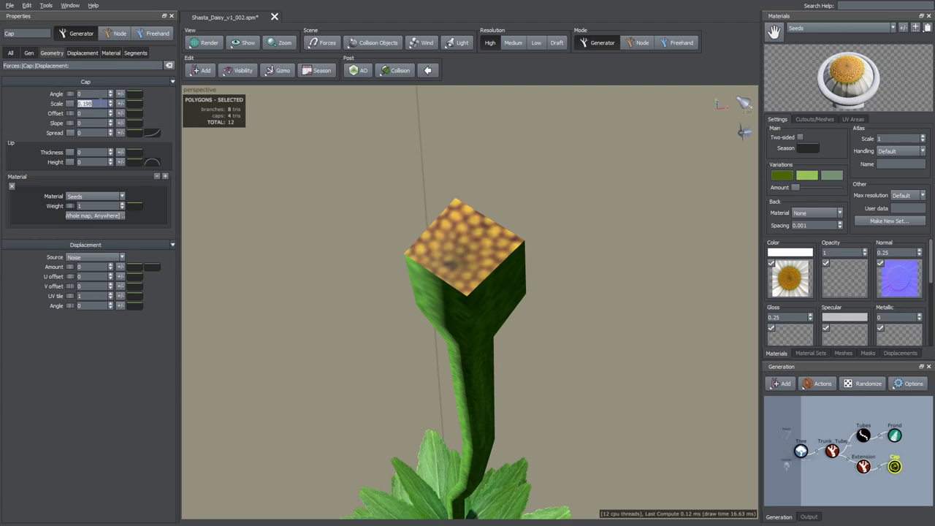
- Set the cap's scale to 0.545 and its angle to 0.2
text(45)
key(Return)
drag(361, 209, 380, 226)
drag(70, 93, 77, 100)
drag(475, 288, 500, 270)
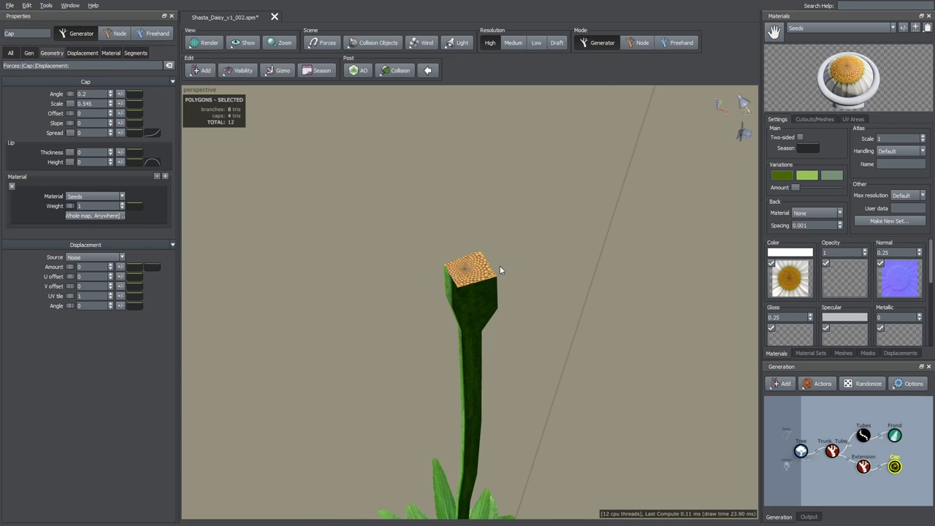
- Show the plant in Scribed rendering and set the trunk tube's absolute radial segments to 6
click(832, 452)
click(196, 43)
drag(449, 327, 494, 341)
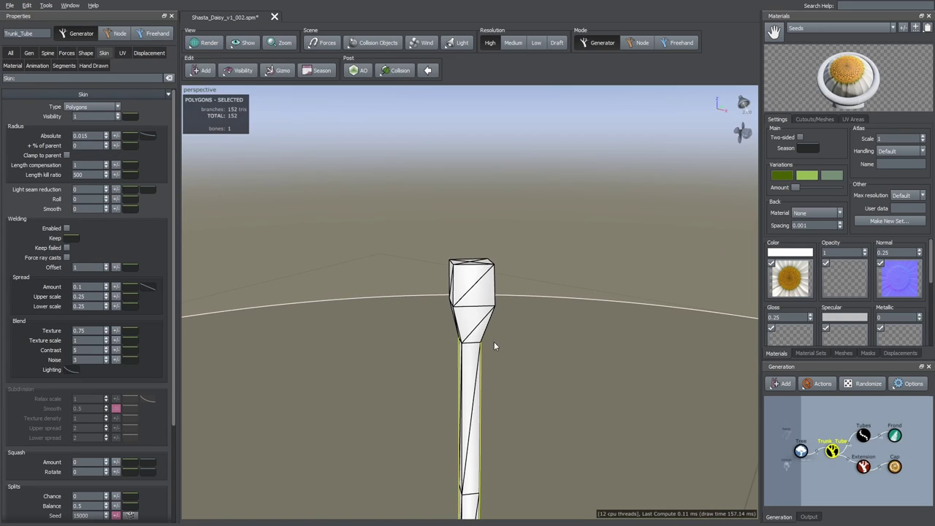
click(64, 66)
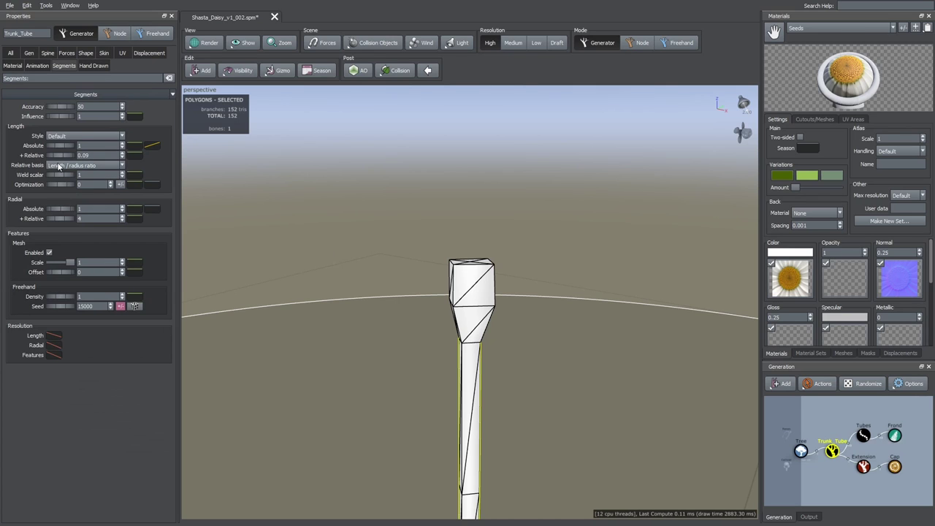
drag(51, 210, 108, 220)
- Lower the start point of the trunk tube's absolute radial segments profile curve nearly to zero, reducing segments at the stem base
drag(358, 274, 504, 321)
scroll(497, 292, down, 4)
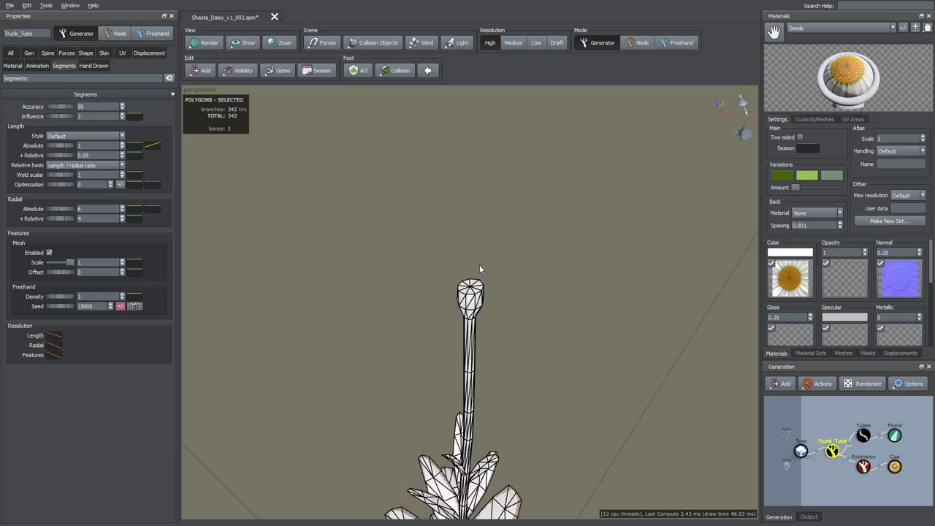
middle_drag(479, 266, 472, 345)
drag(474, 343, 516, 229)
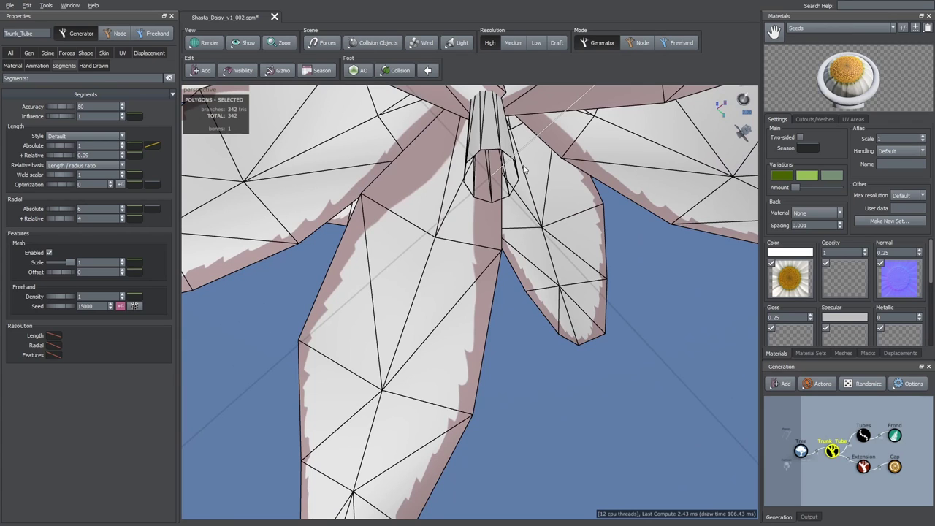
drag(523, 169, 454, 353)
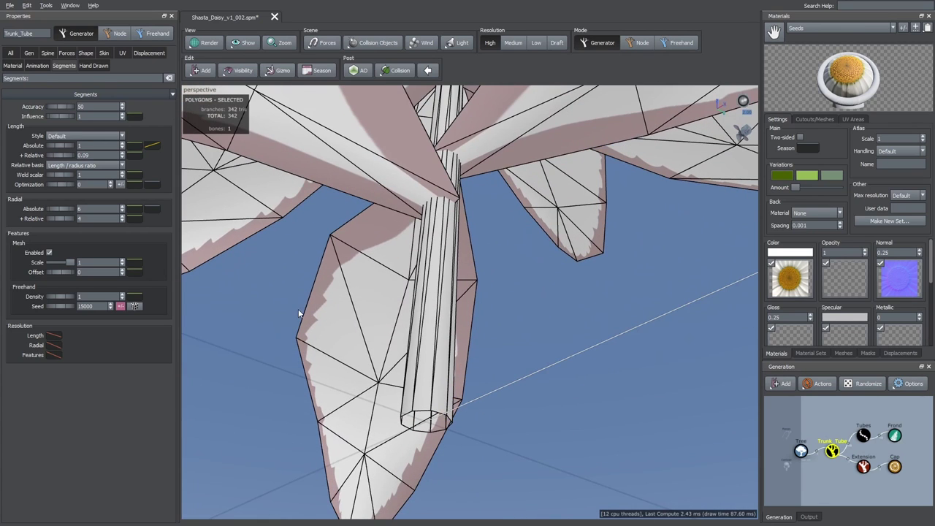
click(153, 210)
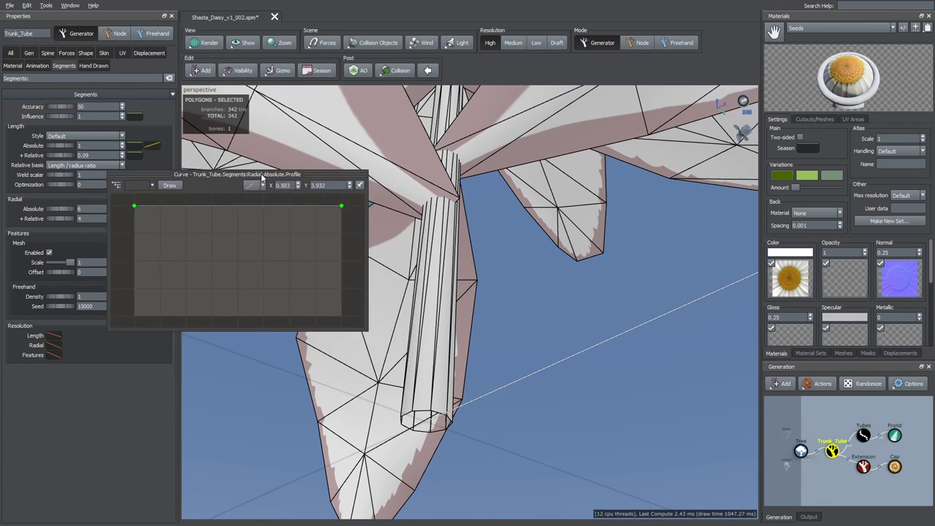
drag(78, 175, 81, 278)
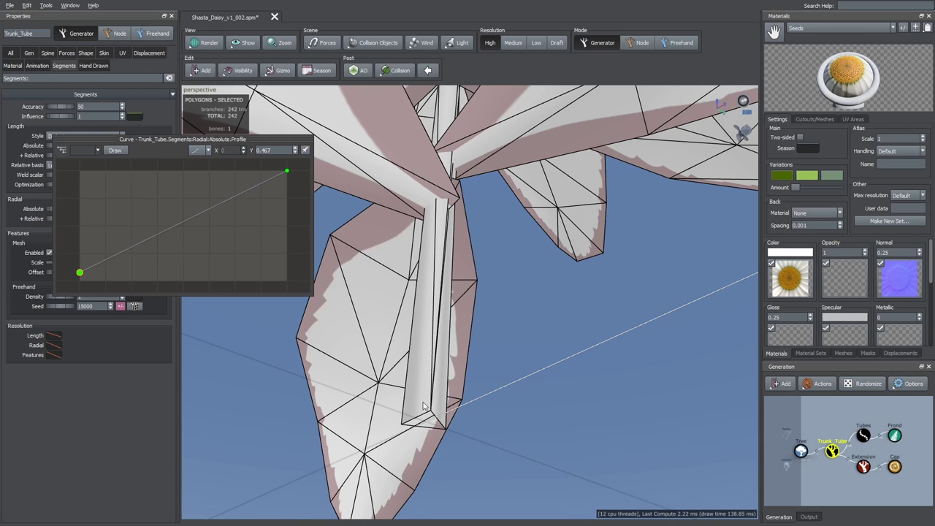
- Examine the Seeds material's height map alongside the cap on the stem tip
drag(424, 402, 603, 358)
scroll(573, 345, down, 8)
middle_drag(523, 260, 481, 342)
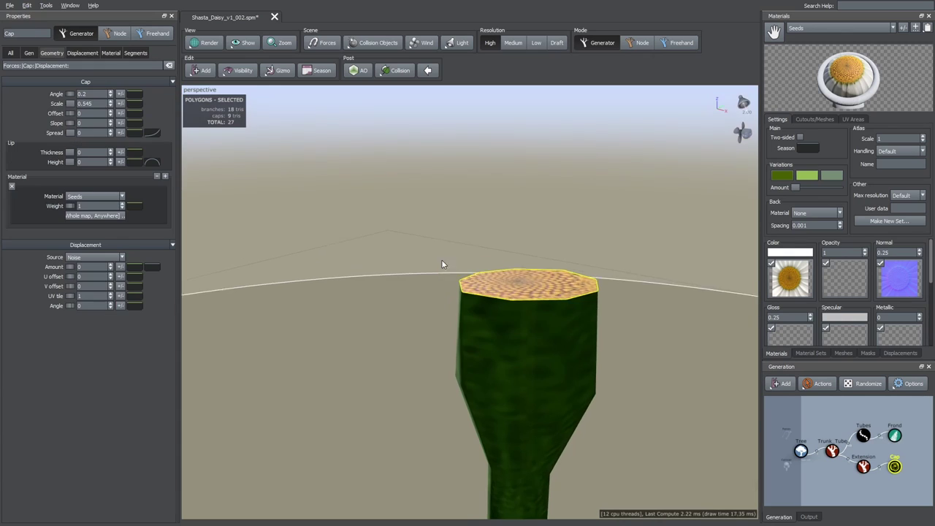
drag(442, 259, 487, 249)
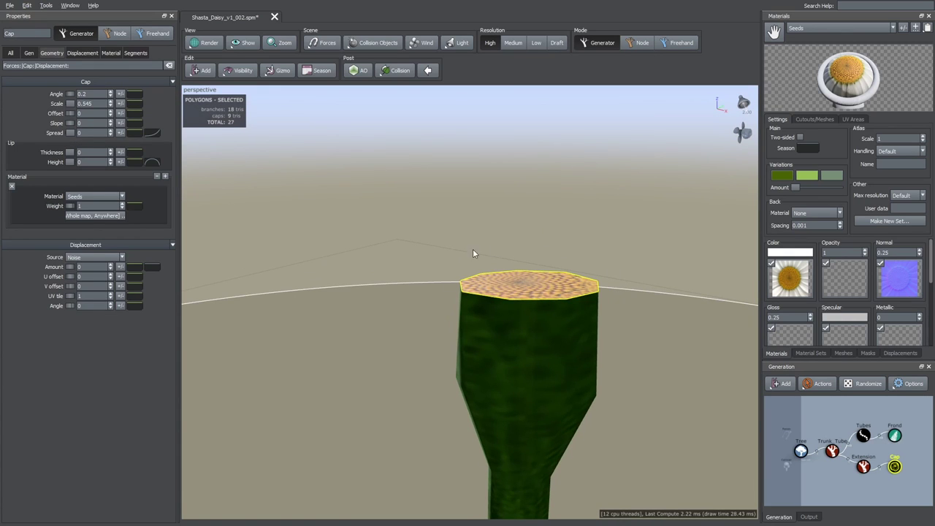
scroll(801, 295, down, 3)
double_click(802, 297)
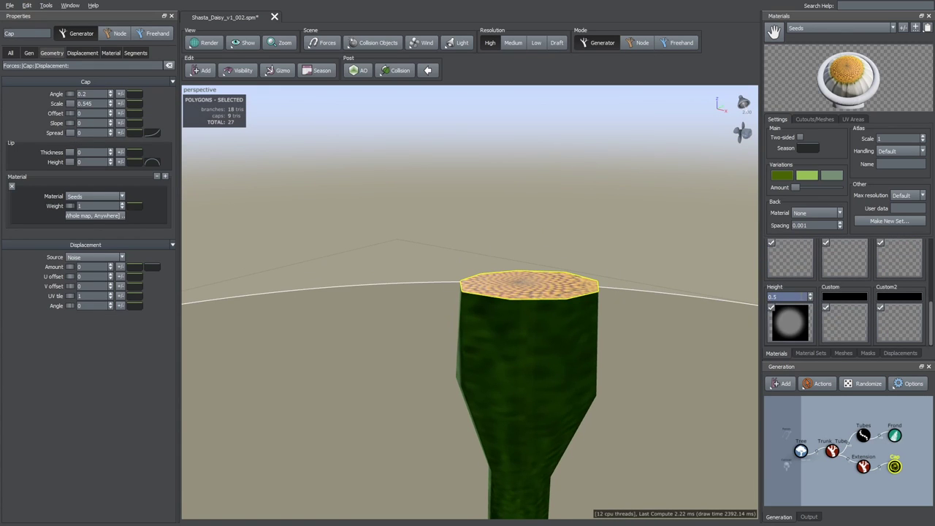
double_click(797, 318)
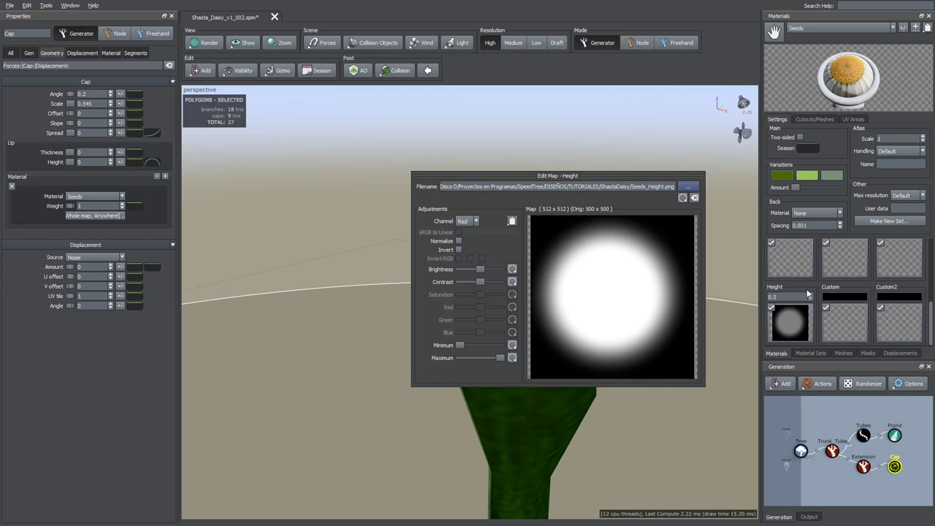
drag(577, 176, 592, 130)
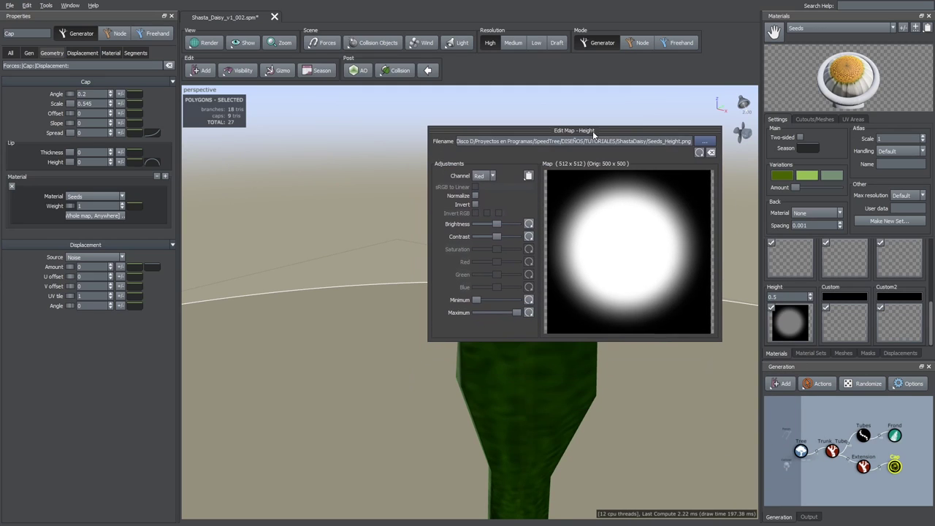
click(327, 190)
- Set the cap's displacement source to Material and its amount to 0.005
click(74, 258)
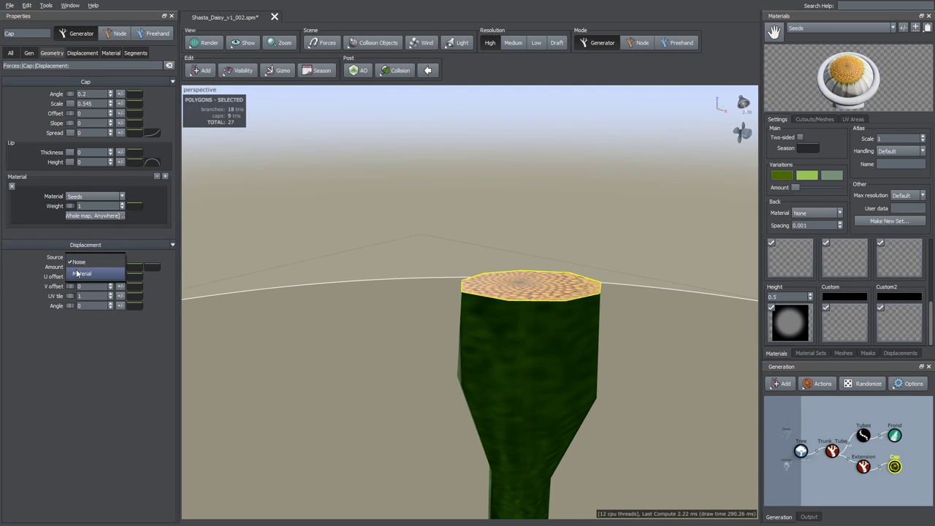
click(77, 274)
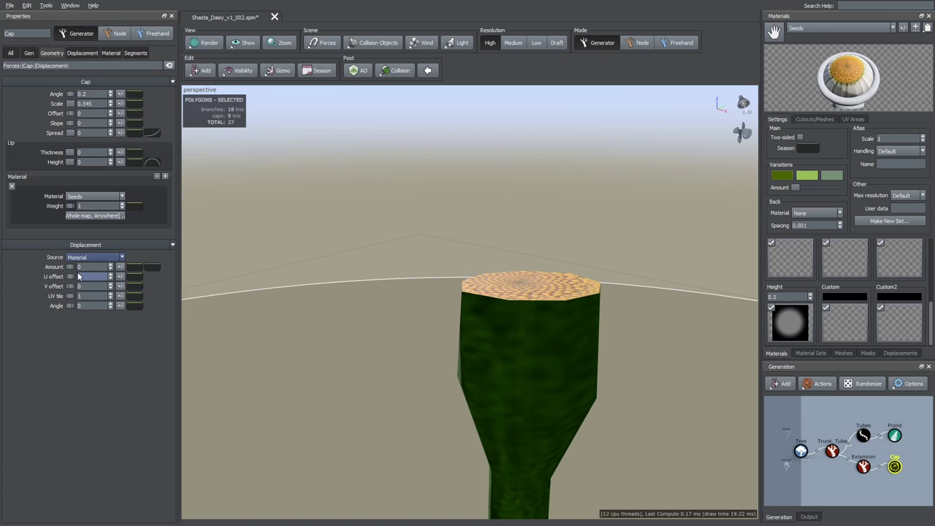
drag(71, 268, 69, 266)
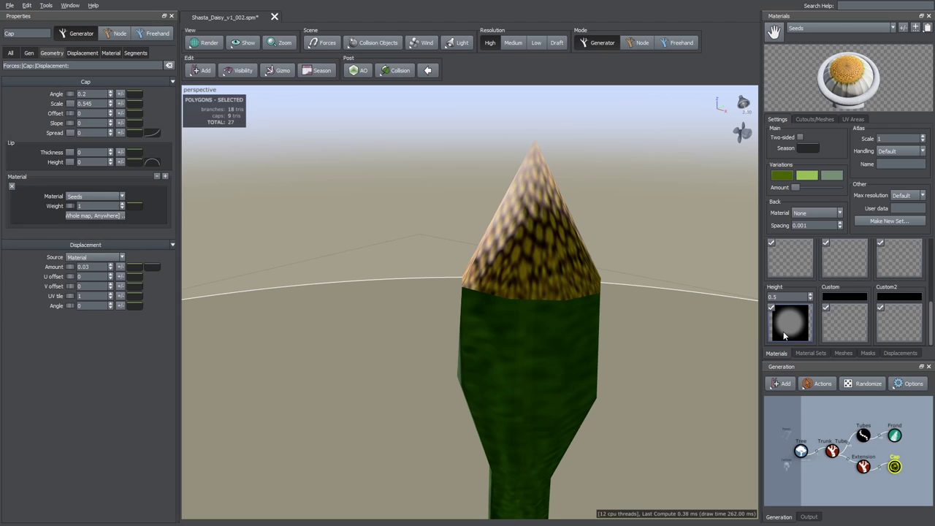
click(84, 267)
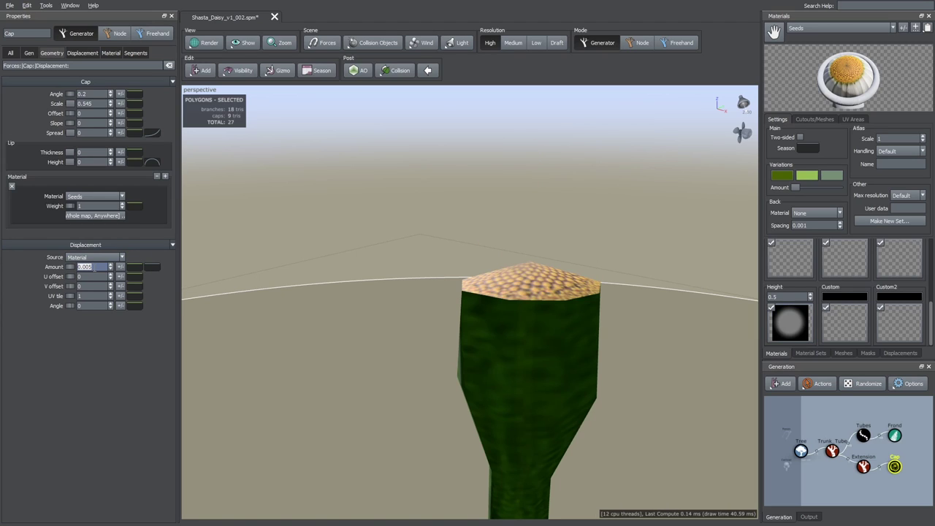
- Show the Scribed wireframe and set the cap's segment rings to 3
click(206, 47)
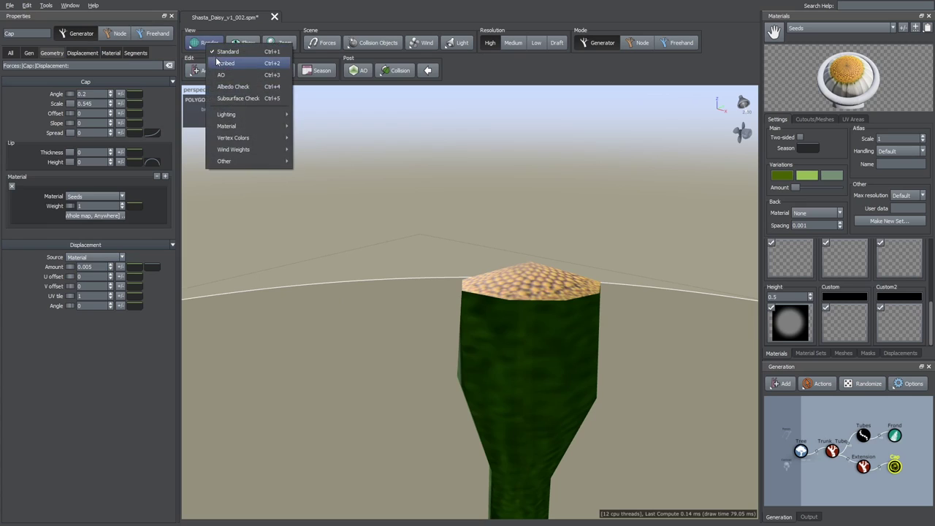
click(218, 63)
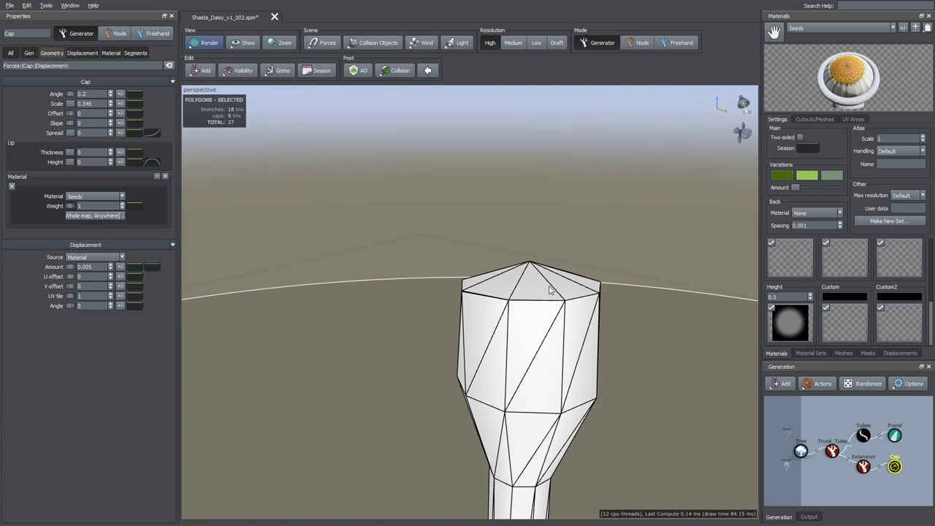
click(134, 53)
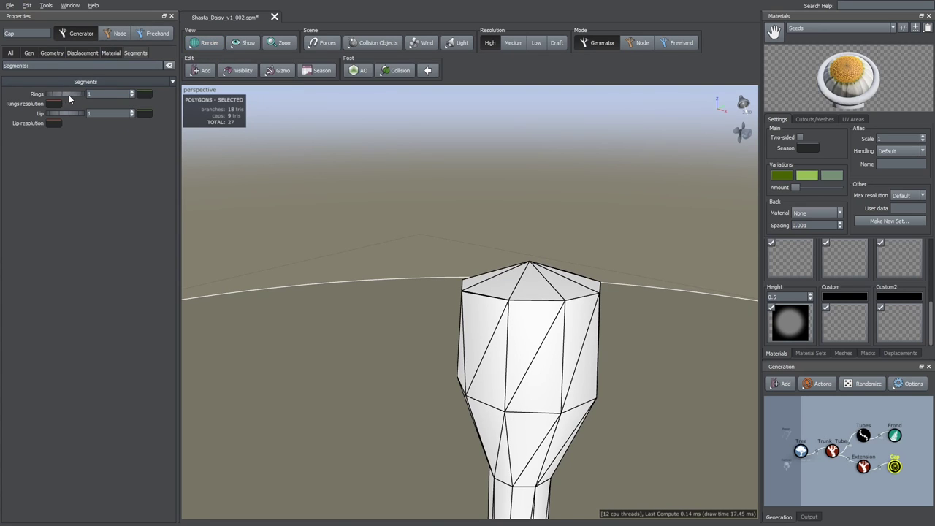
drag(68, 94, 84, 97)
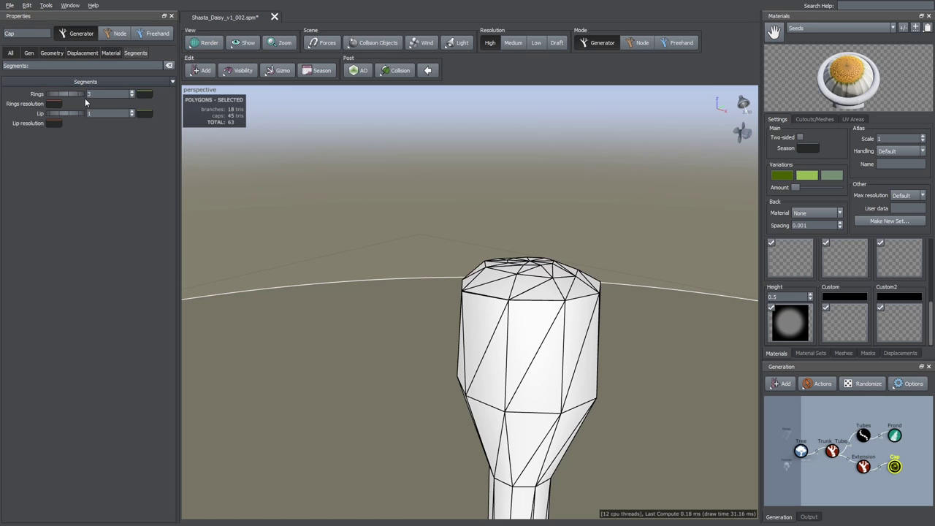
- Return the viewport to Standard rendering and look over the displaced seed cap
click(30, 53)
mouse_move(382, 226)
mouse_down()
mouse_move(387, 267)
mouse_move(376, 228)
mouse_up()
click(198, 42)
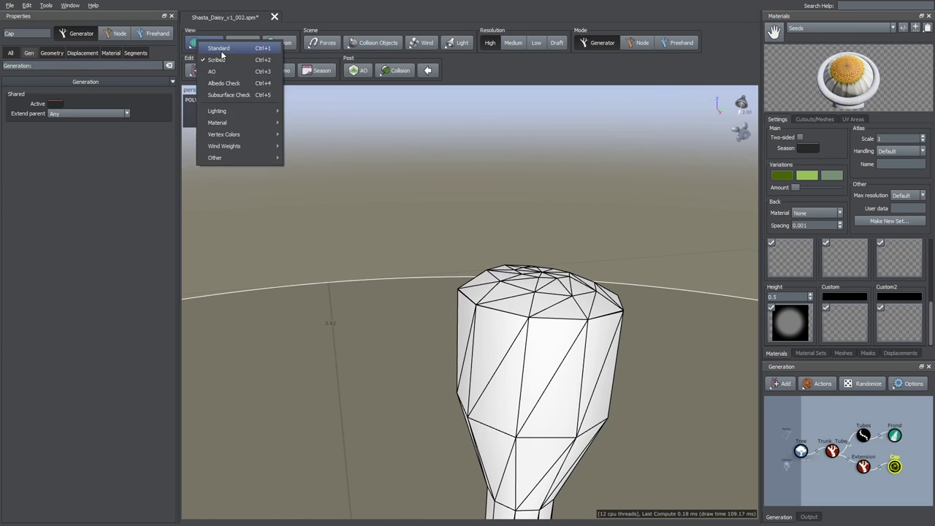
click(221, 49)
scroll(398, 291, down, 3)
drag(398, 291, 551, 281)
scroll(560, 306, down, 3)
scroll(551, 281, up, 5)
- Set the cap's displacement amount to 0.008
click(53, 53)
drag(71, 266, 71, 266)
text(0.008)
key(Return)
drag(333, 322, 365, 319)
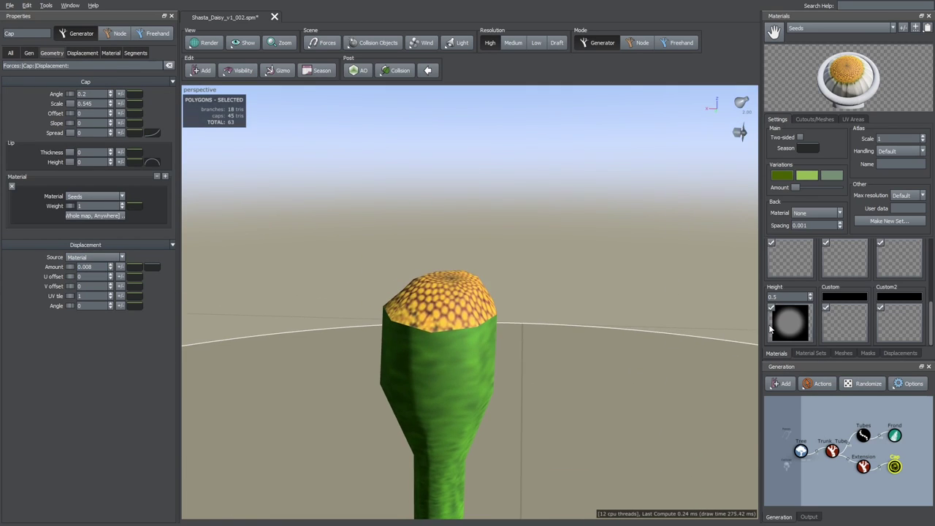
- Check the Seeds material's height map against the displaced cap's shape
click(788, 325)
drag(589, 378, 575, 393)
drag(568, 454, 567, 455)
drag(353, 257, 381, 318)
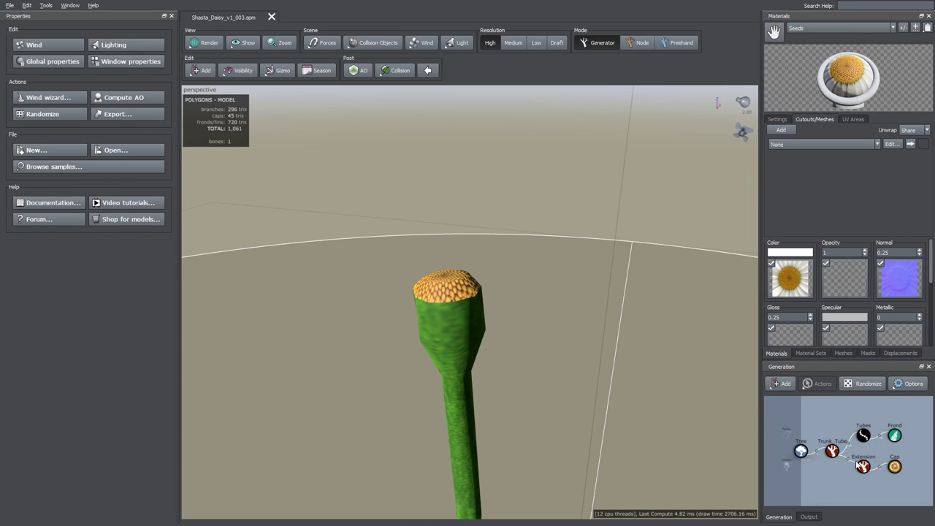
- Add a Tubes branch generator to the Extension for the petals
right_click(860, 466)
mouse_move(883, 138)
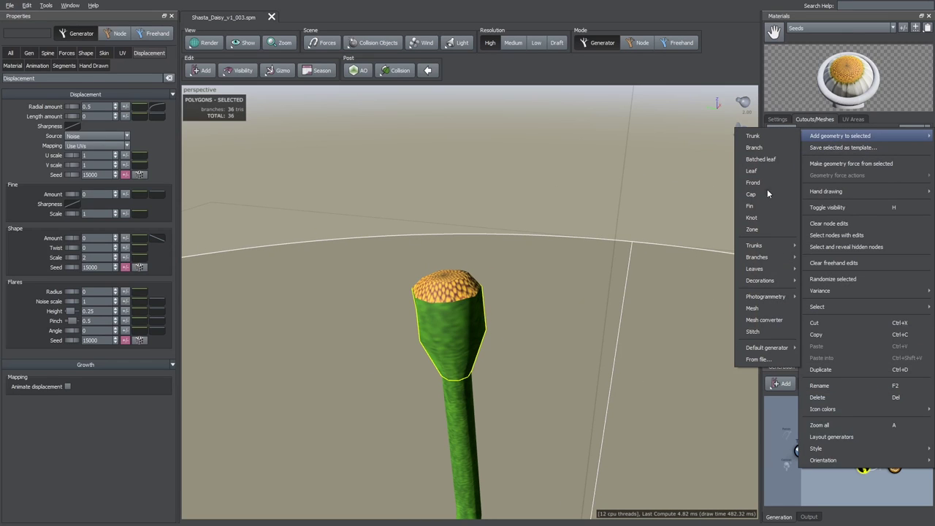
mouse_move(774, 257)
click(822, 315)
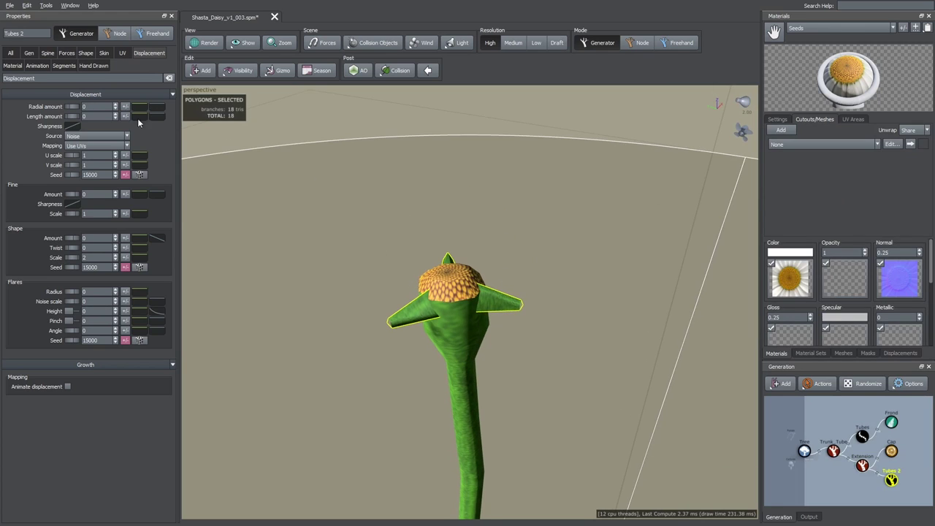
- Set the petal tubes' absolute spine length to 0.09 and their parent-relative length to 0
click(48, 53)
text(0)
key(Return)
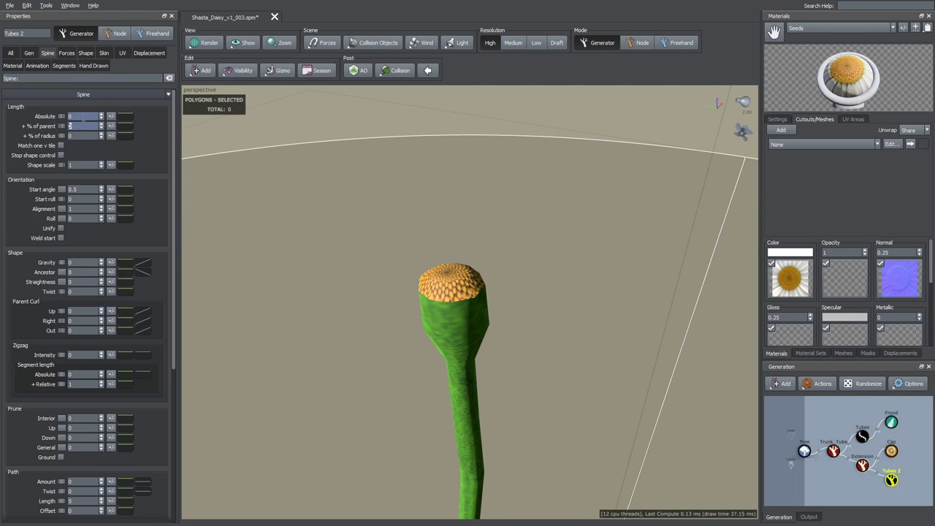
text(.09)
key(Tab)
mouse_move(415, 233)
mouse_down()
mouse_move(447, 213)
mouse_move(399, 224)
mouse_up()
- Change the petal tubes' skin type to Spine only
click(104, 54)
click(91, 106)
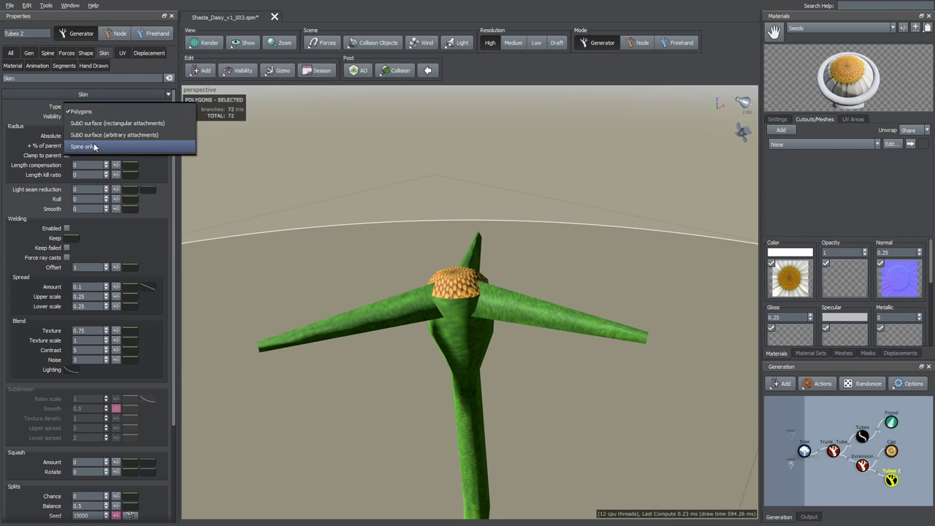
click(88, 146)
- Make Petals the current material and add a Frond generator to the petal tubes
click(840, 27)
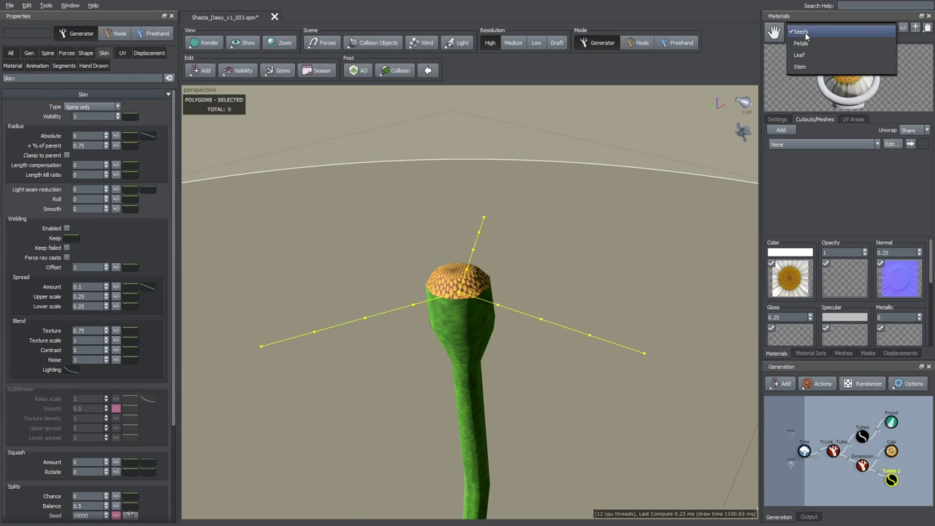
click(824, 63)
right_click(892, 441)
mouse_move(851, 149)
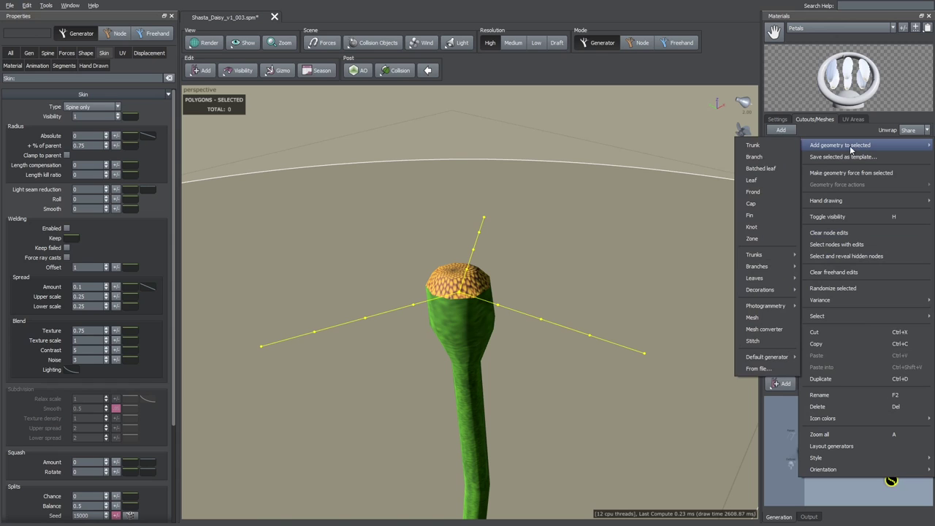
click(752, 192)
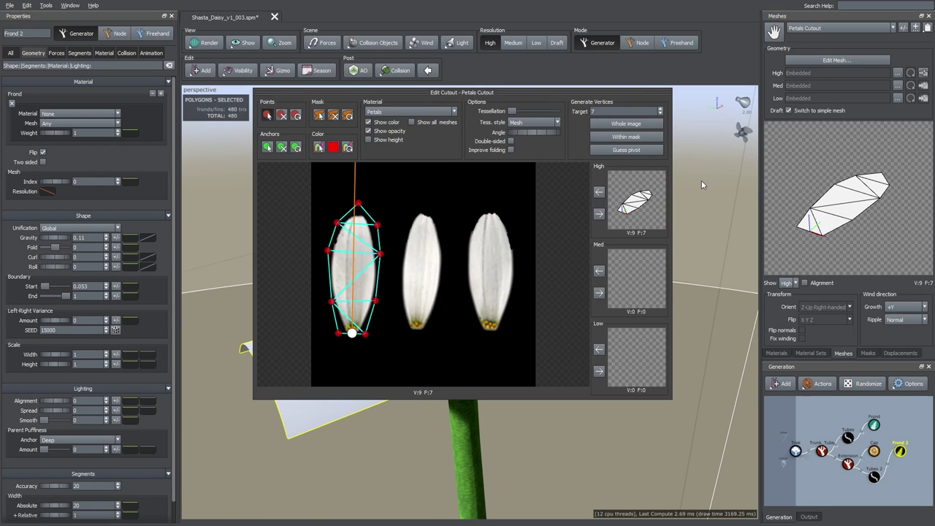
- Close the petal cutout editor and assign the Petals material to the new fronds
click(701, 185)
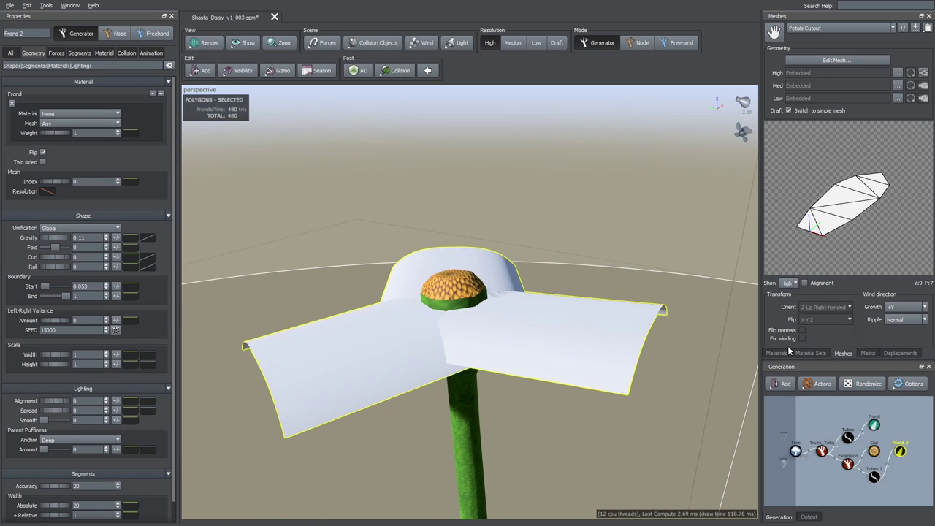
click(776, 353)
click(718, 221)
click(777, 353)
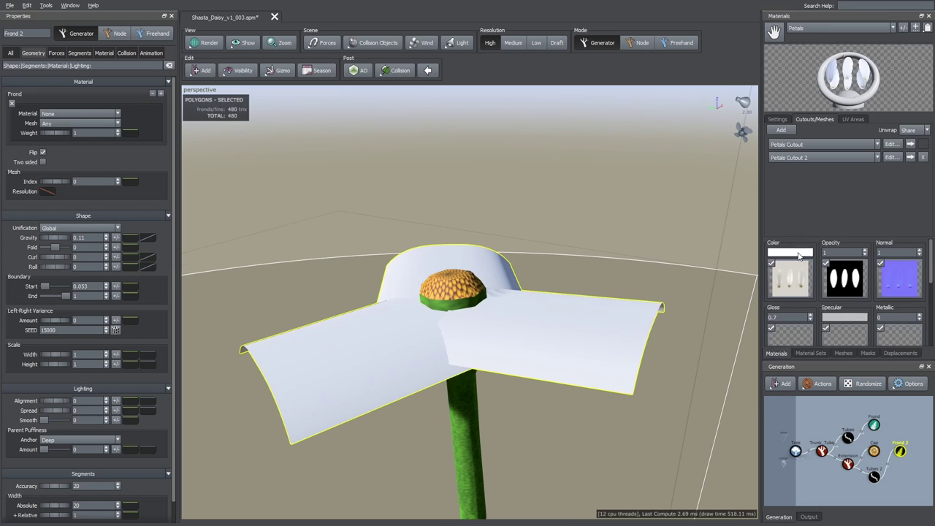
drag(672, 241, 786, 421)
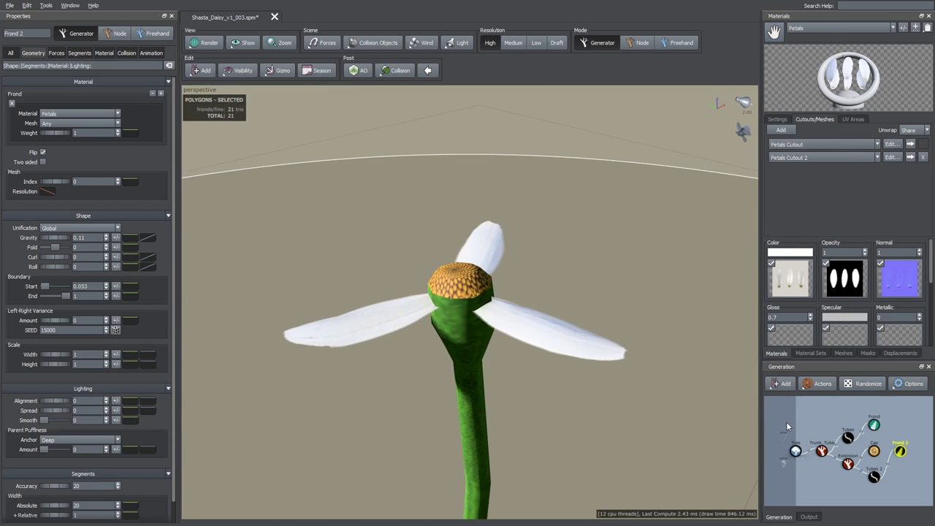
- Change the petal tubes' generation mode to Absolute steps, with 3 steps and 10 tubes per step
click(874, 477)
click(29, 53)
click(81, 106)
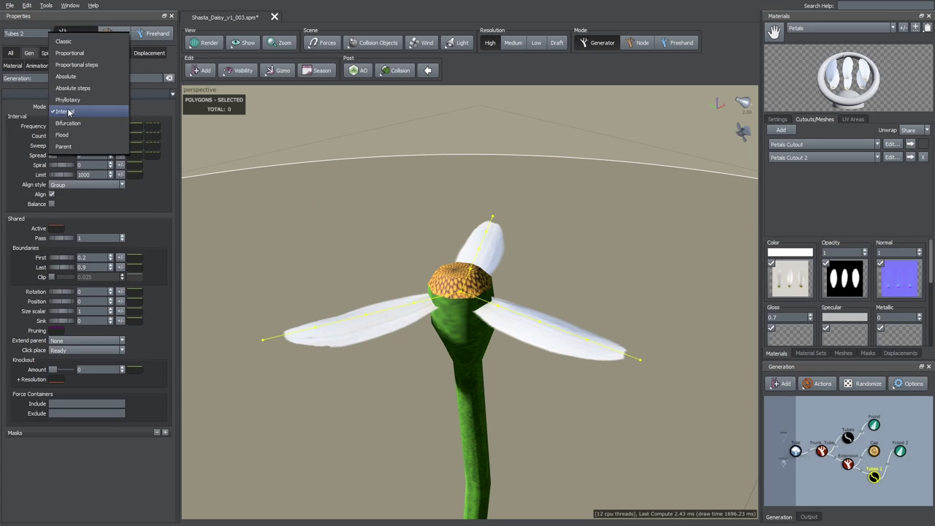
click(81, 110)
drag(60, 145, 136, 156)
scroll(326, 212, down, 2)
drag(326, 213, 317, 206)
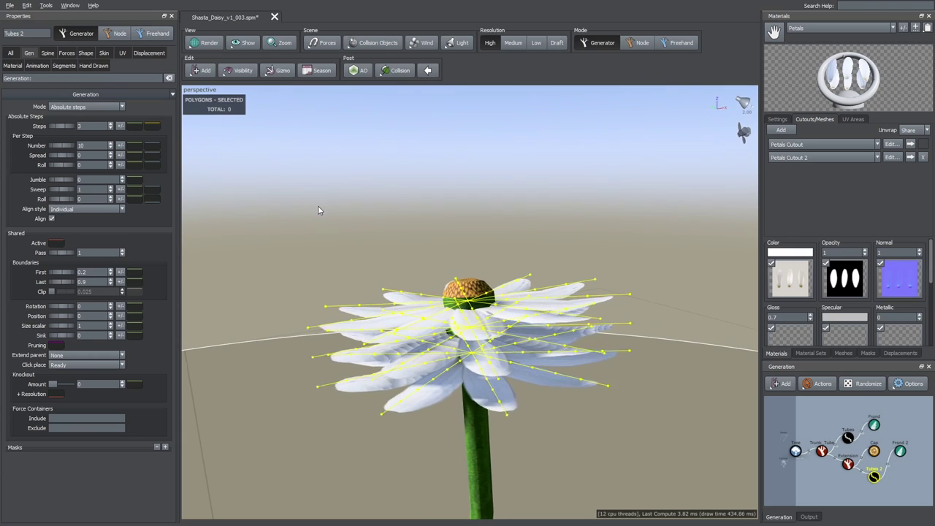
- Set the petal tubes' generation boundaries to first 0.81 and last 0.91, with a per-step roll of 0.04
scroll(318, 206, up, 3)
drag(62, 282, 88, 279)
drag(245, 271, 255, 329)
drag(59, 166, 64, 169)
scroll(354, 188, down, 1)
drag(355, 189, 199, 280)
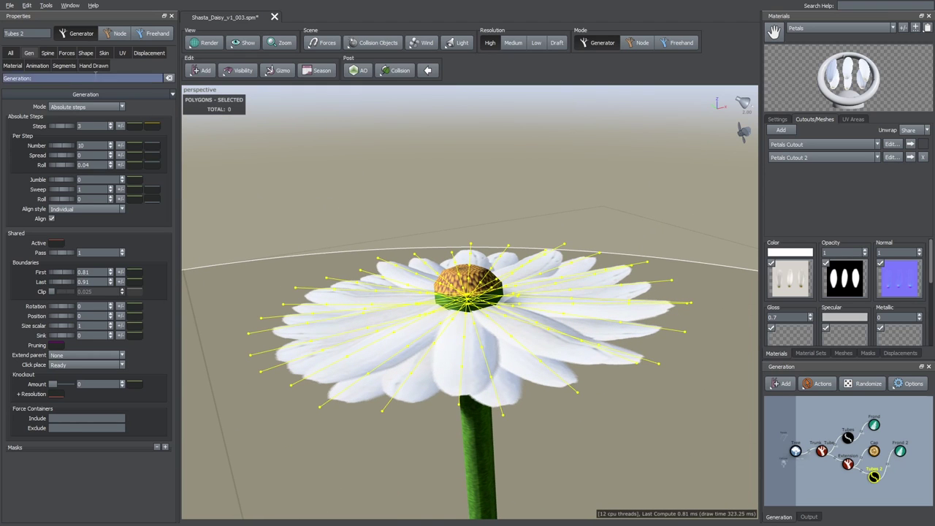
- Set the petal tubes' start angle to 0.444 and lower the middle and end points of its parent curve
click(47, 53)
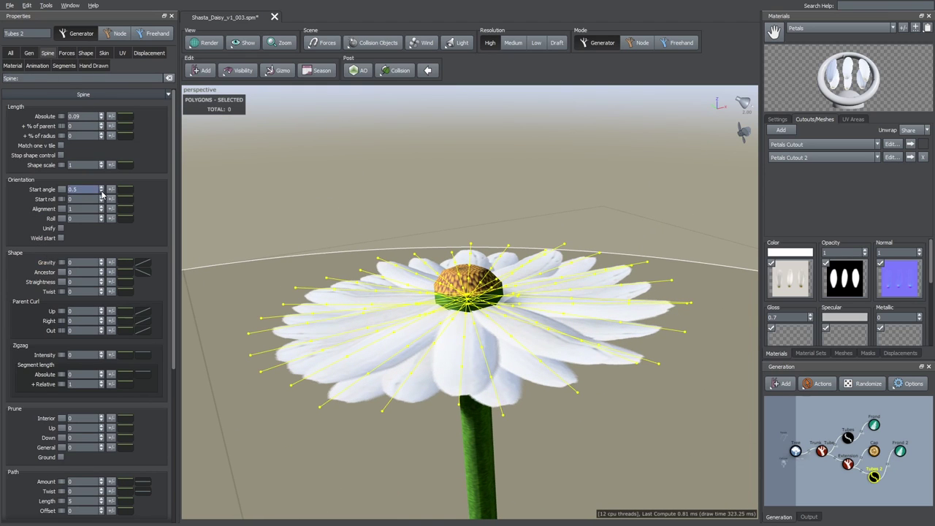
drag(61, 189, 61, 194)
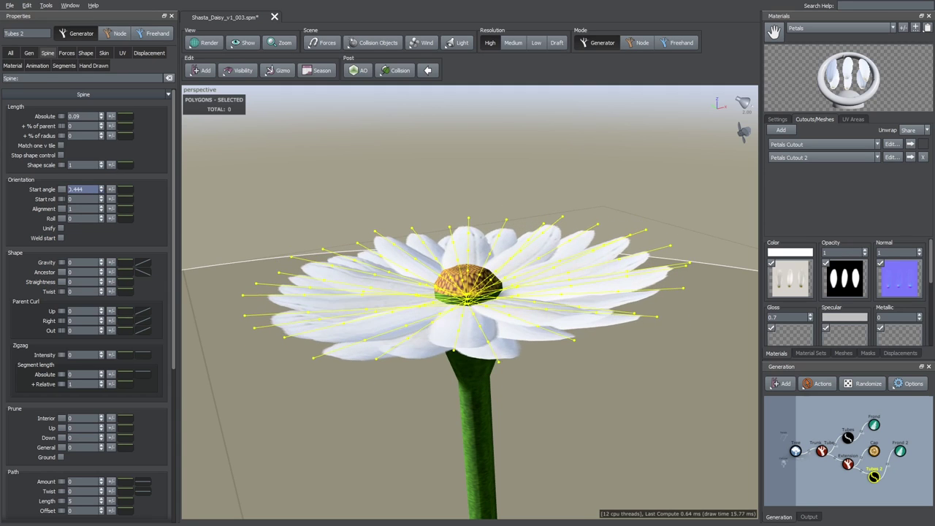
drag(321, 254, 315, 231)
click(127, 191)
drag(216, 210, 217, 222)
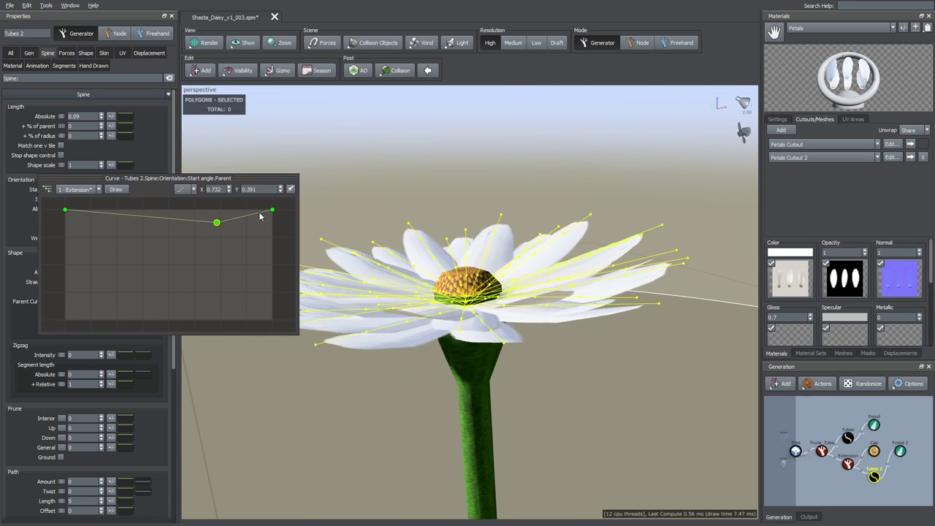
drag(272, 212, 273, 238)
scroll(416, 218, down, 3)
drag(418, 218, 355, 225)
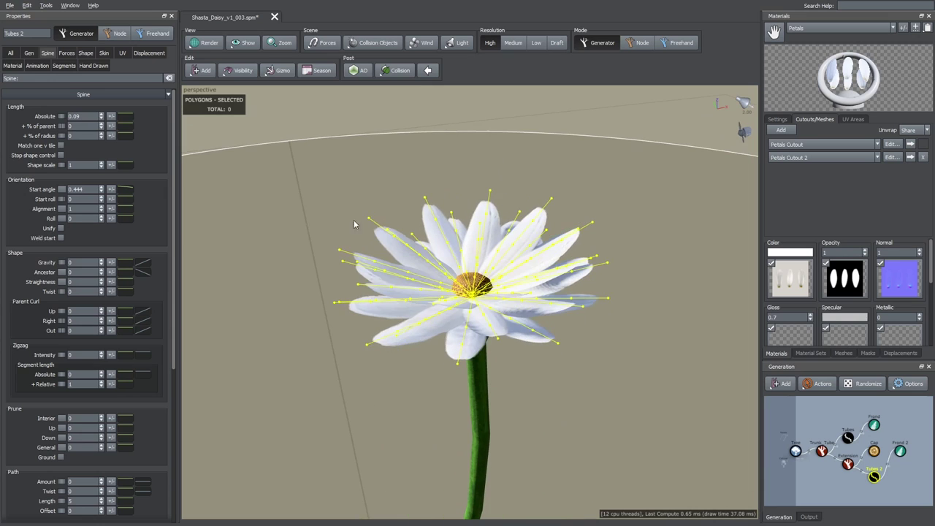
- Set the petal tubes' spine gravity to 0.05, add random variance to it, and adjust its parent curve
drag(61, 264, 61, 258)
drag(230, 275, 222, 252)
click(111, 263)
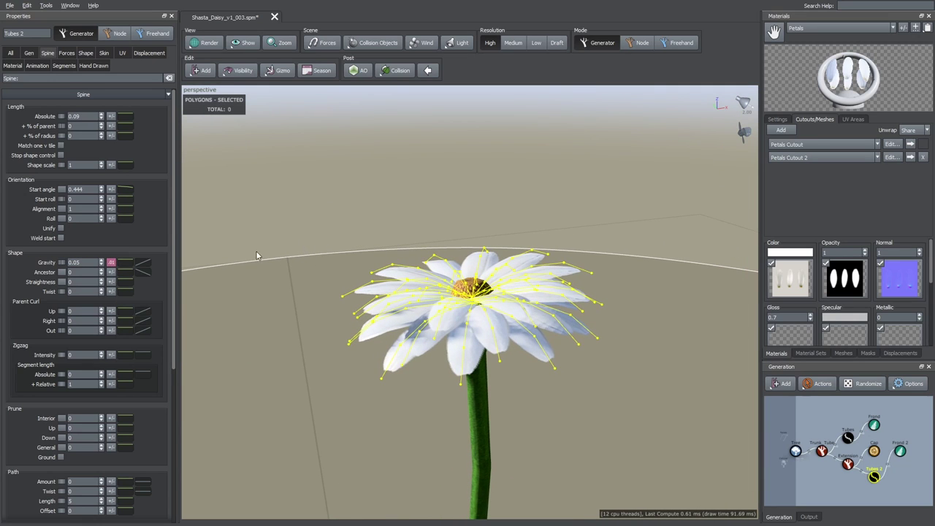
drag(257, 253, 297, 325)
click(126, 263)
drag(232, 304, 233, 301)
drag(351, 351, 444, 307)
click(350, 369)
scroll(444, 307, up, 2)
click(876, 480)
click(30, 53)
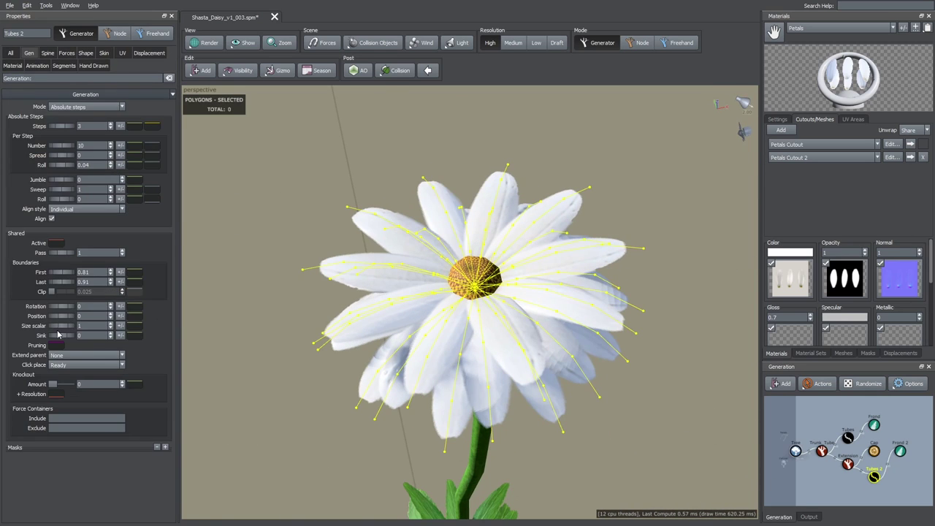
drag(60, 335, 57, 336)
key(ctrl+z)
- Set the petal tubes' sink to -0.007 so the petals fit around the seed cap
drag(269, 380, 334, 378)
click(269, 340)
scroll(330, 355, down, 4)
scroll(333, 378, up, 6)
scroll(334, 379, up, 2)
click(874, 478)
click(30, 53)
double_click(89, 336)
text(-0.005)
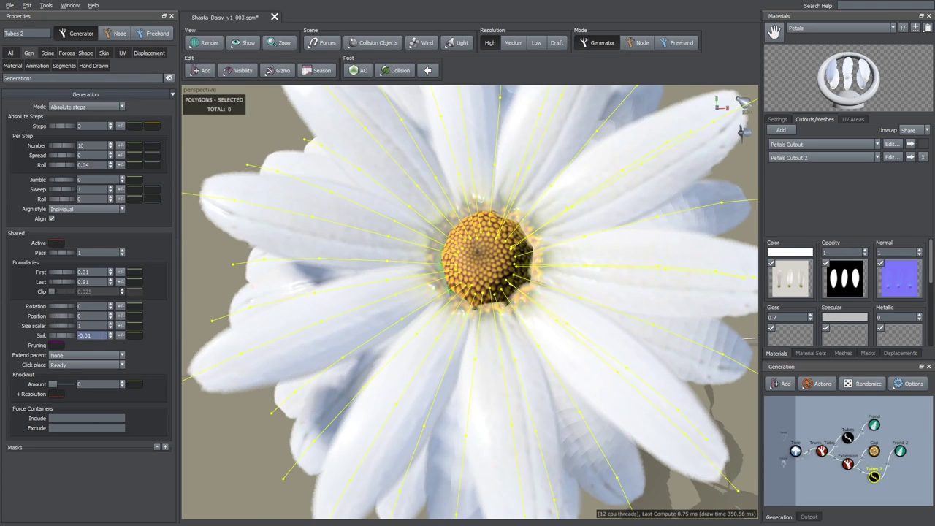
key(Return)
text(2)
key(Return)
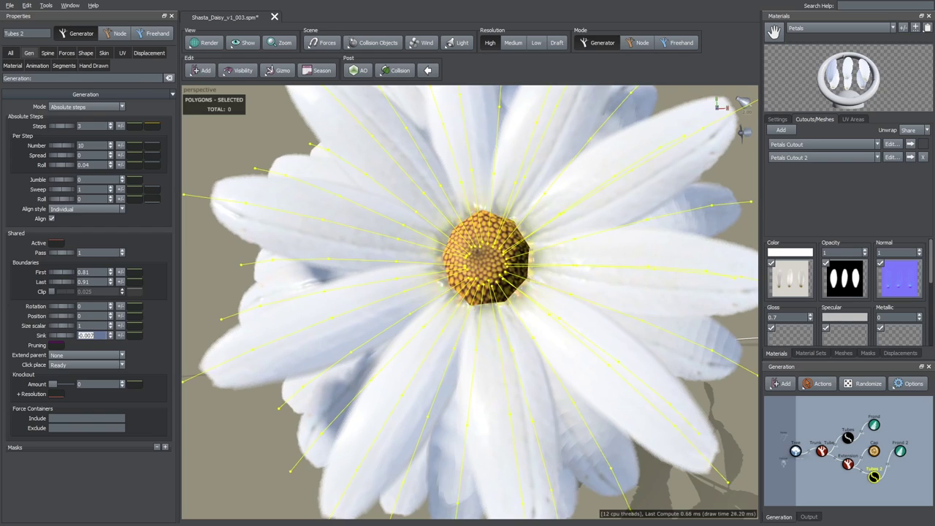
- Give the petal tubes' start angle a random variance of about 0.027
scroll(247, 293, down, 6)
click(249, 297)
drag(249, 296, 313, 288)
scroll(303, 305, up, 4)
scroll(360, 324, up, 4)
click(313, 288)
drag(294, 323, 285, 295)
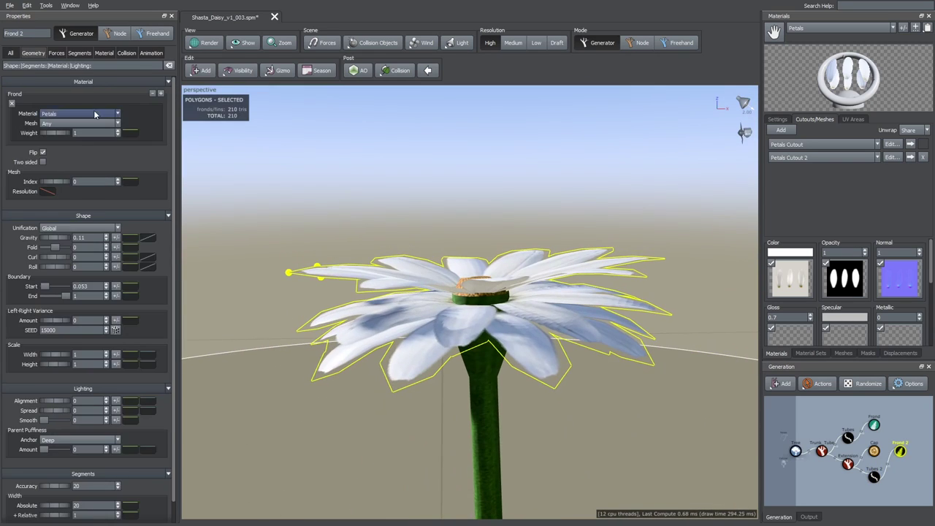
click(871, 479)
click(47, 54)
click(111, 190)
drag(180, 210, 193, 211)
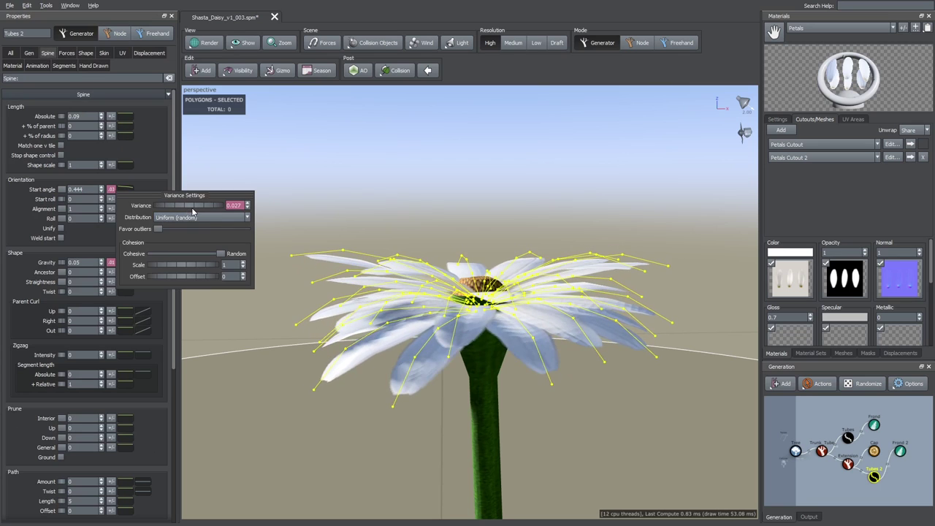
drag(308, 208, 318, 252)
- Set the petal fronds' gravity to 0, fold to 0.066, curl to -0.11 and roll to -0.08
click(332, 273)
drag(56, 238, 65, 238)
double_click(86, 238)
text(0)
key(Return)
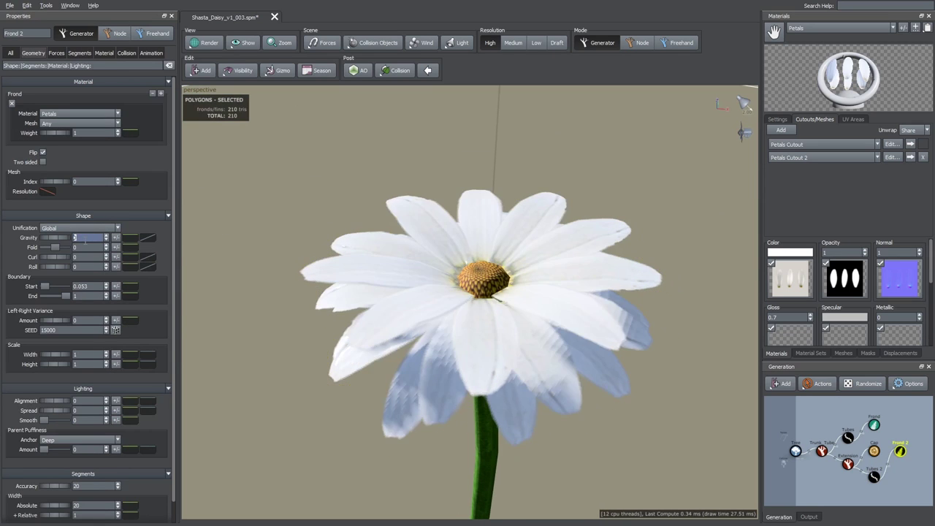
drag(237, 292, 253, 314)
drag(55, 247, 52, 267)
- Add random variance to the petal fronds' roll, curl and fold
click(115, 267)
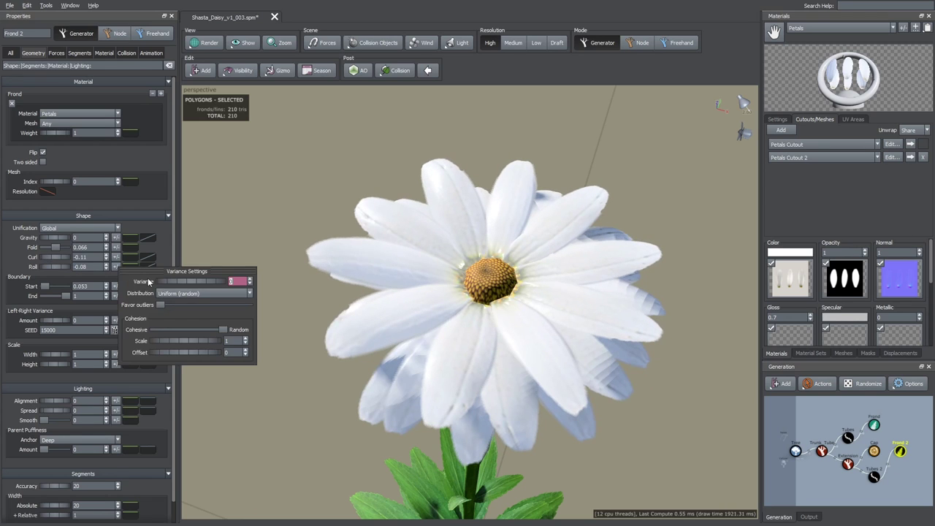
click(116, 257)
mouse_move(198, 271)
mouse_down()
mouse_move(208, 272)
mouse_move(187, 268)
mouse_up()
click(116, 249)
drag(354, 343, 364, 311)
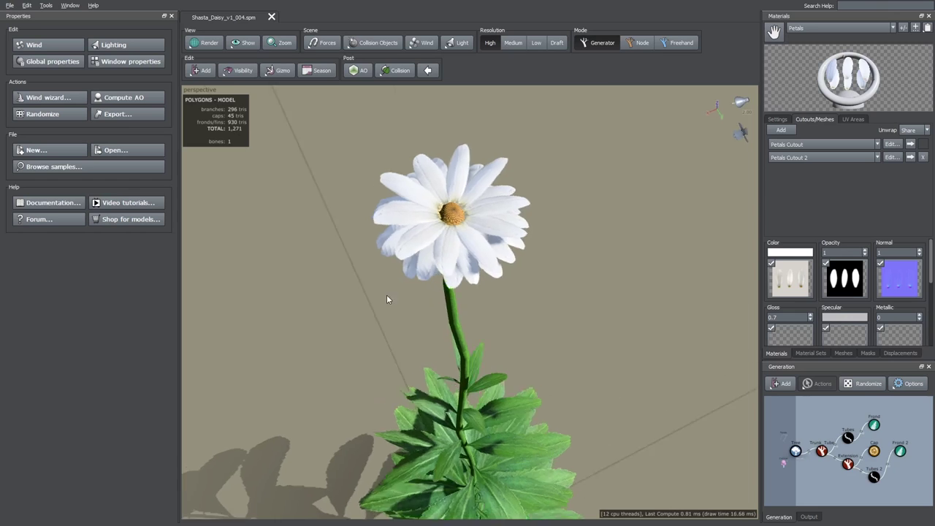
- Switch to Scribed rendering and examine the polygon density of the flower head
drag(386, 294, 394, 264)
scroll(394, 264, up, 2)
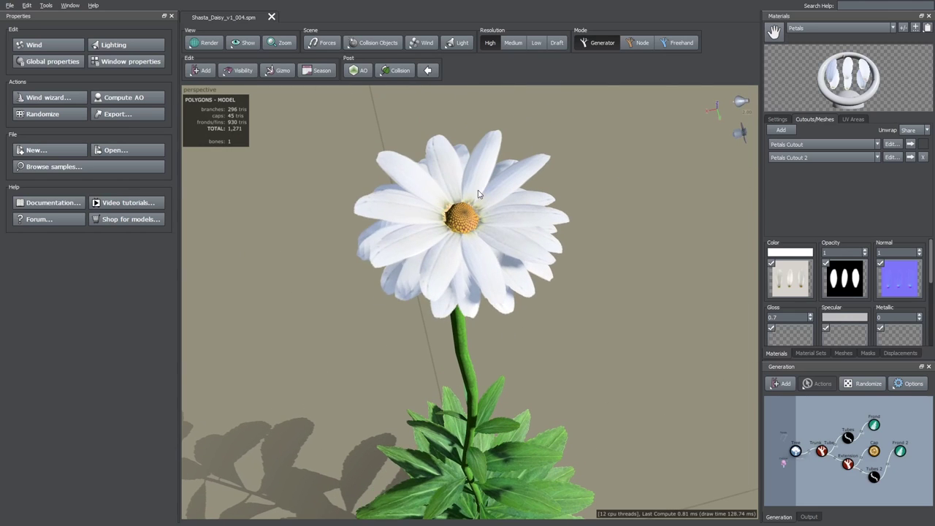
scroll(478, 194, up, 3)
middle_drag(478, 194, 484, 234)
click(204, 43)
click(222, 139)
click(478, 347)
drag(478, 347, 468, 293)
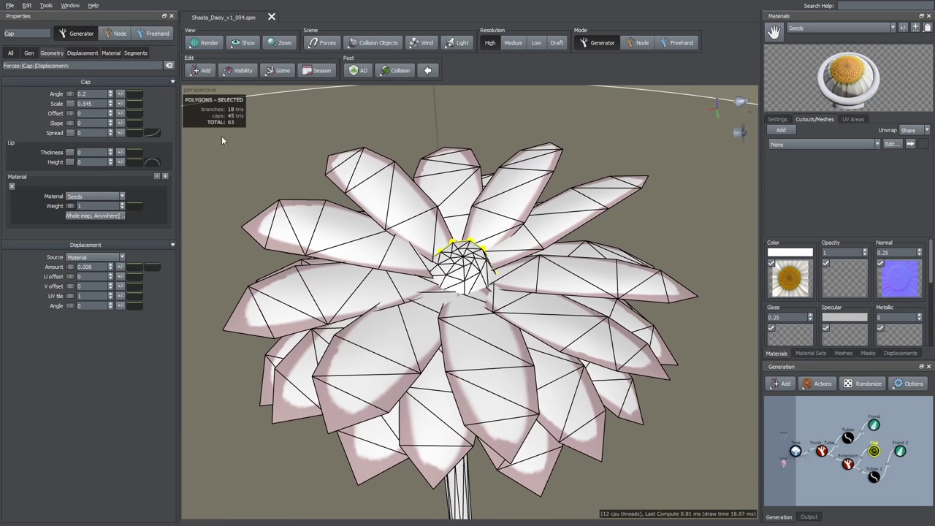
- Set the Trunk_Tube's absolute radial segments to 10 and return the view to Standard rendering
click(822, 450)
click(66, 66)
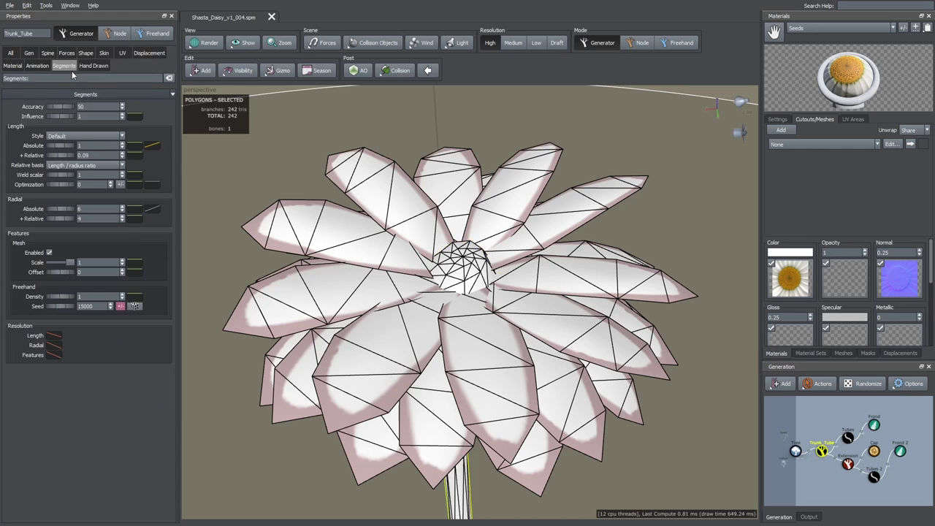
drag(76, 212, 82, 213)
scroll(288, 284, down, 3)
mouse_move(287, 284)
mouse_down()
mouse_move(421, 261)
mouse_move(593, 315)
mouse_move(580, 307)
mouse_up()
click(204, 43)
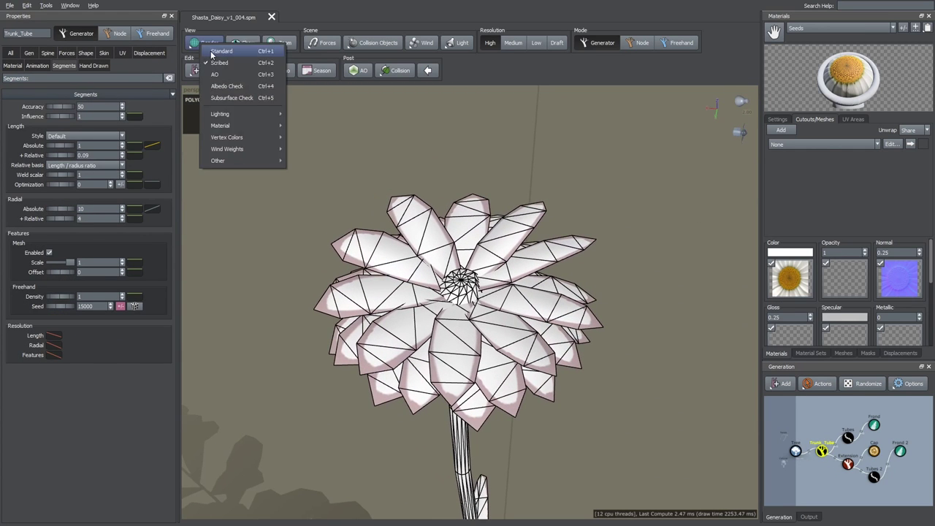
click(212, 54)
- Set the Extension's early and late spine noise amounts to 0
mouse_move(337, 164)
mouse_down()
mouse_move(360, 235)
mouse_move(358, 208)
mouse_up()
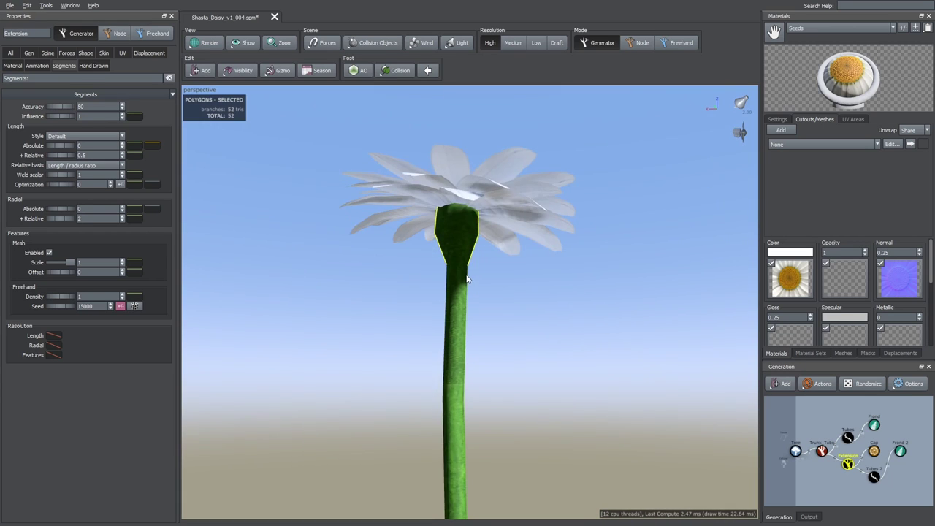
click(148, 54)
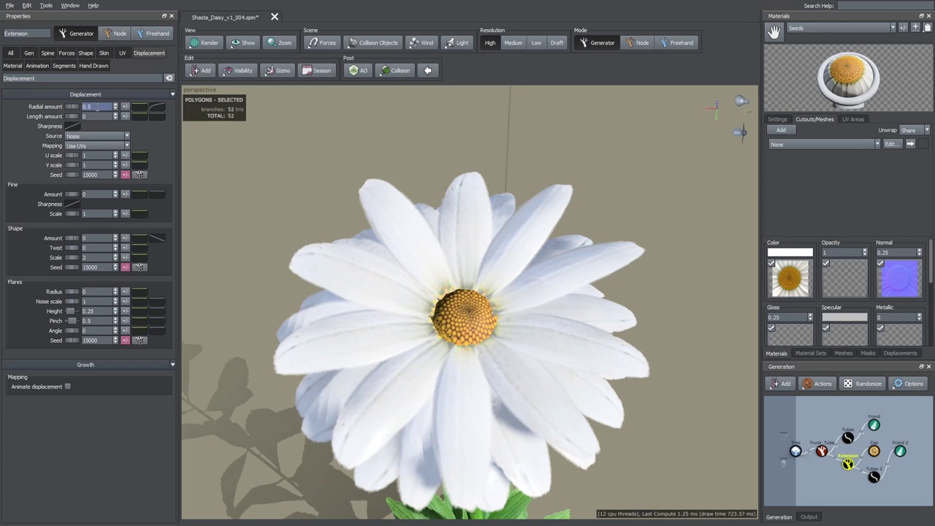
click(48, 52)
scroll(37, 377, down, 5)
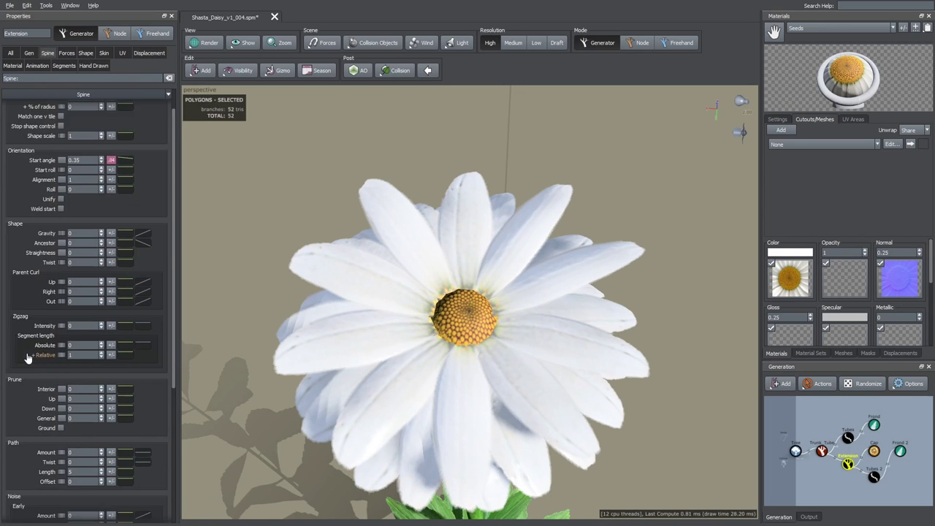
text(0)
key(Return)
click(111, 413)
text(0)
key(Return)
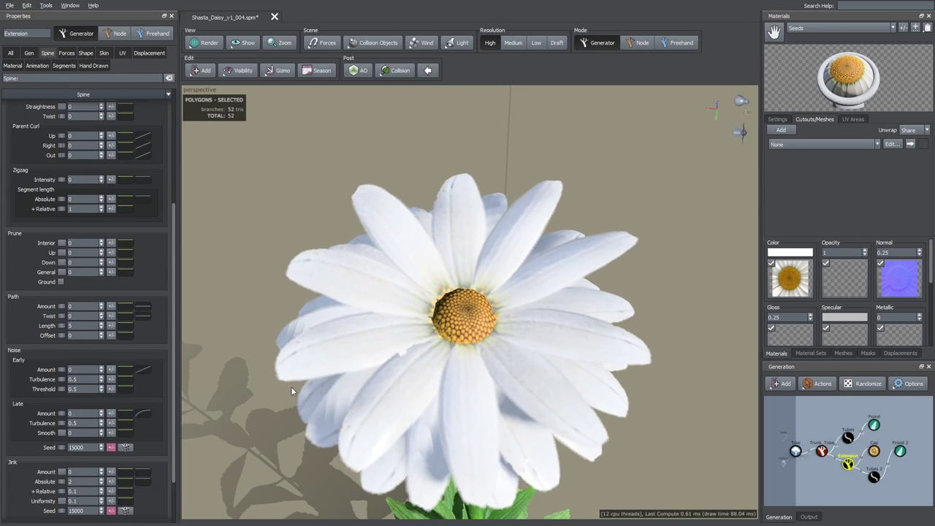
- Reshape the Extension's absolute radius profile curve by moving its middle point to about X 0.517, Y 4.558
scroll(321, 369, down, 5)
drag(348, 350, 311, 347)
scroll(307, 345, up, 3)
click(104, 53)
click(140, 137)
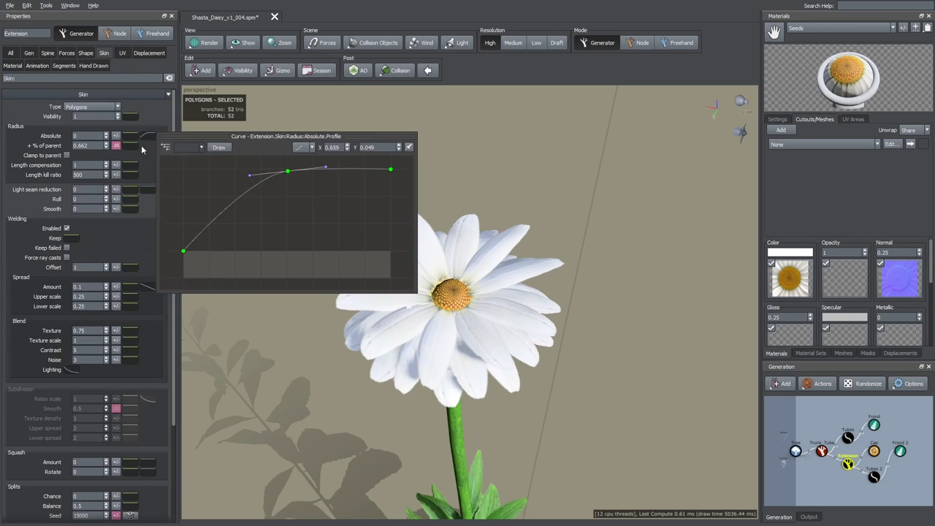
scroll(270, 222, down, 2)
drag(205, 238, 207, 226)
scroll(432, 309, down, 4)
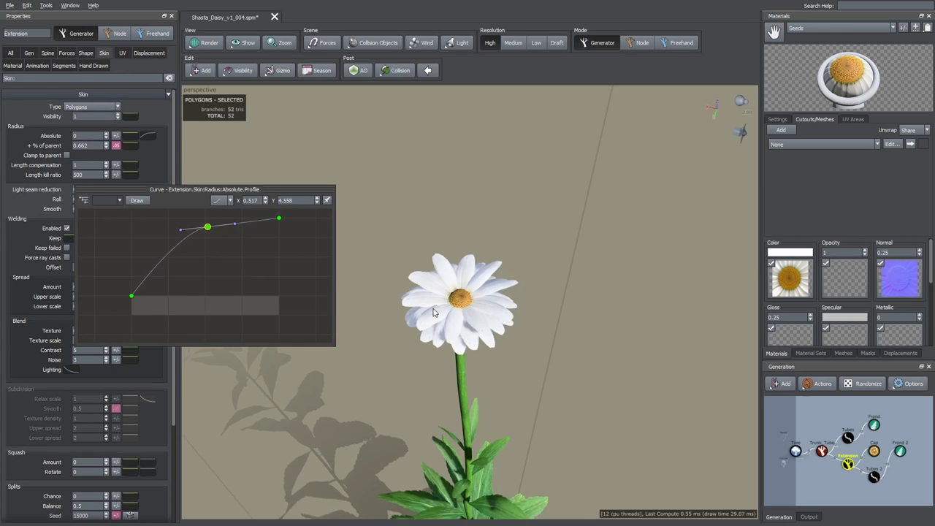
drag(432, 309, 468, 314)
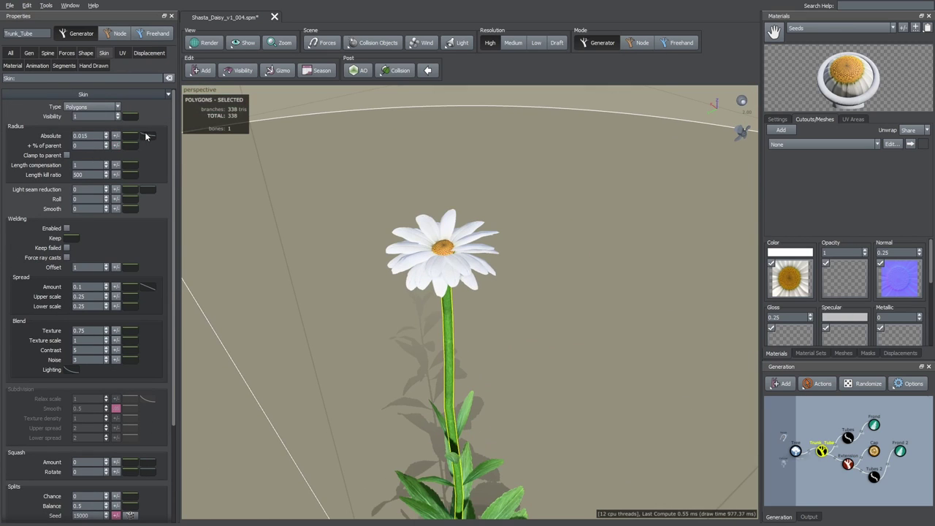
- Lower a point on the Trunk_Tube's absolute radius profile curve to thin the stem
click(146, 136)
drag(284, 247, 284, 251)
drag(439, 309, 475, 252)
scroll(455, 310, down, 4)
click(491, 320)
scroll(462, 305, up, 4)
- Set the petal tubes' number per step to 9 and add random variance to their absolute spine length
click(874, 476)
mouse_move(486, 314)
mouse_down()
mouse_move(552, 333)
mouse_move(482, 318)
mouse_up()
click(29, 53)
double_click(92, 144)
text(9)
key(Return)
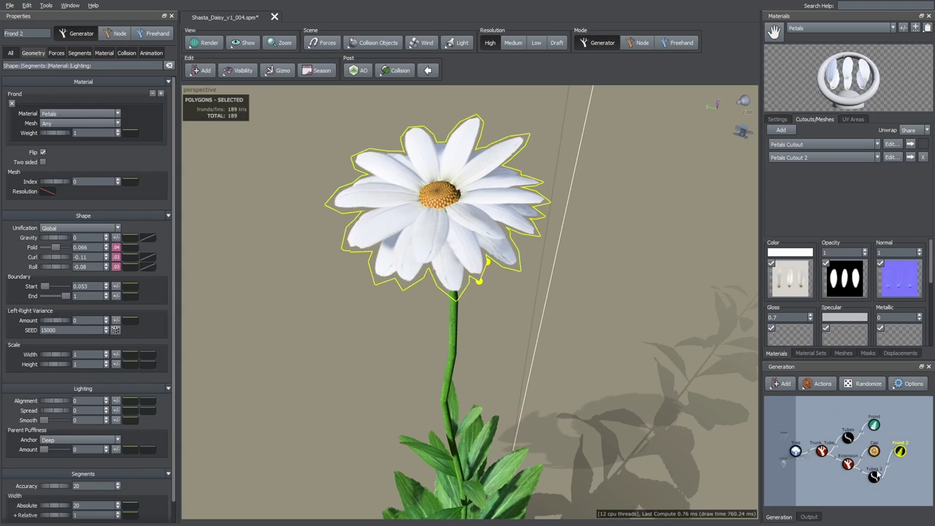
click(48, 53)
click(111, 116)
drag(170, 132, 178, 132)
click(297, 234)
- Move the middle point of the Extension's absolute radius profile curve to about X 0.655, Y 5.694
scroll(296, 234, down, 4)
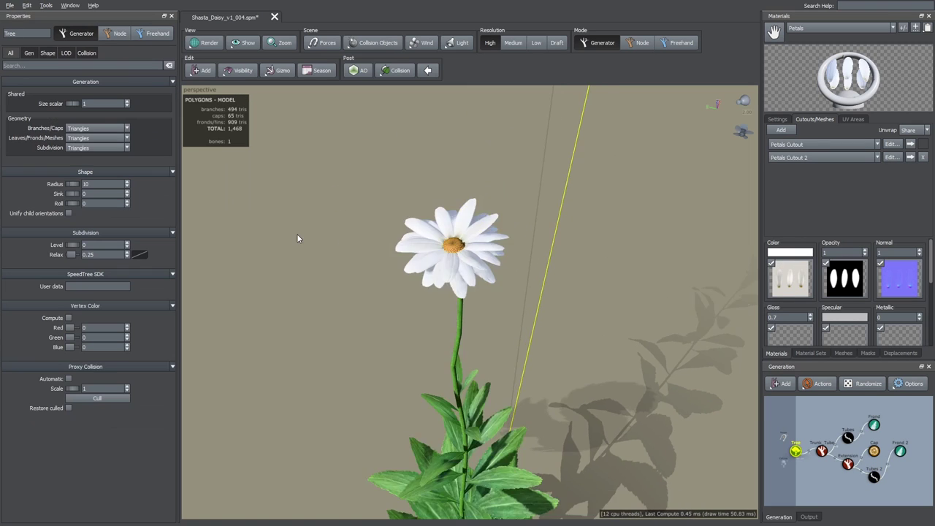
drag(296, 234, 331, 242)
scroll(326, 231, up, 2)
scroll(325, 235, down, 5)
scroll(330, 241, up, 2)
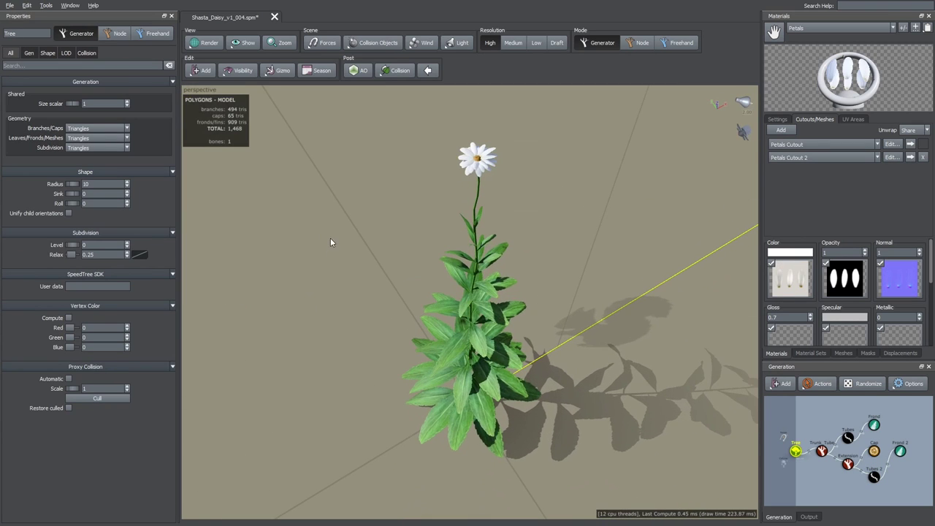
click(847, 463)
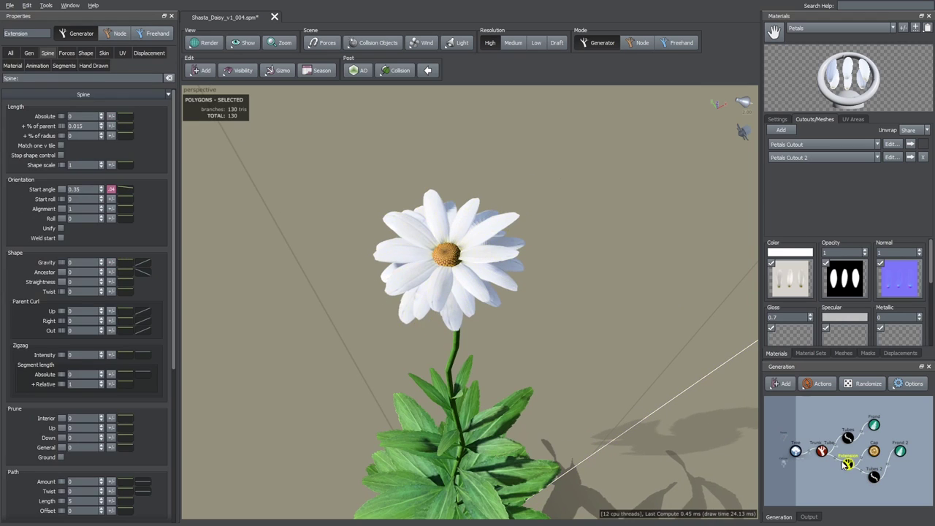
click(104, 53)
click(147, 136)
drag(313, 137, 161, 168)
drag(240, 199, 240, 170)
drag(141, 245, 160, 228)
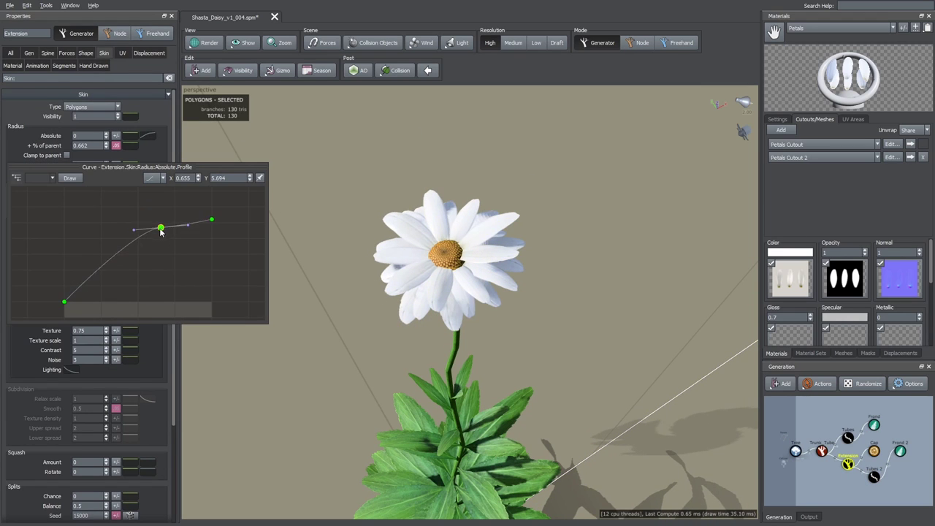
- Adjust the petal tubes' sink to about -0.017 and check the flower head on the whole plant
click(796, 450)
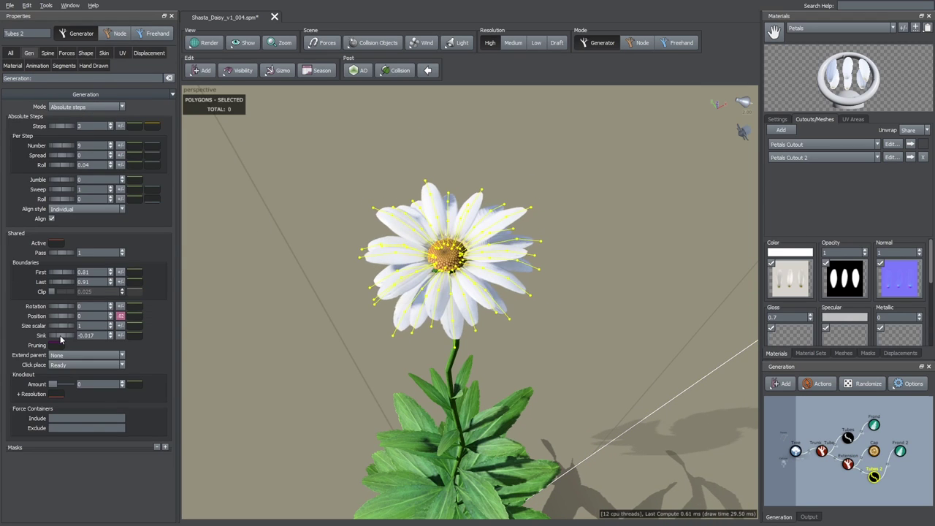
scroll(355, 349, up, 1)
click(900, 450)
click(875, 477)
drag(82, 328, 93, 328)
click(638, 178)
scroll(639, 178, down, 5)
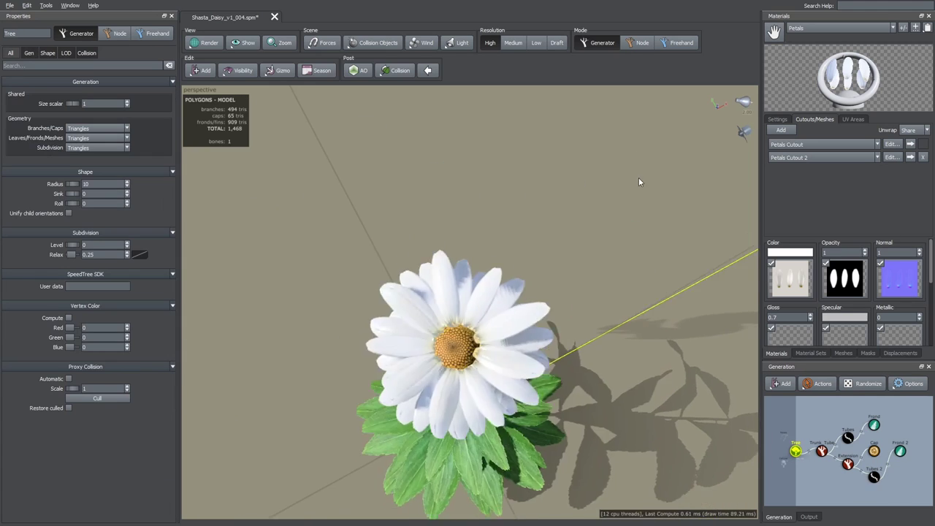
scroll(576, 221, down, 5)
drag(639, 177, 593, 270)
middle_drag(594, 270, 591, 231)
drag(591, 231, 606, 224)
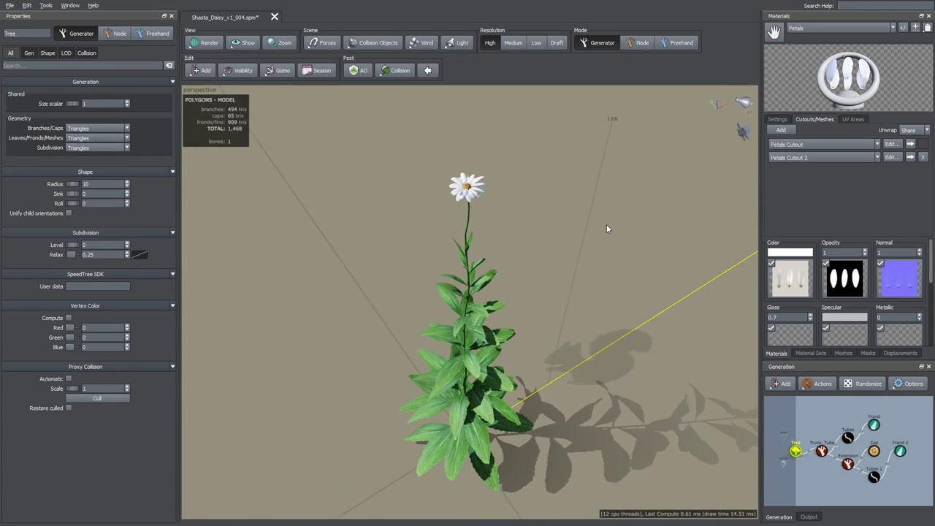
- Switch the Trunk_Tube's generation mode to Absolute steps and set its steps to 7
scroll(607, 224, up, 1)
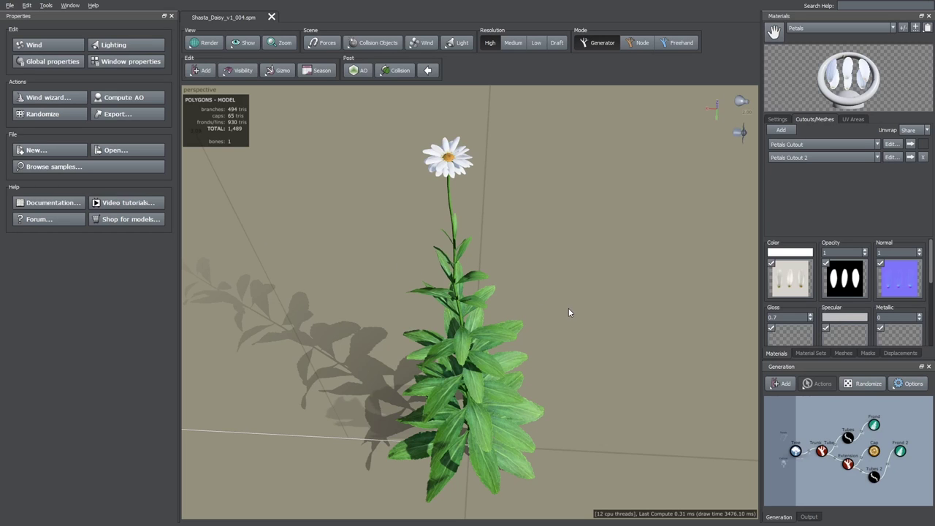
scroll(566, 308, down, 5)
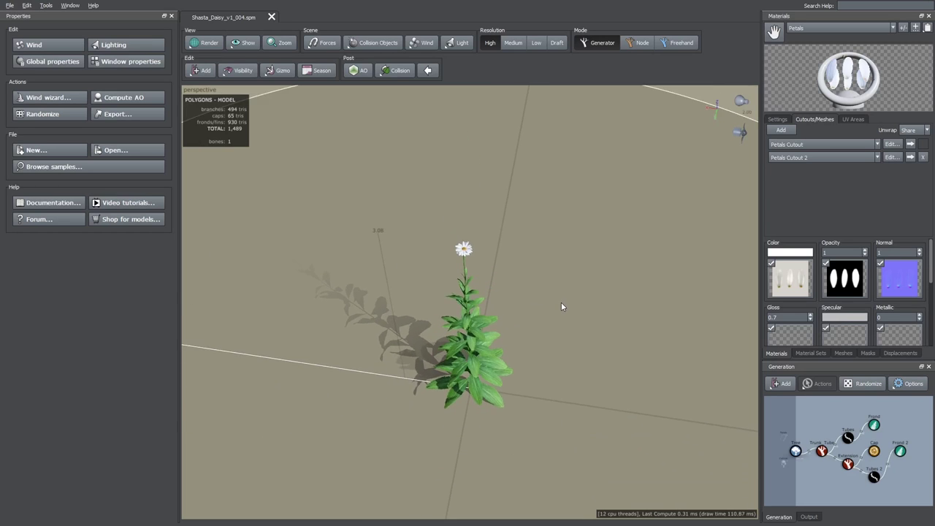
drag(561, 302, 561, 345)
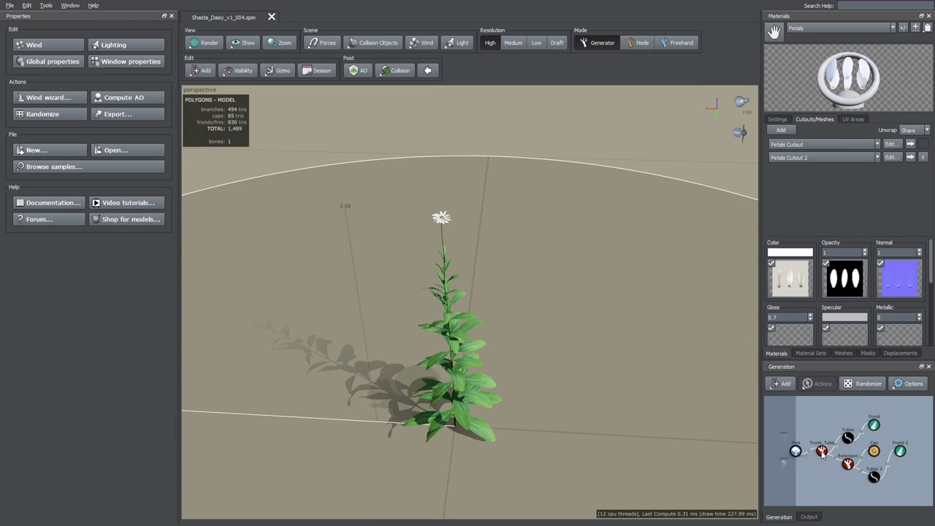
click(822, 453)
drag(558, 380, 343, 282)
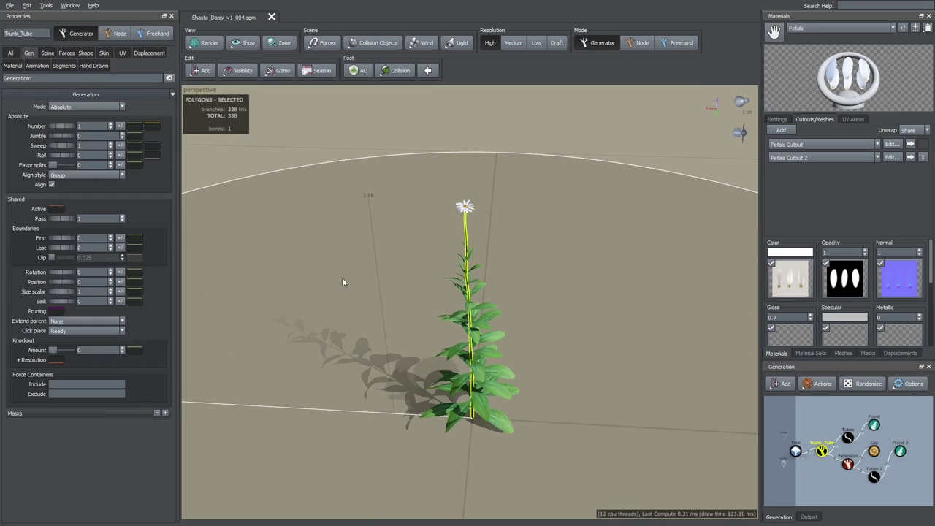
click(67, 107)
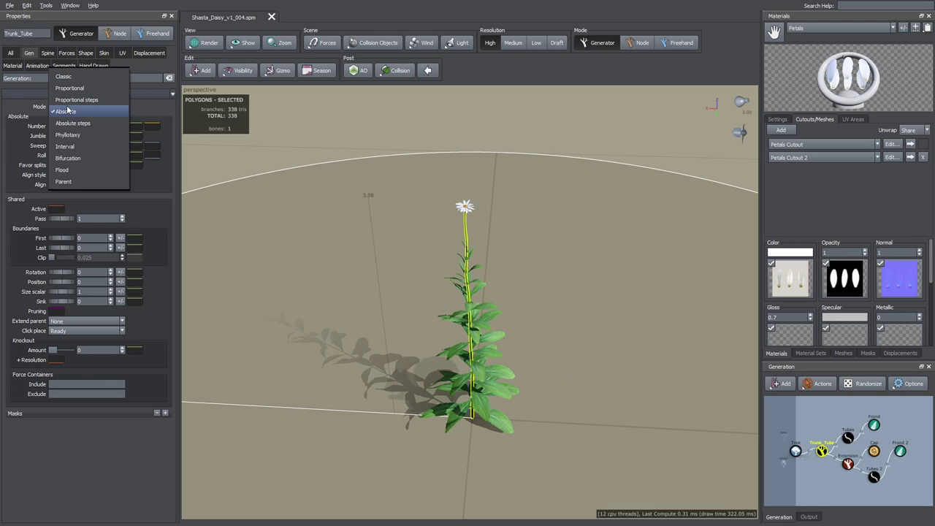
click(75, 124)
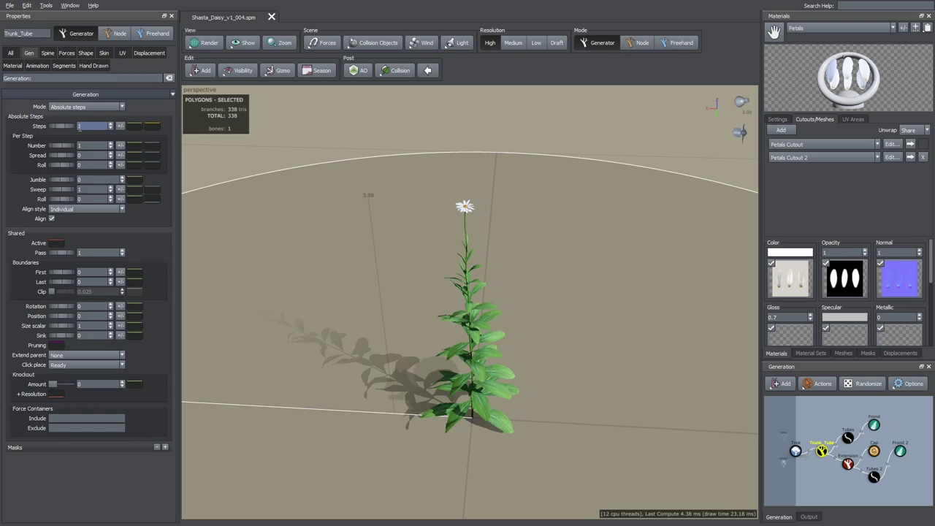
drag(65, 124, 115, 135)
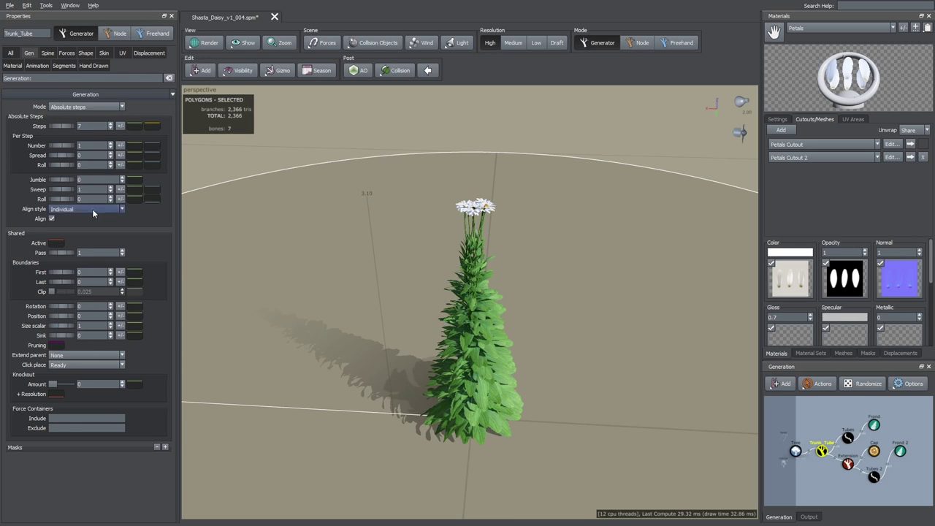
- Set the Trunk_Tube's last boundary to 0.2 and its number per step to 12 to form a full clump
key(Return)
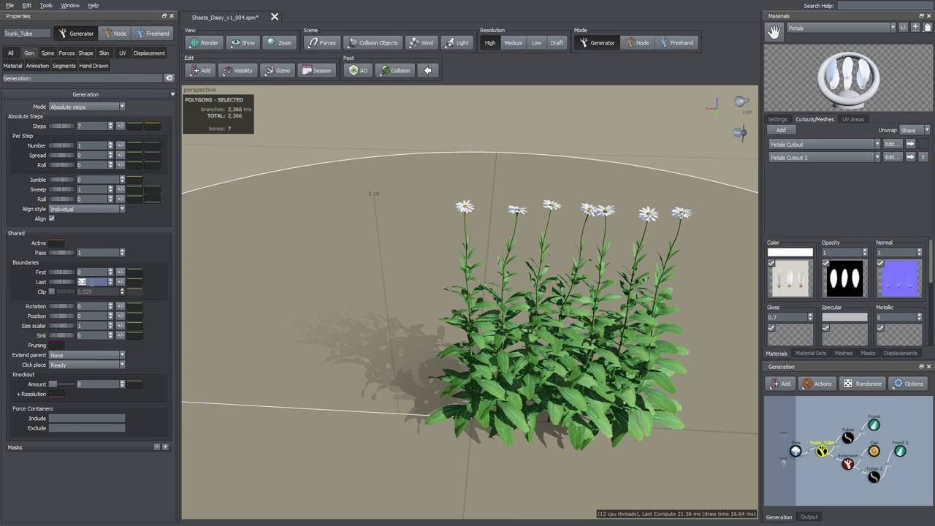
drag(64, 149, 165, 168)
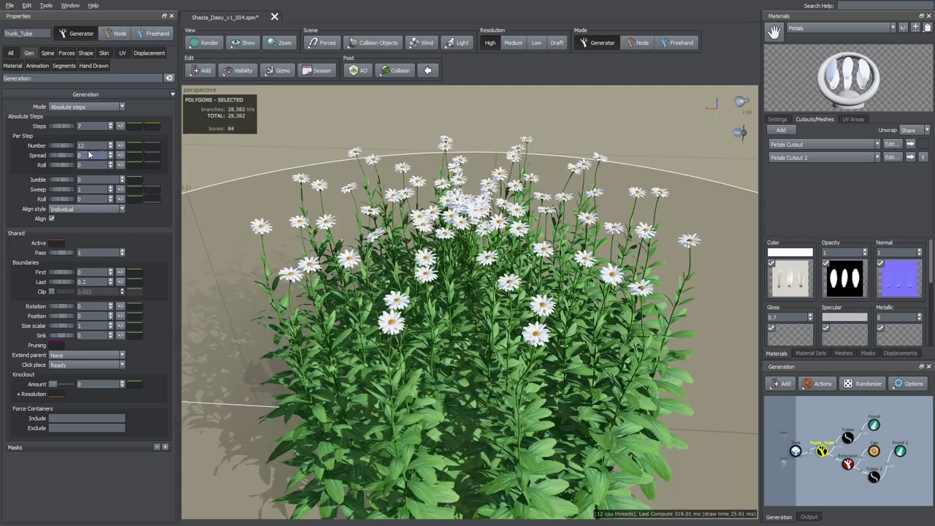
scroll(287, 223, down, 3)
drag(288, 223, 285, 272)
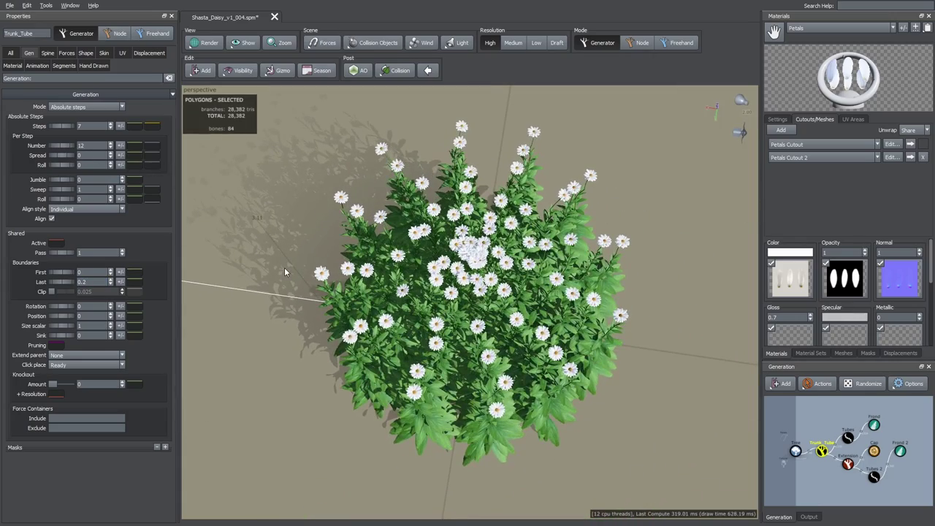
- Set the Trunk_Tube's per-step roll to 0.28 and check the stem distribution around the clump
drag(60, 162, 77, 165)
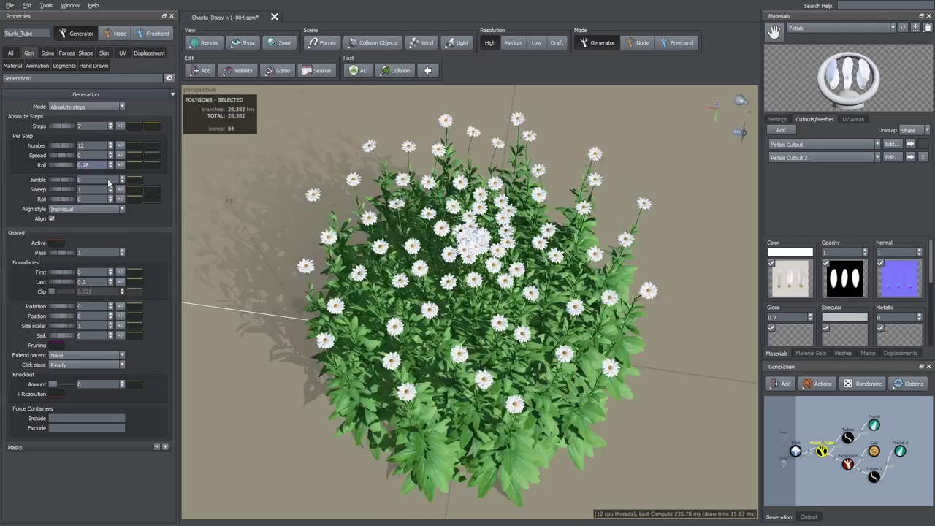
drag(325, 183, 328, 254)
drag(455, 281, 466, 296)
right_drag(466, 296, 474, 211)
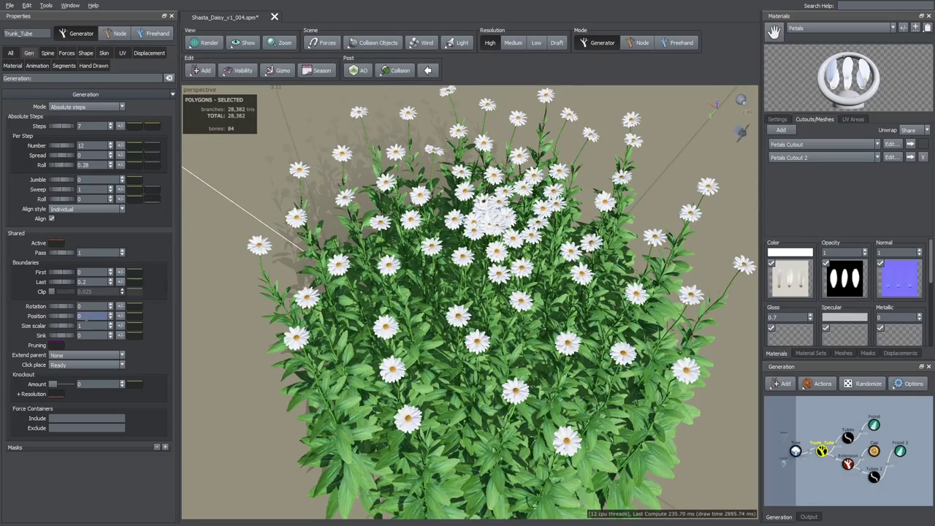
- Set the Trunk_Tube's shared position to 0.01 and shape its Tree parent curve to fall off from the clump's centre outwards
drag(84, 316, 86, 316)
click(134, 318)
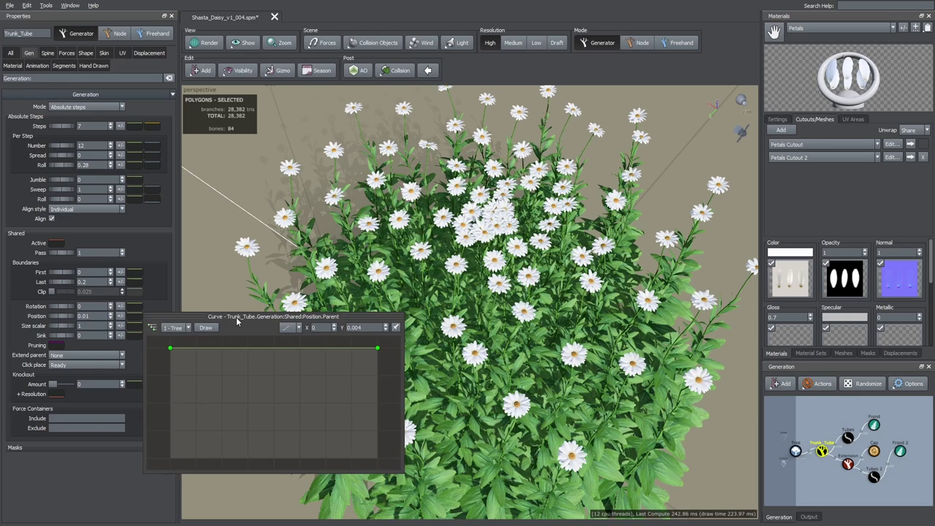
click(126, 398)
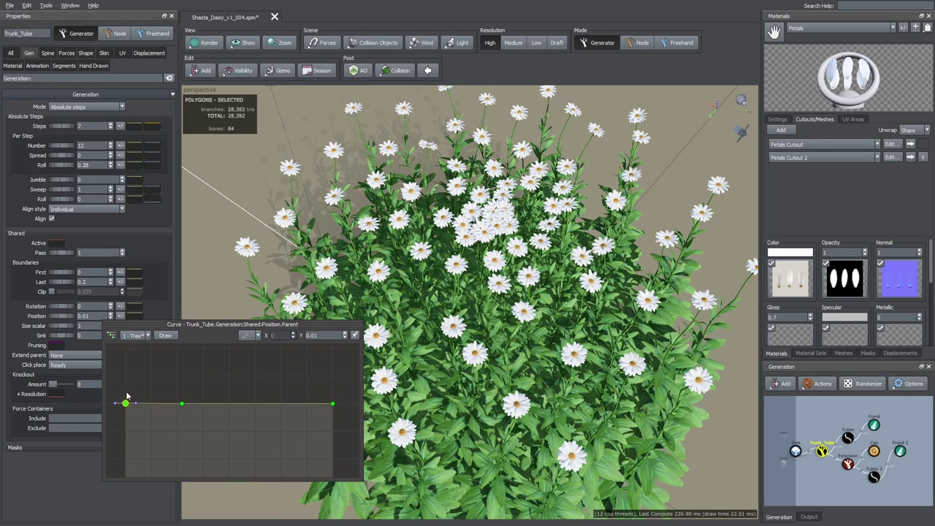
drag(182, 407, 274, 404)
scroll(454, 313, up, 3)
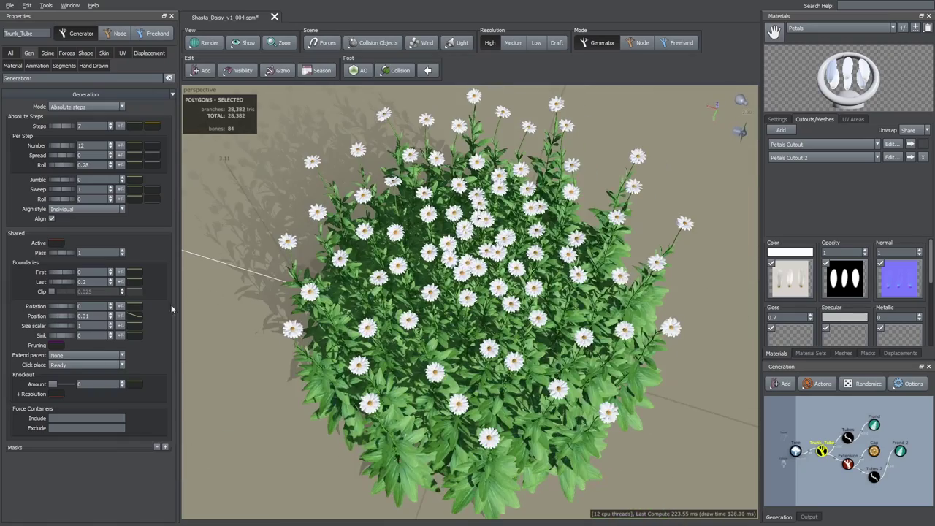
- Increase the Trunk_Tube's shared position to 0.017 to spread the stems apart
drag(63, 318, 64, 317)
click(93, 317)
text(0.01)
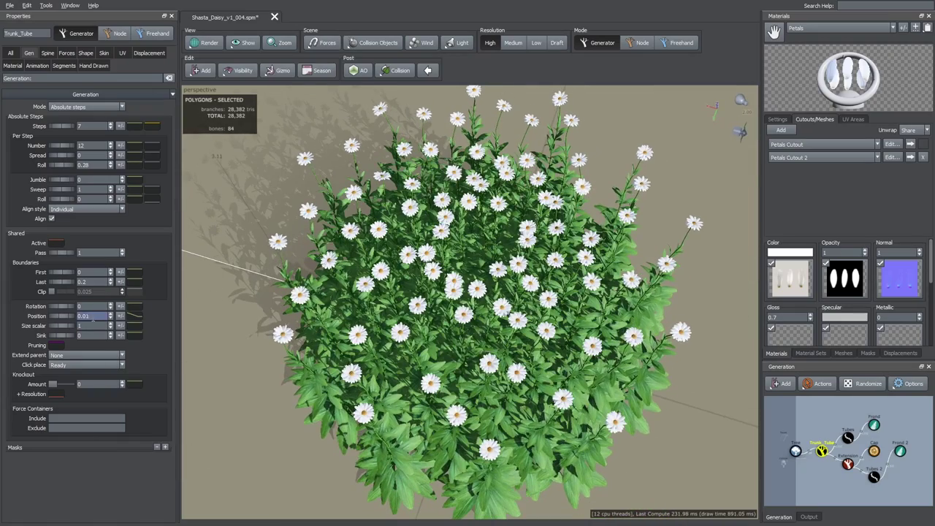
text(7)
key(Return)
- Add random variance of about 0.11 to the Trunk_Tube's absolute spine length
drag(420, 358, 398, 325)
scroll(398, 326, up, 2)
click(49, 56)
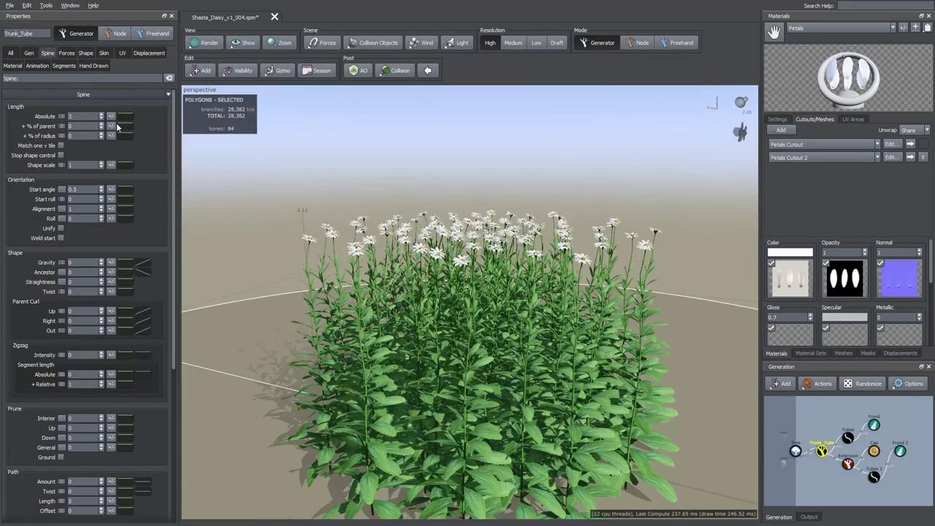
click(110, 116)
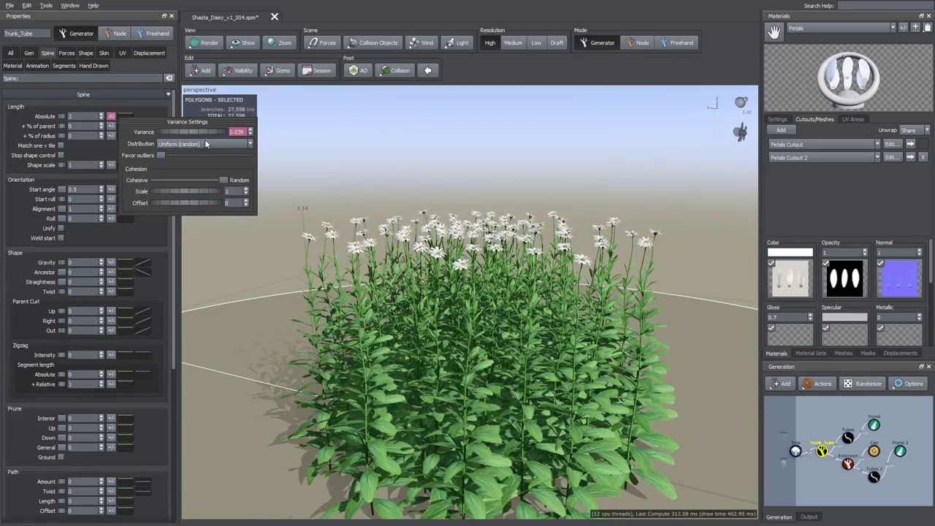
drag(205, 140, 265, 149)
drag(424, 173, 548, 291)
scroll(419, 171, down, 2)
scroll(549, 291, up, 2)
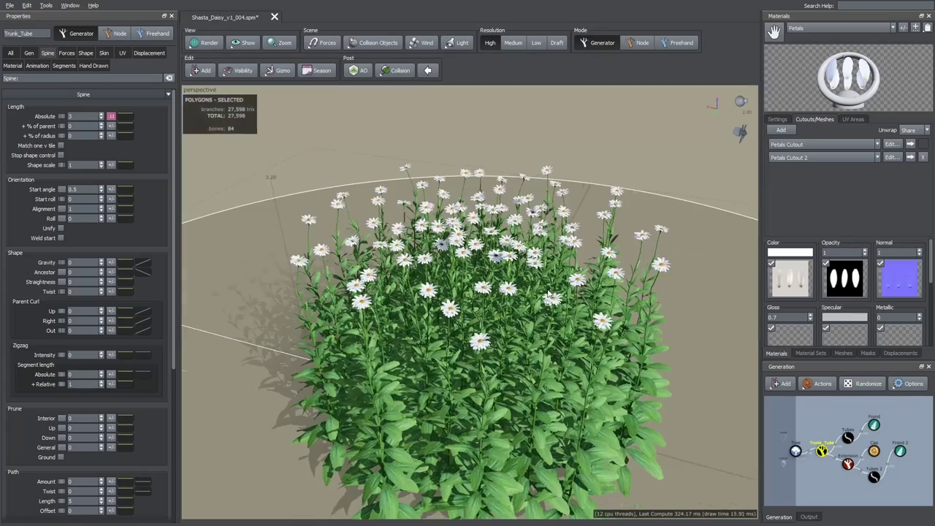
- Raise the start of the Trunk_Tube's absolute length parent curve to about 3.105 and lower its end slightly
click(125, 116)
drag(95, 190, 95, 187)
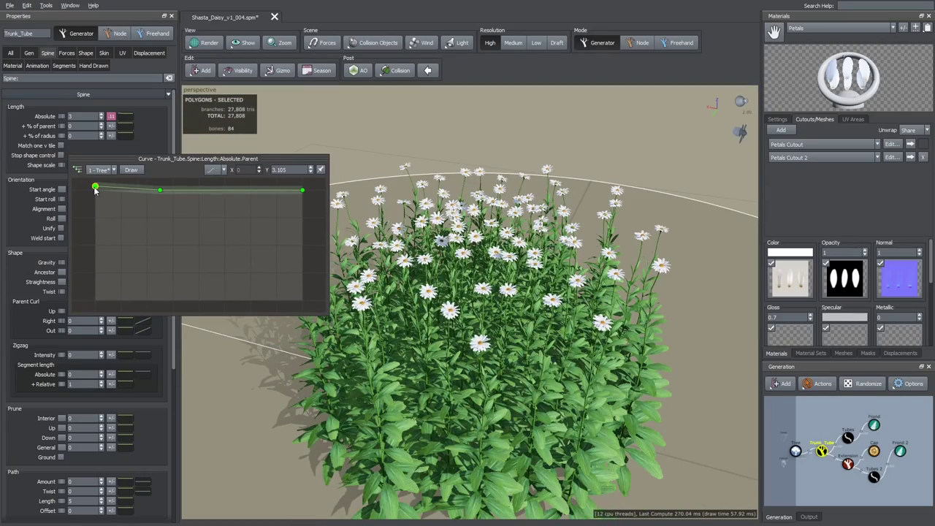
drag(302, 191, 304, 196)
- Lower the end point of the Trunk_Tube's start angle parent curve to tilt the outer stems
drag(355, 310, 317, 250)
click(125, 190)
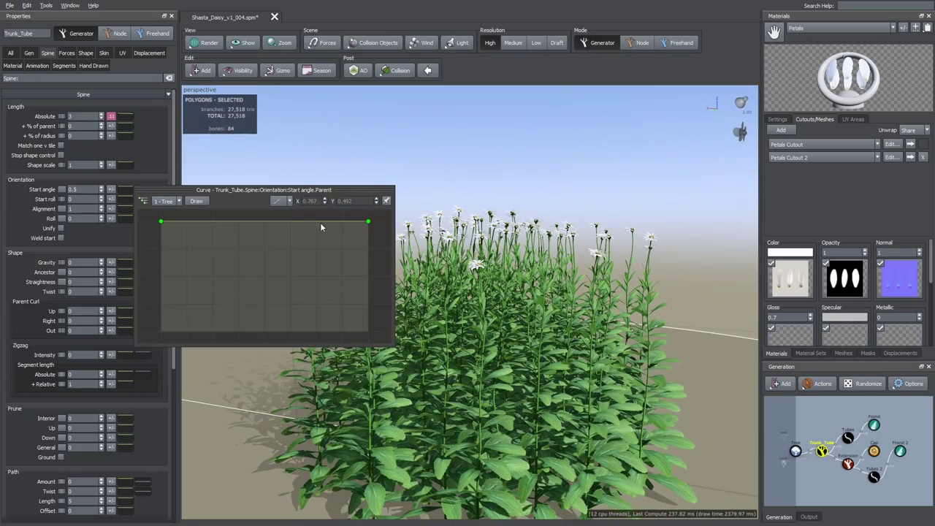
drag(368, 227, 348, 265)
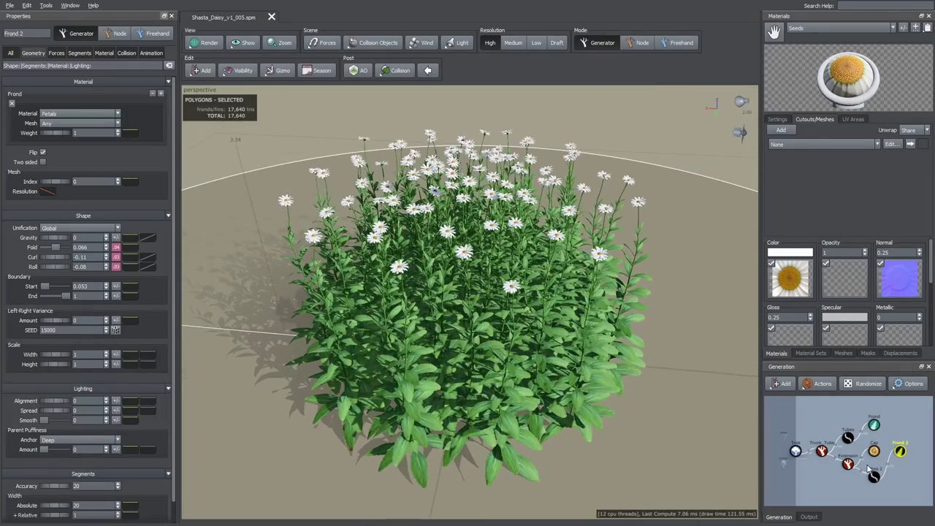
- Add random variance to the Trunk_Tube's start roll and inspect the clump from several angles
click(822, 450)
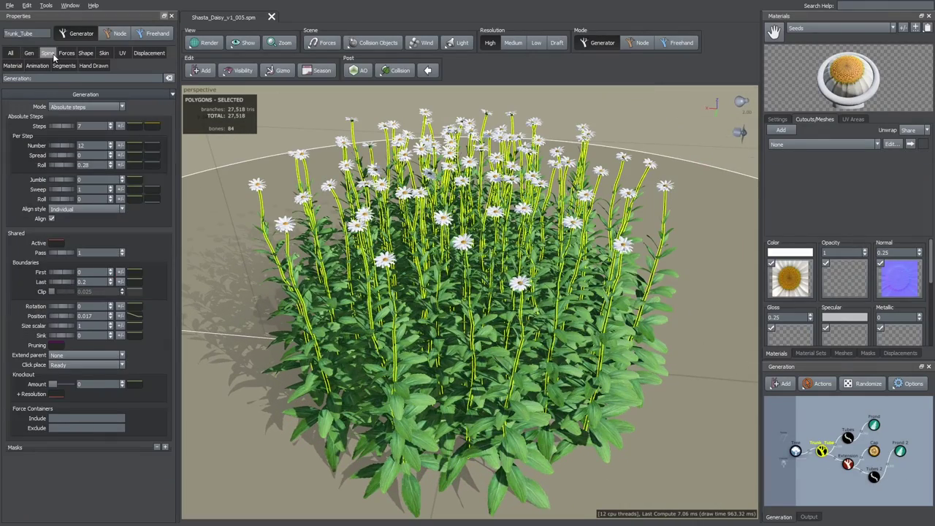
click(48, 53)
click(111, 199)
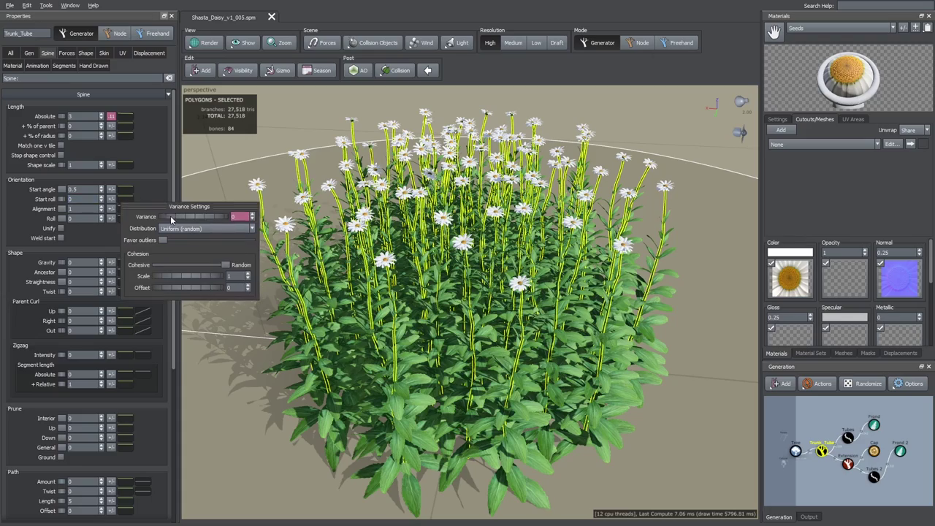
drag(172, 217, 225, 222)
drag(259, 322, 261, 358)
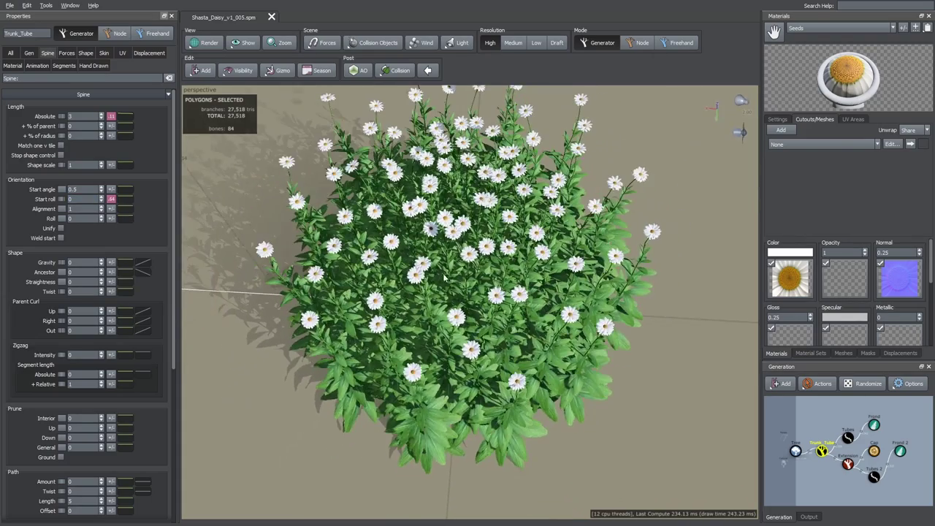
drag(471, 280, 268, 183)
- Set the leaf Tubes' knockout amount to about 0.472 to thin the foliage
click(30, 54)
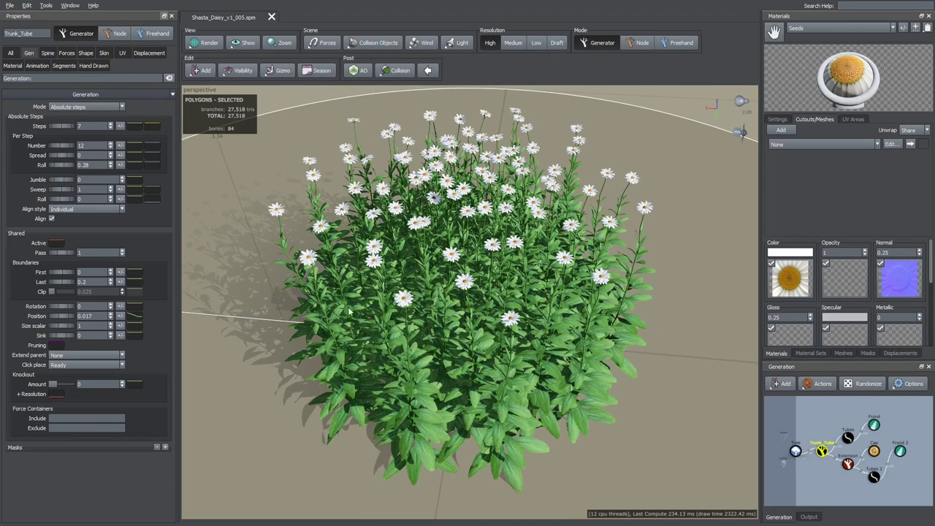
click(875, 425)
click(848, 436)
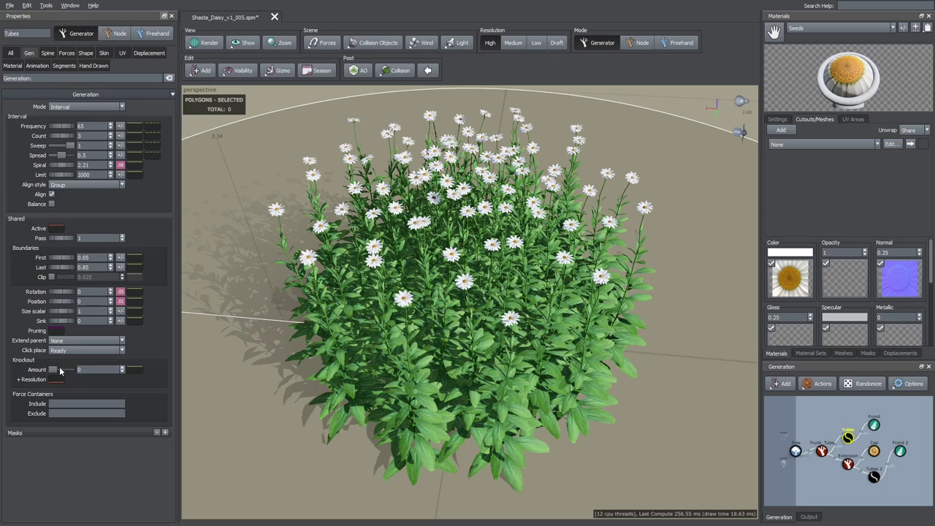
drag(52, 371, 61, 373)
drag(329, 389, 382, 377)
- On the leaf Tubes' knockout parent curve for Tree, raise the start point to about 1.111 and drop the end point to the bottom
click(136, 369)
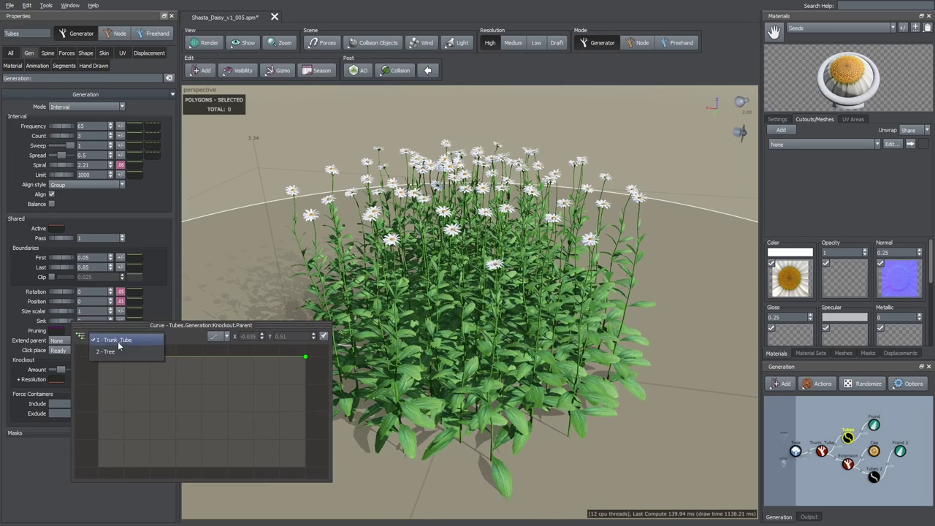
drag(98, 357, 98, 365)
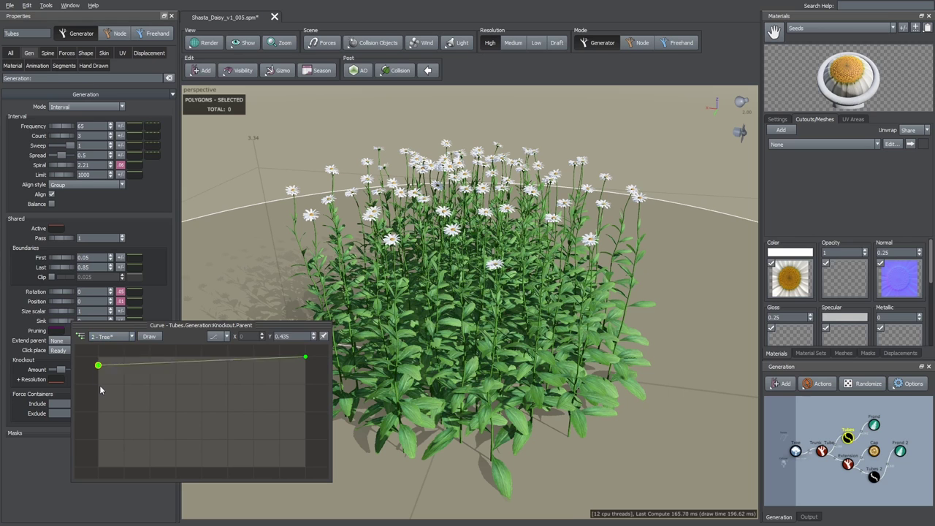
drag(305, 358, 308, 474)
scroll(226, 426, down, 4)
drag(167, 388, 165, 361)
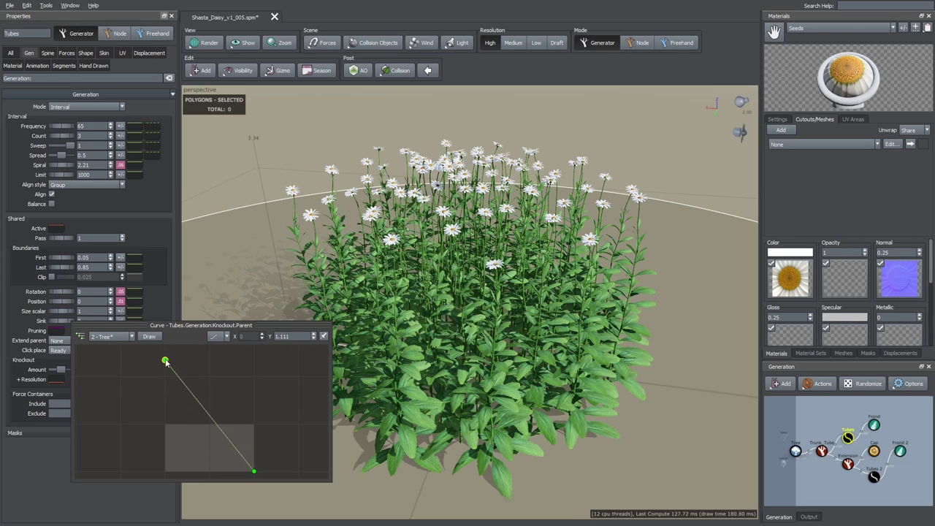
- Lower a point on the leaf Tubes' knockout parent curve to bring back foliage inside the clump
drag(268, 230, 431, 264)
click(136, 370)
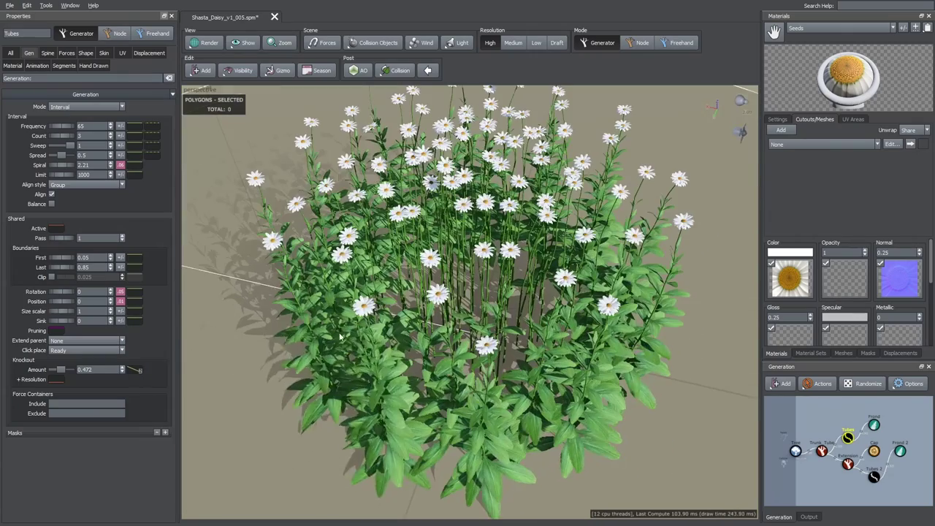
click(135, 370)
drag(237, 360, 253, 429)
drag(259, 319, 276, 299)
scroll(275, 299, down, 3)
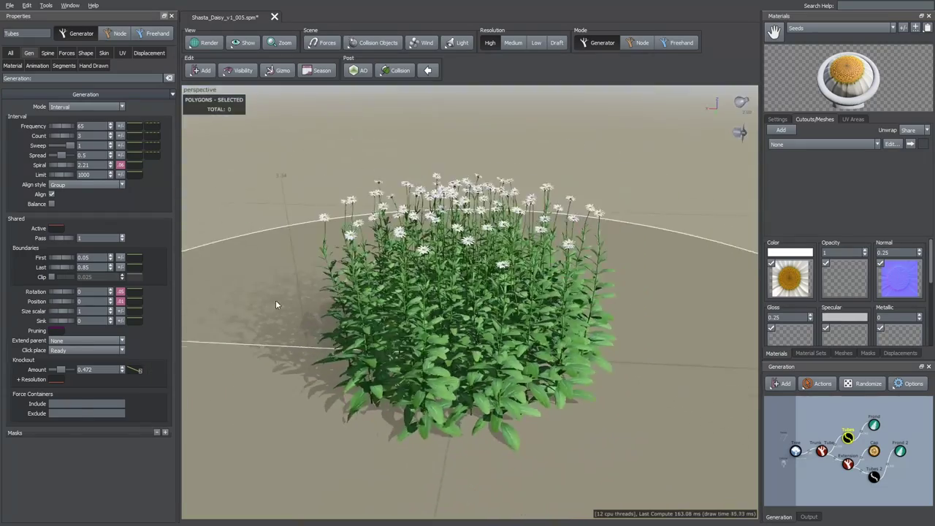
- Deselect the leaf Tubes, compute ambient occlusion for the model and inspect the shaded daisy clump
click(275, 299)
scroll(275, 300, up, 2)
click(358, 71)
mouse_move(599, 137)
mouse_down()
mouse_move(602, 117)
mouse_move(520, 194)
mouse_move(467, 181)
mouse_move(607, 130)
mouse_up()
scroll(550, 164, up, 2)
scroll(607, 130, up, 2)
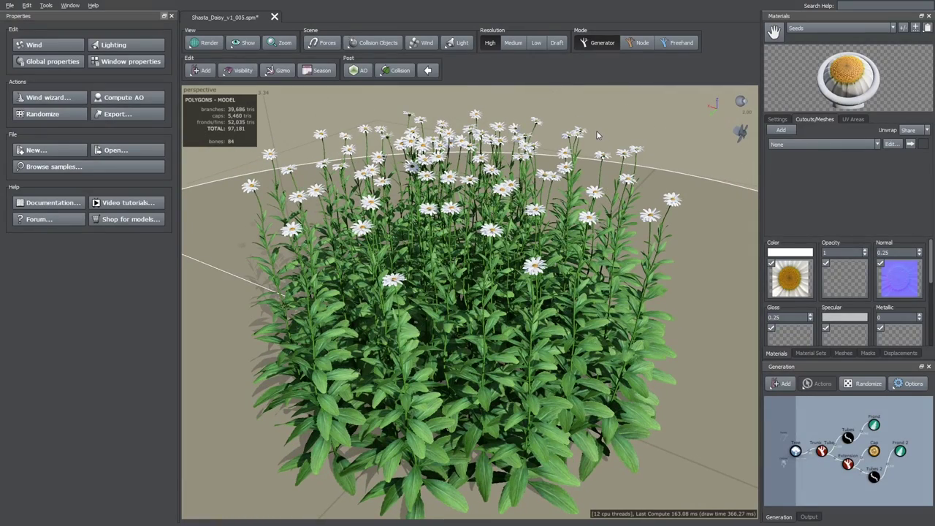